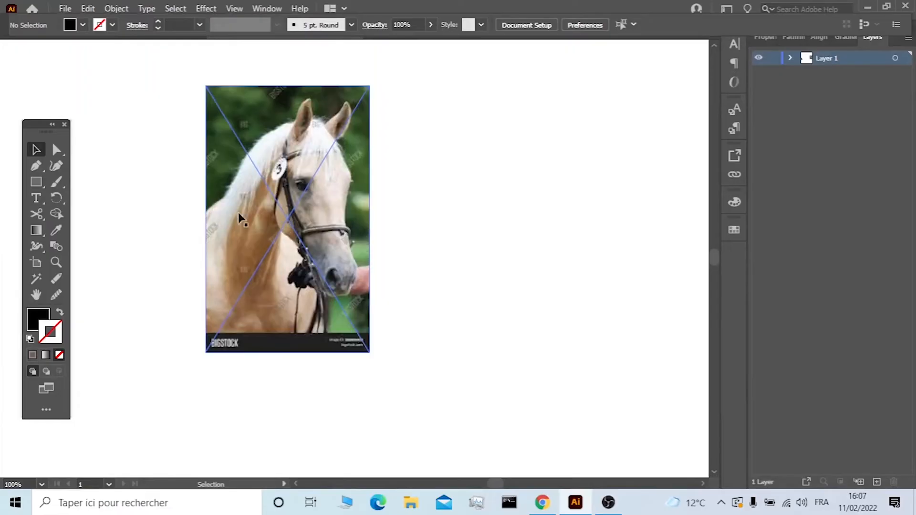
Using the Pen tool with no fill and a 3 pt black stroke, trace the photo's horse face from the chin up the nose to the forelock.
left_click(35, 165)
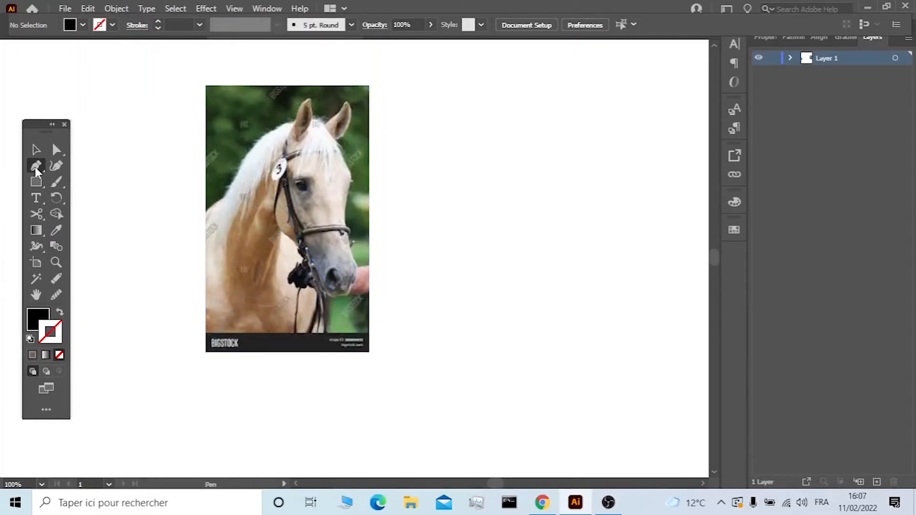
left_click(60, 311)
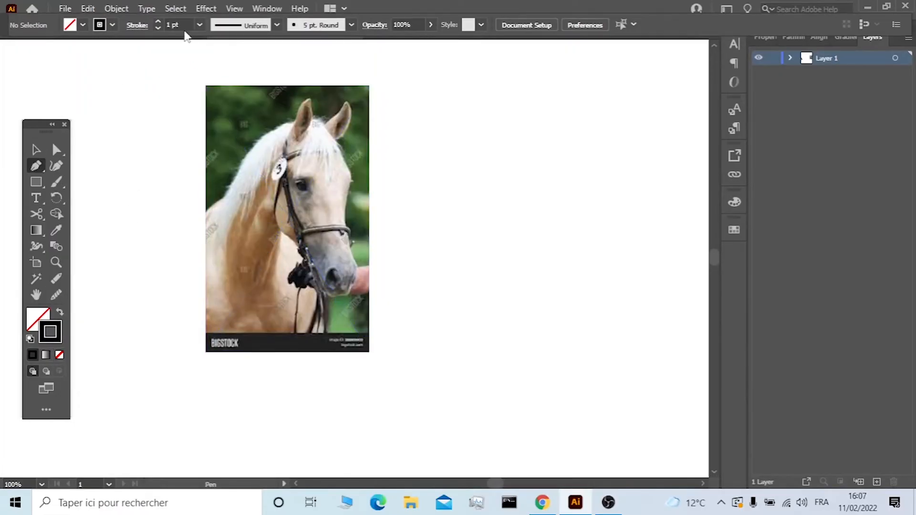
key("ctrl+plus")
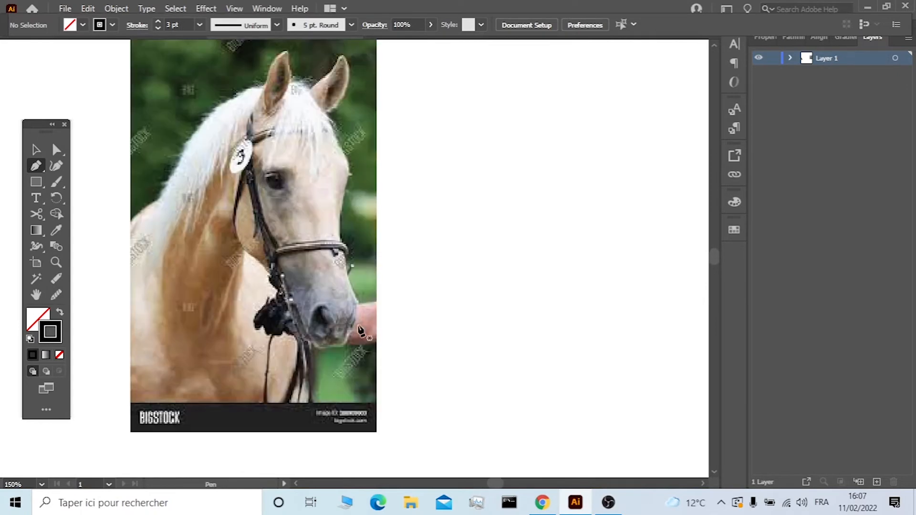
left_click(345, 346)
left_click_drag(359, 302, 339, 251)
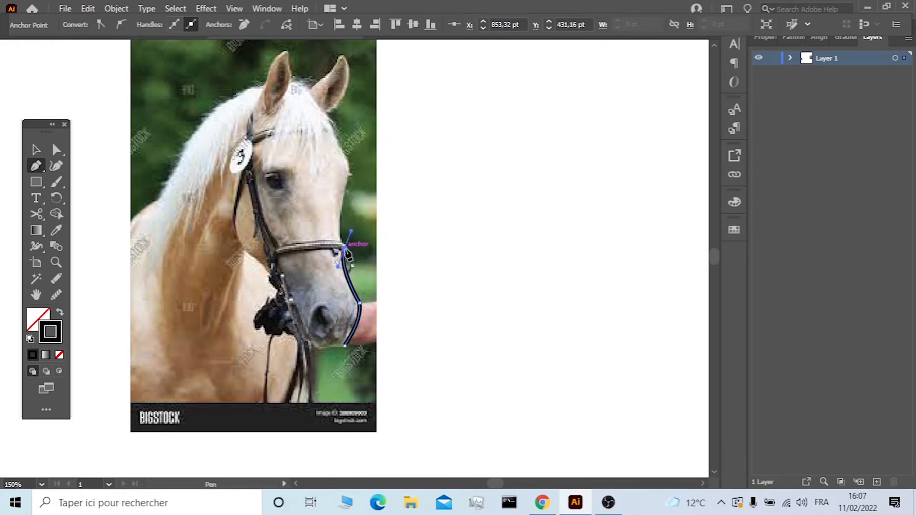
left_click_drag(350, 163, 367, 145)
left_click_drag(371, 104, 371, 104)
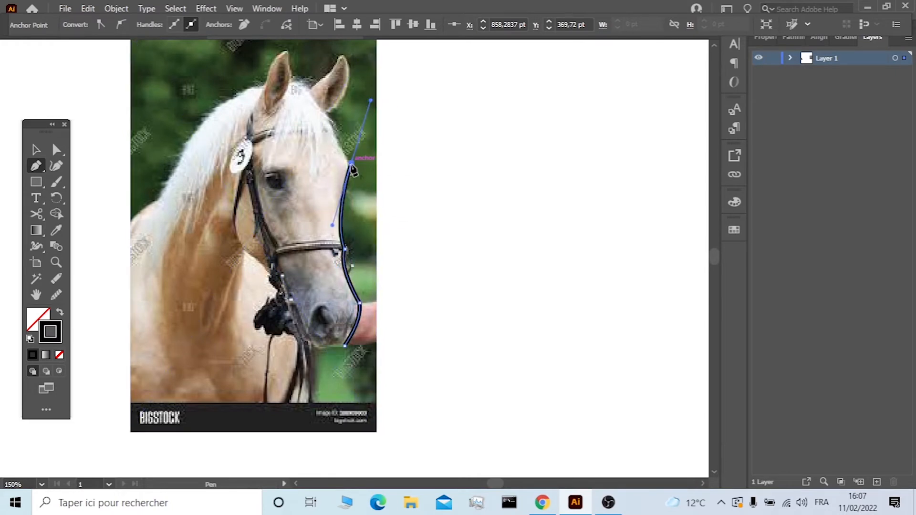
left_click(311, 92)
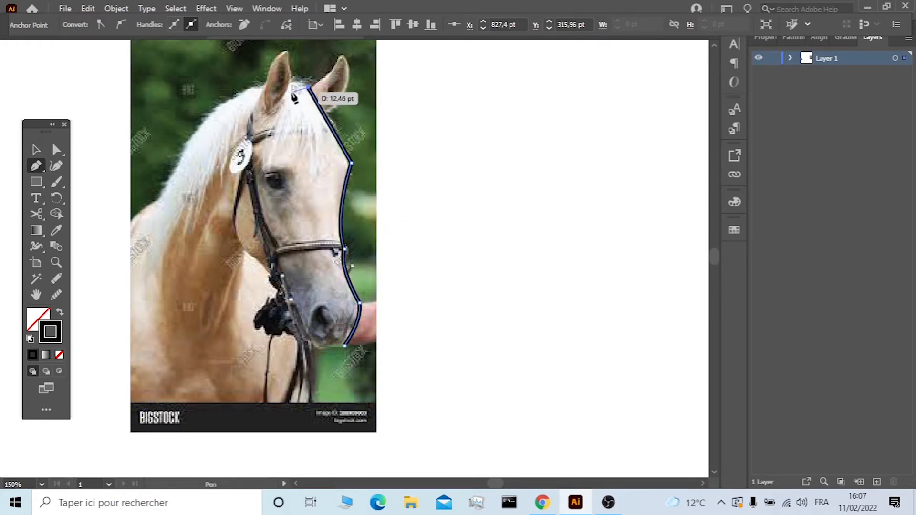
Continue the outline across the top of the head, down the cheek and jaw, and close it at the chin.
left_click(286, 91)
left_click(260, 99)
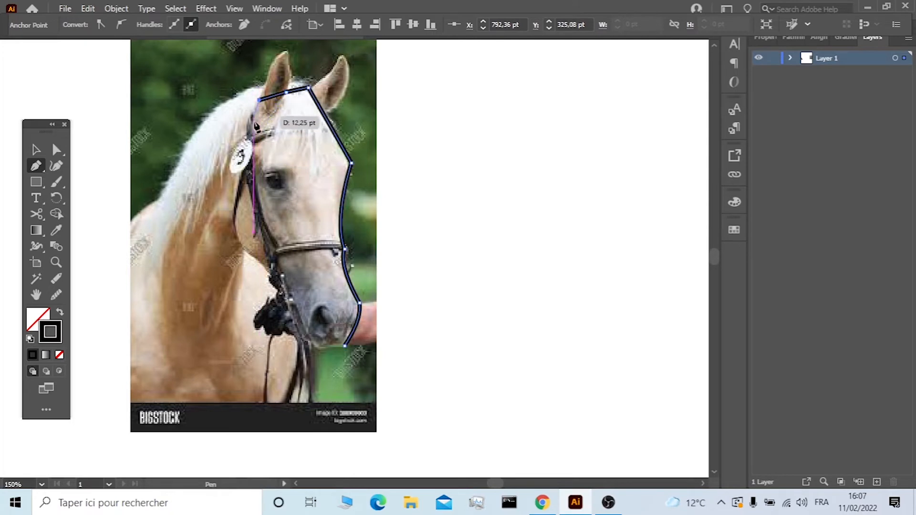
left_click_drag(235, 218, 278, 296)
key("ctrl+z")
left_click(253, 255)
left_click(280, 283)
left_click(313, 346)
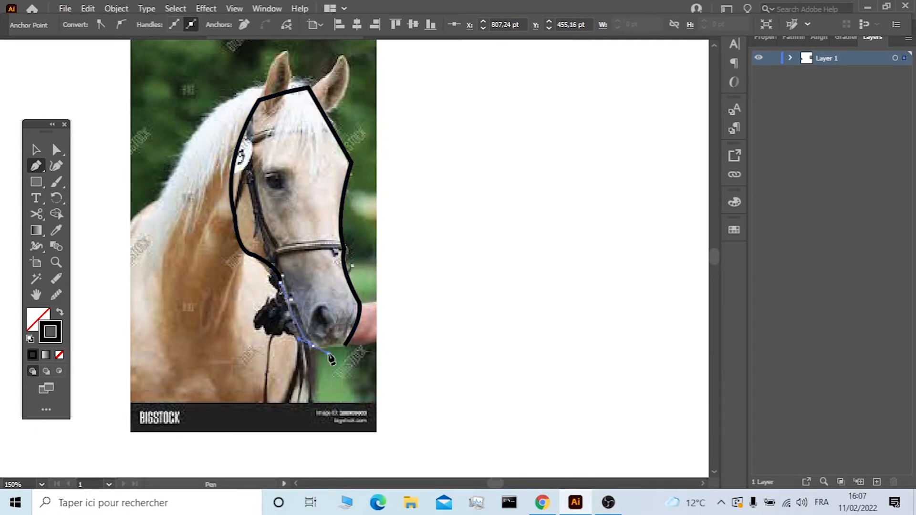
left_click(344, 345)
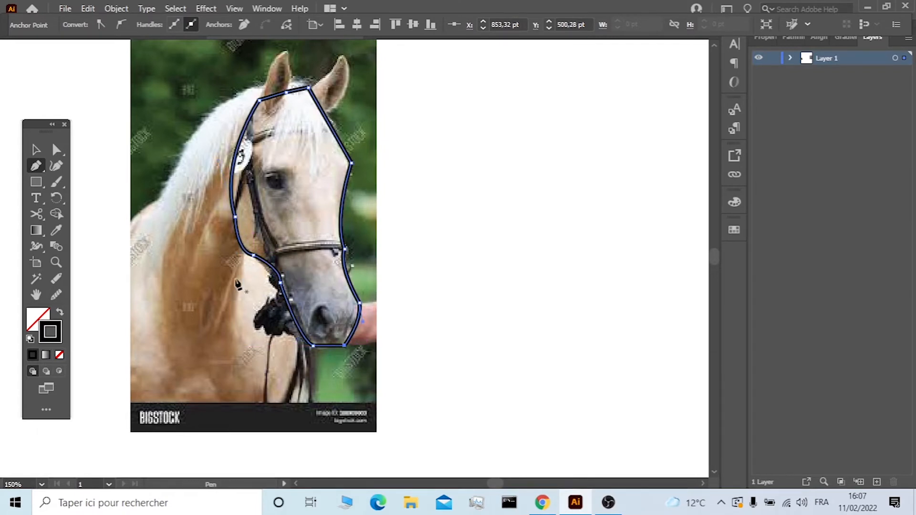
Fill the closed head outline with white.
left_click(60, 314)
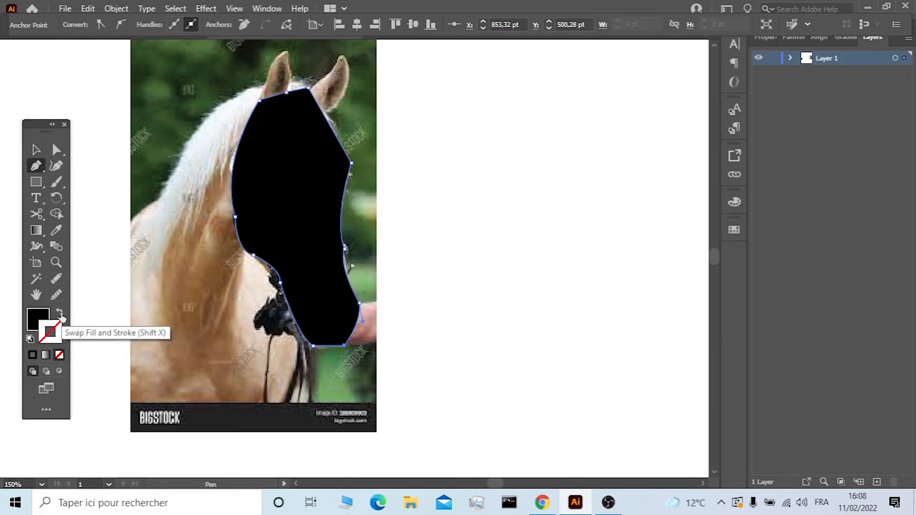
left_click(36, 149)
left_click(37, 323)
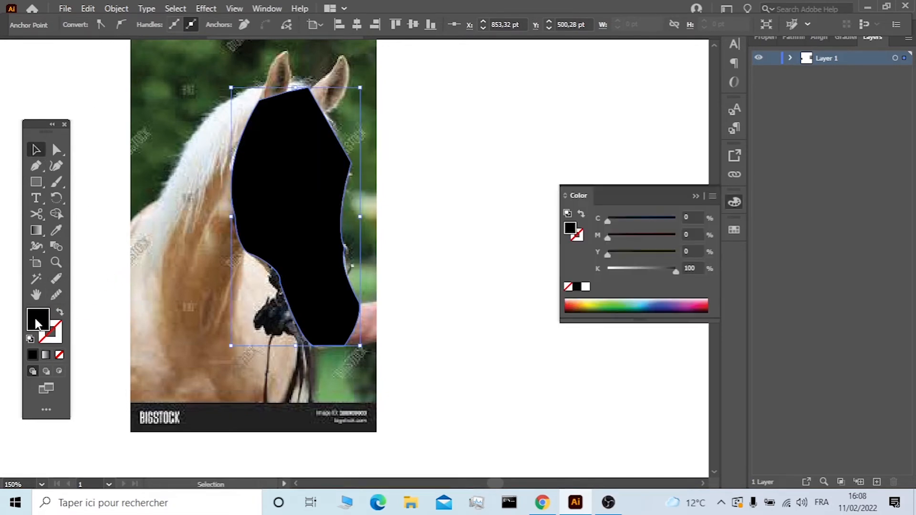
left_click(585, 287)
Move the head outline to the empty area left of the photo and give it a 3 pt black stroke.
key("ctrl+minus")
left_click_drag(389, 234, 206, 243)
scroll(175, 23, "up", 3)
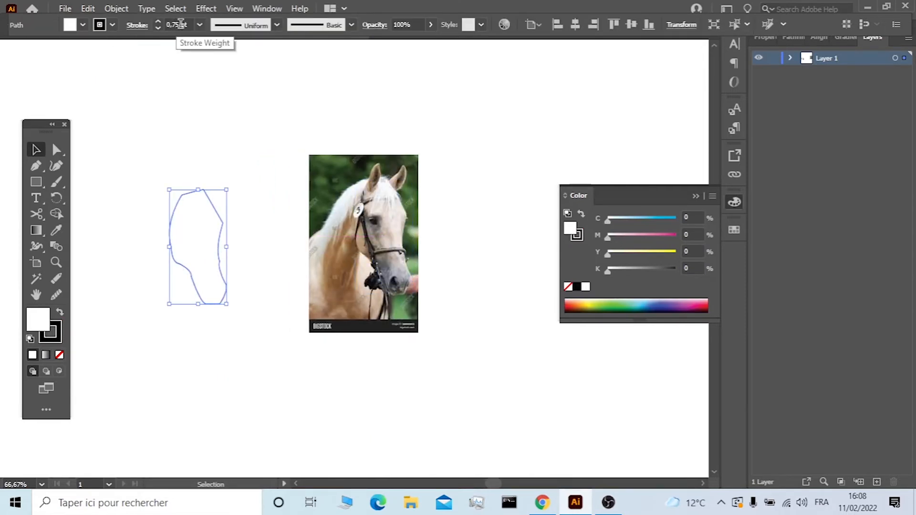
left_click(190, 110)
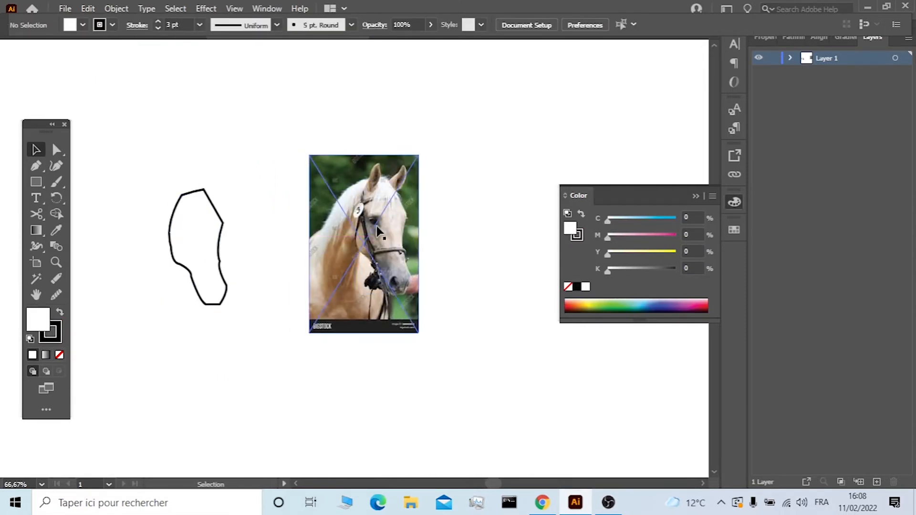
Draw a small closed teardrop-shaped eye with the Pen tool in the upper left part of the head outline.
scroll(220, 289, "up", 2)
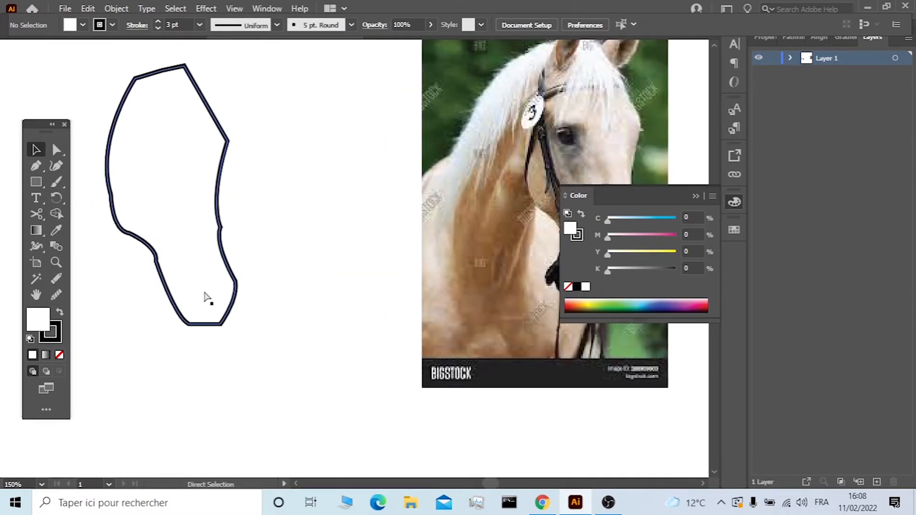
scroll(225, 310, "left", 2)
scroll(245, 323, "up", 3)
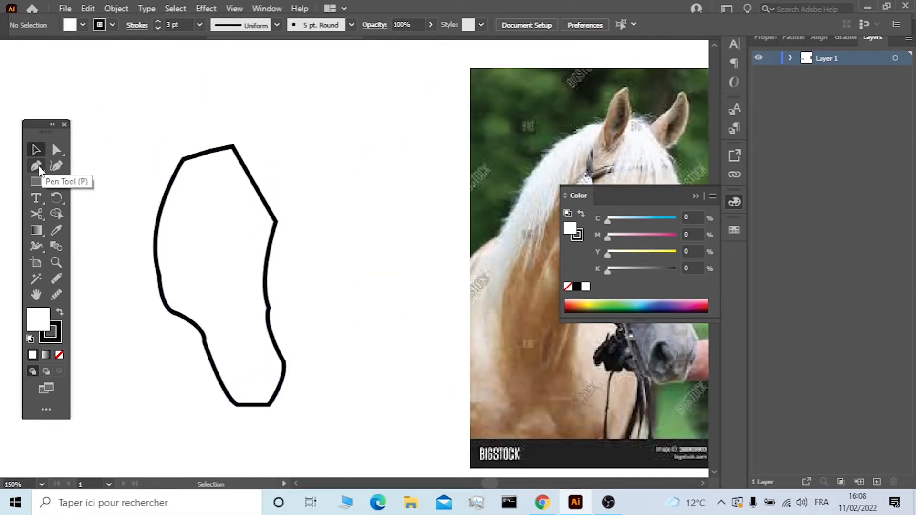
left_click(697, 195)
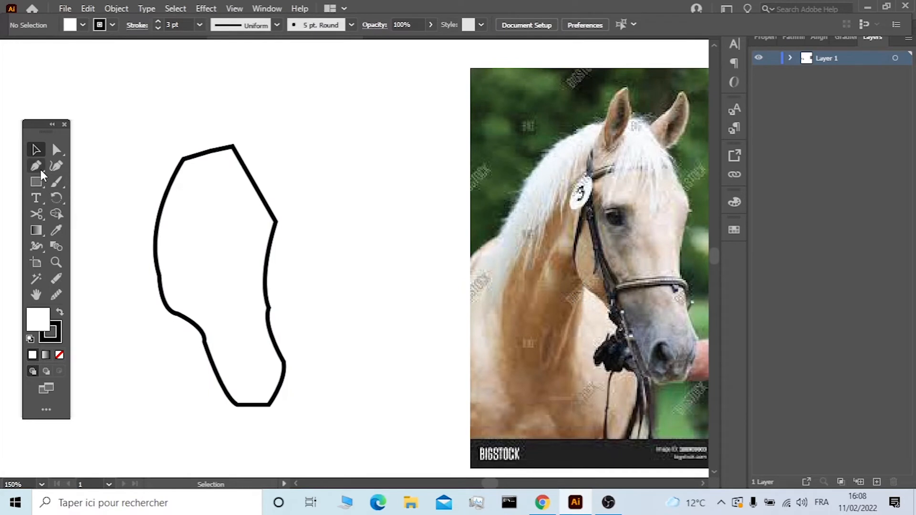
mouse_move(626, 223)
left_mouse_down()
mouse_move(607, 216)
mouse_move(626, 232)
mouse_move(661, 226)
mouse_move(195, 240)
left_mouse_up()
left_click(46, 151)
key("p")
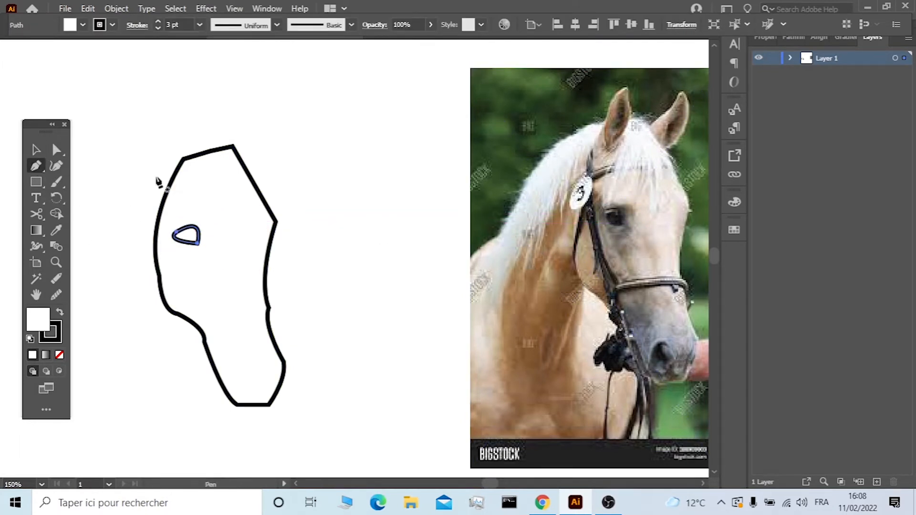
Round the pointed top corner of the head outline and push its left cheek and jaw curve outward.
key("a")
left_click(239, 147)
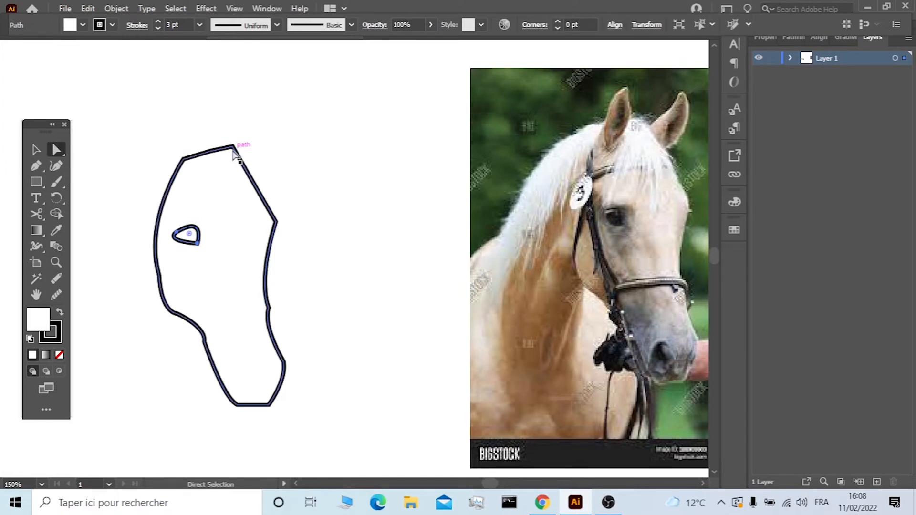
left_click_drag(231, 157, 221, 174)
left_click_drag(164, 266, 35, 294)
left_click_drag(157, 271, 187, 325)
left_click(159, 283)
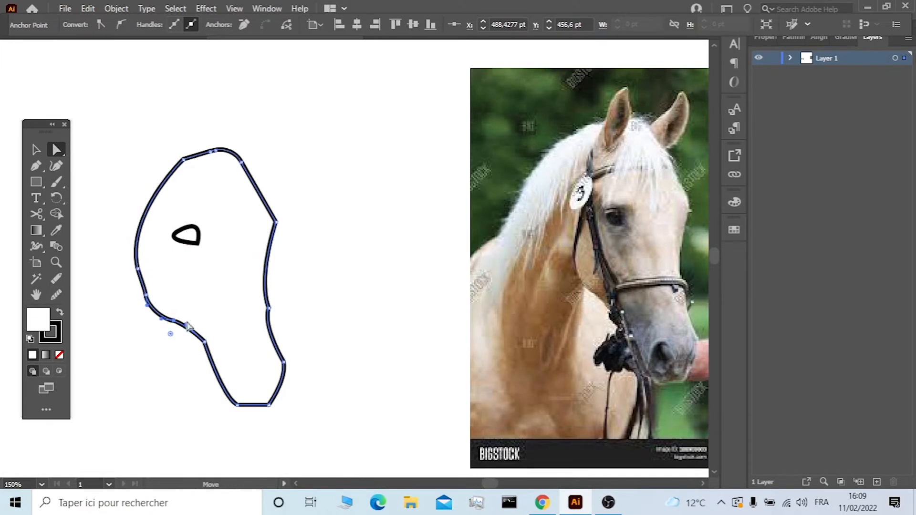
Draw a closed, curved, pointed ear with the Pen tool on the upper right of the head.
left_click(37, 166)
left_click(221, 168)
left_click(248, 196)
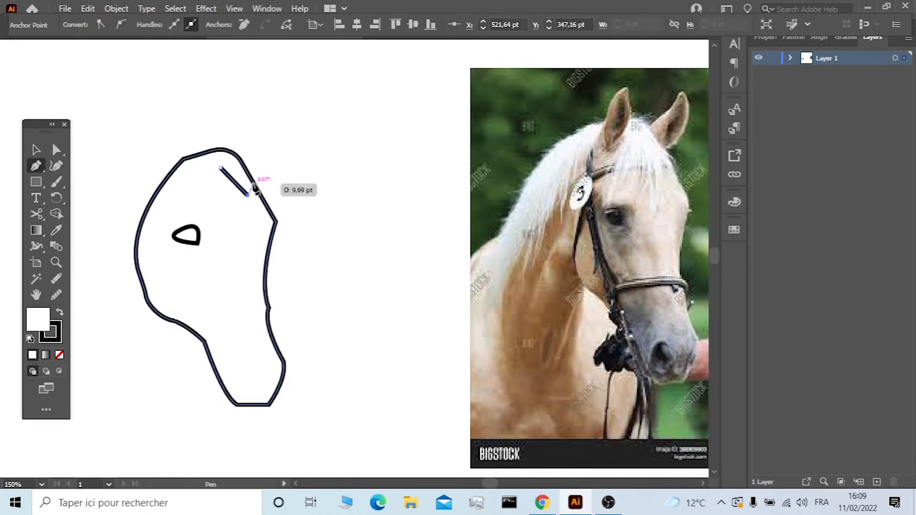
left_click_drag(287, 123, 275, 89)
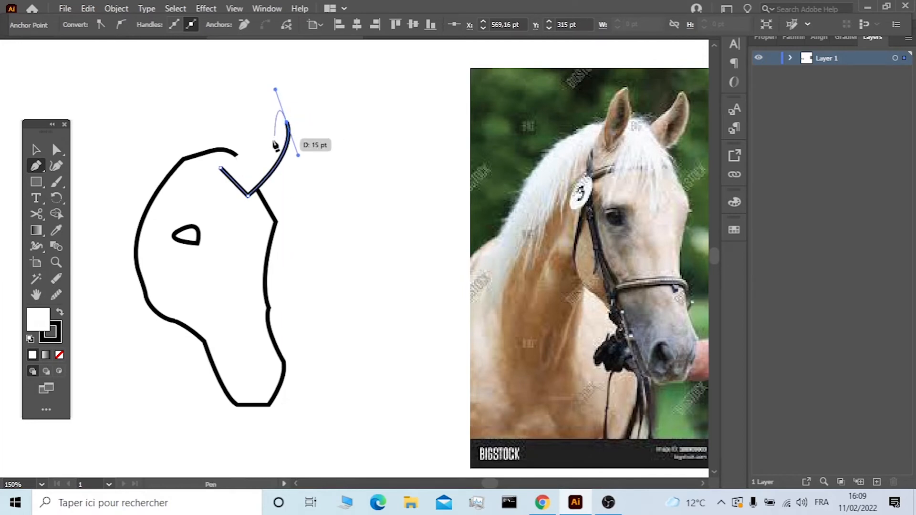
left_click(287, 123)
left_click_drag(221, 168, 222, 186)
left_click_drag(213, 220, 214, 221)
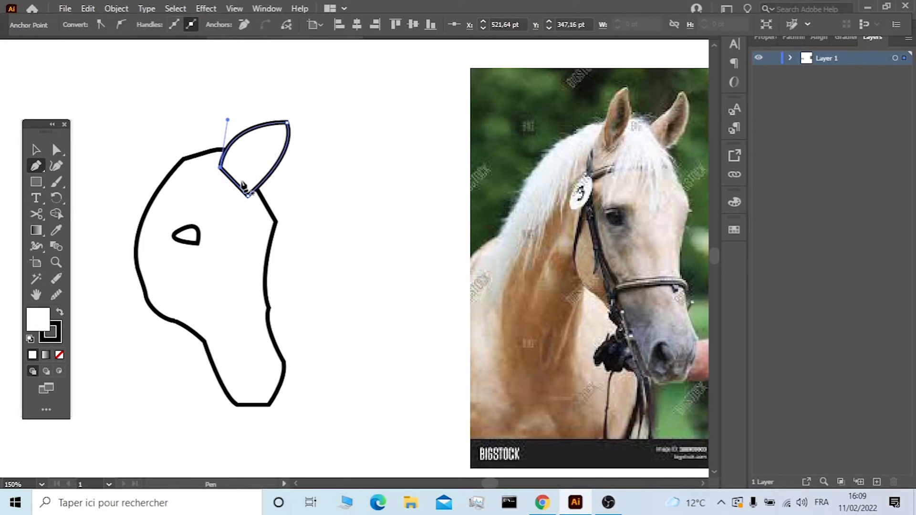
Draw a curved inner line from the middle of the ear's base to its tip.
left_click(41, 150)
left_click(144, 99)
left_click(233, 180)
left_click(287, 122)
left_click_drag(293, 94, 293, 93)
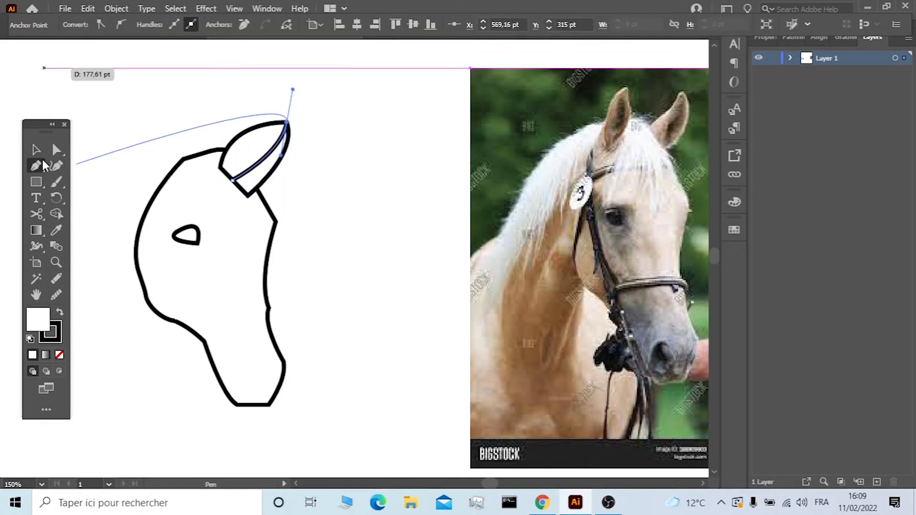
key("v")
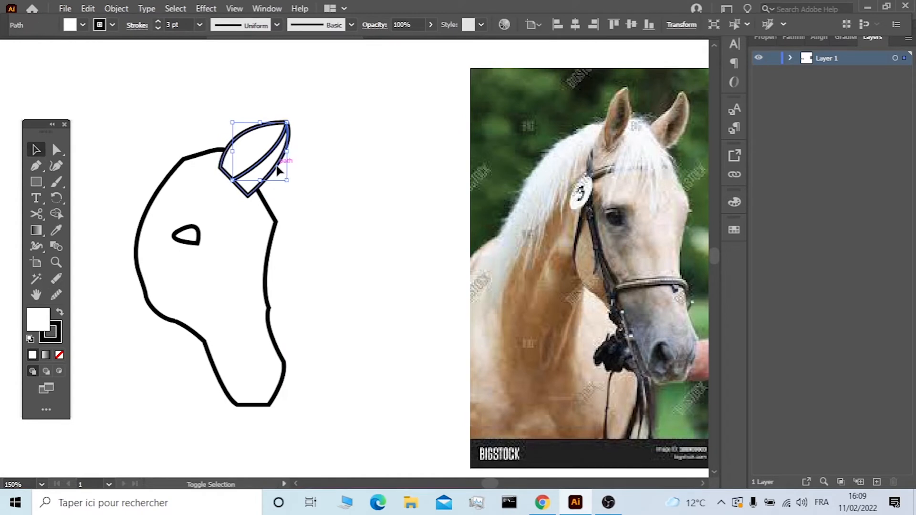
Try to place a rotated copy of the ear and its inner line on the upper left of the head.
left_click(278, 170, "shift")
left_click_drag(278, 167, 154, 129, "alt")
left_click_drag(121, 164, 200, 136)
left_click_drag(132, 134, 161, 181)
left_click(171, 94)
Scale the right ear and its inner line down slightly, keeping them at the top of the head.
left_click(289, 142)
left_click_drag(289, 122, 277, 130)
left_click(287, 127)
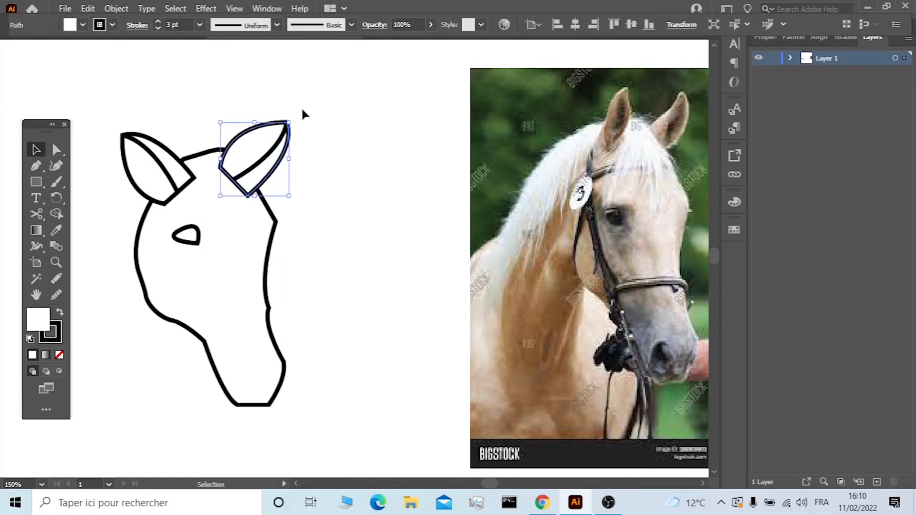
left_click_drag(263, 160, 251, 176)
Delete the oversized left ear copy together with its inner line.
left_click(162, 157)
key("Delete")
left_click(160, 157)
key("Delete")
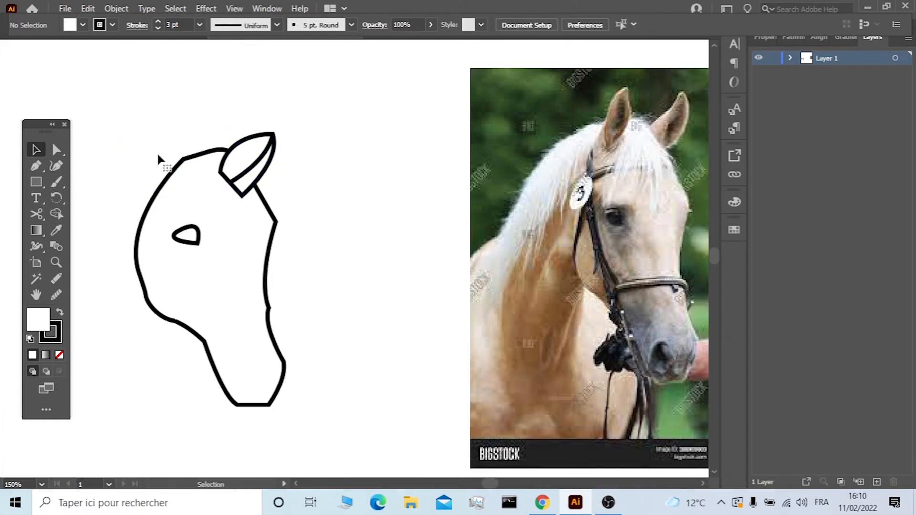
Duplicate the resized ear with its inner line and place the rotated copy on the upper left of the head.
left_click(268, 171)
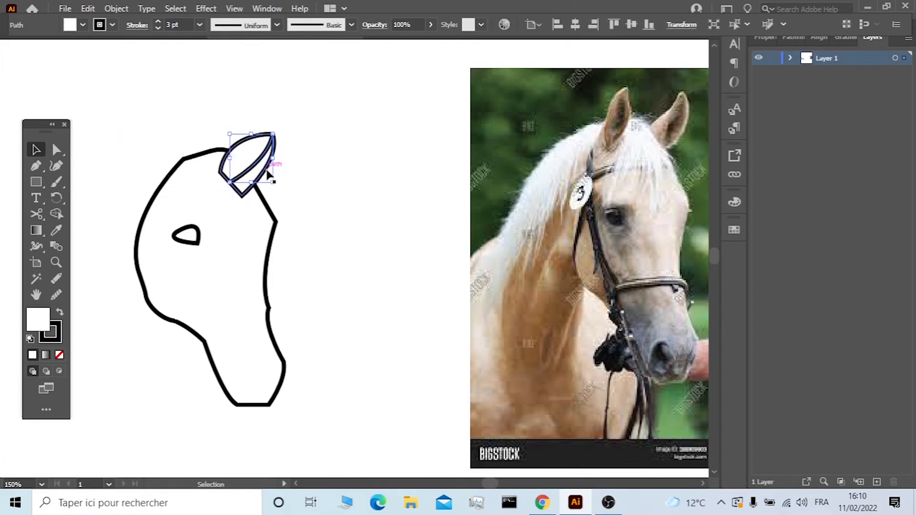
left_click(246, 196, "shift")
left_click_drag(250, 185, 161, 175)
left_click(348, 184)
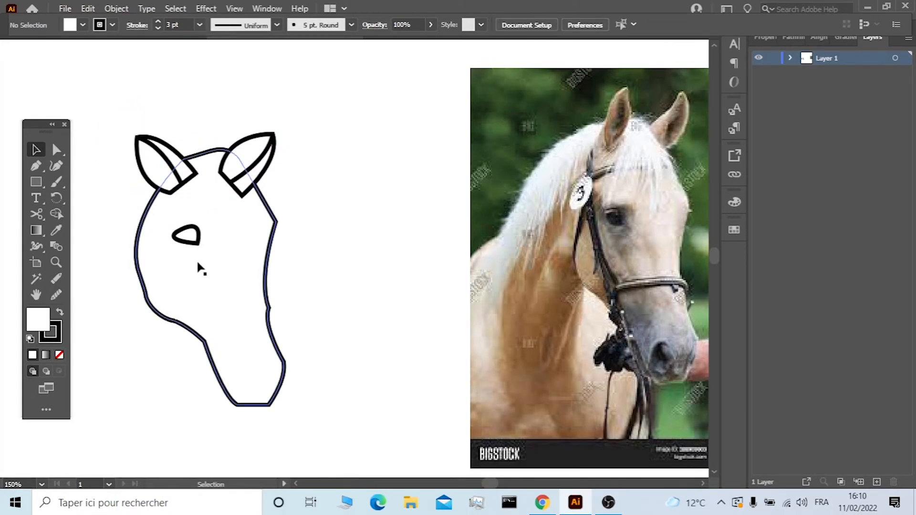
Draw a small circular pupil inside the eye with a black fill and no stroke.
scroll(190, 242, "up", 2)
key("l")
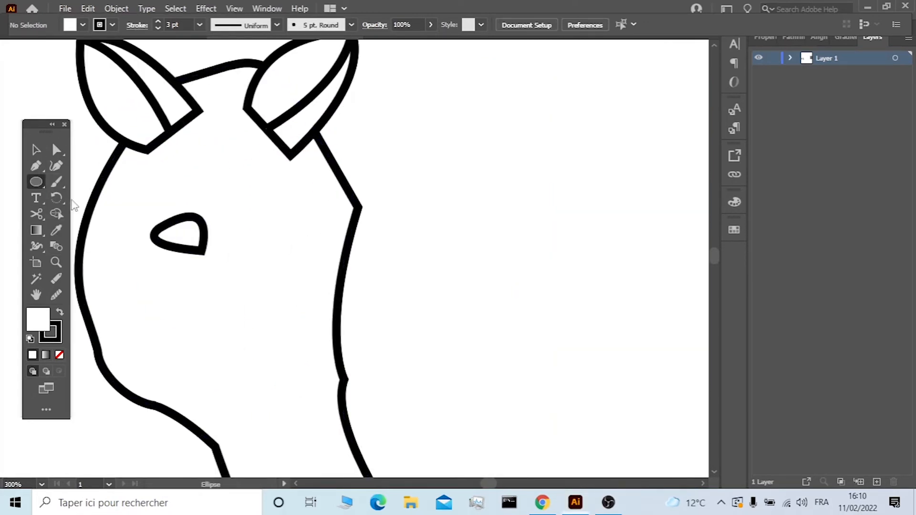
scroll(190, 246, "down", 6)
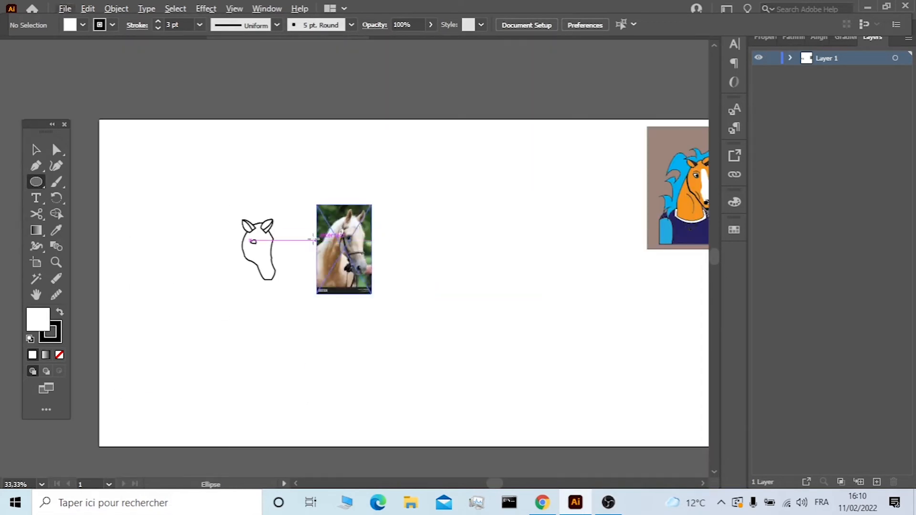
scroll(264, 246, "up", 4)
scroll(226, 224, "up", 3)
left_click_drag(209, 216, 233, 240)
left_click(60, 312)
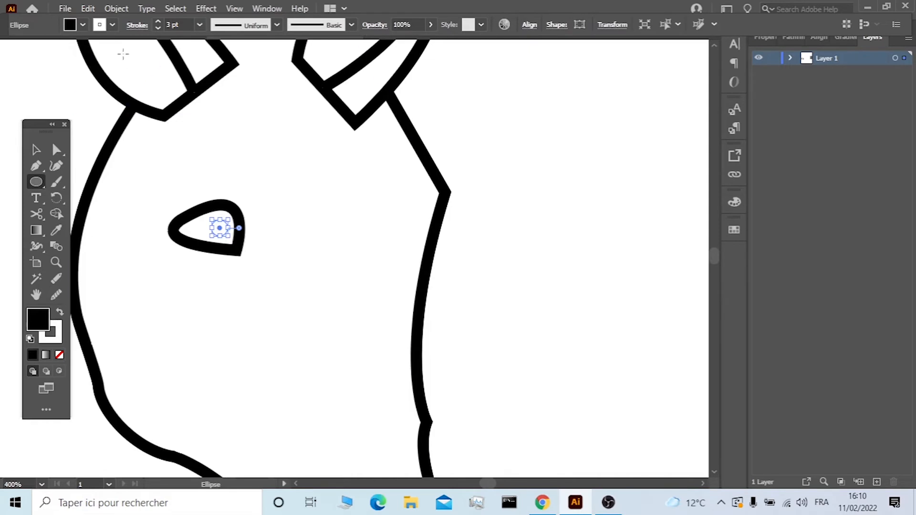
scroll(180, 23, "up", 1)
left_click(113, 25)
left_click(113, 24)
left_click(55, 329)
left_click(59, 355)
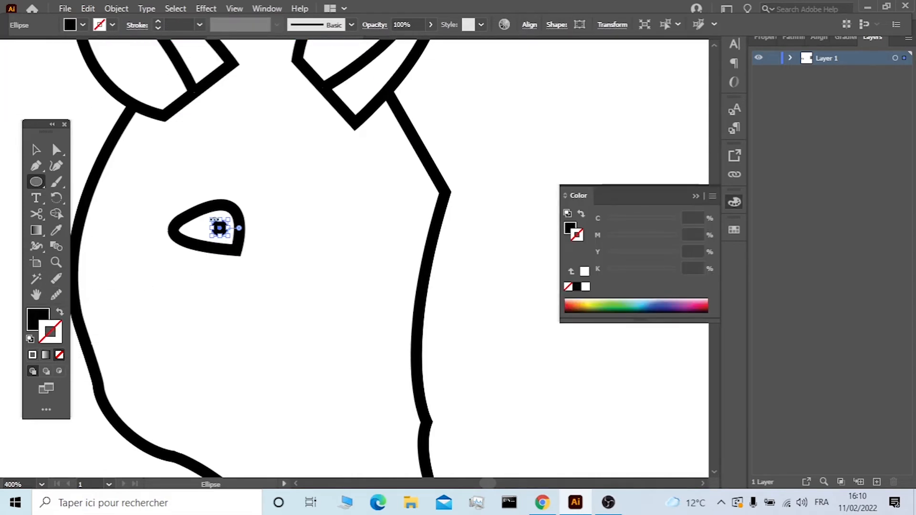
Replace the small pupil with a larger solid black circle near the inner edge of the eye.
scroll(224, 230, "up", 4)
left_click_drag(169, 190, 146, 167)
left_click_drag(217, 229, 241, 244)
key("Delete")
key("v")
key("ctrl+minus")
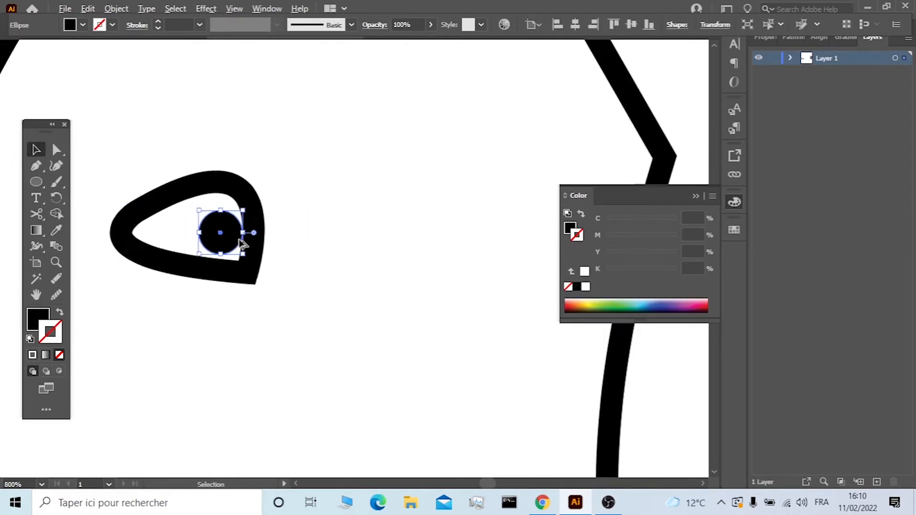
Duplicate the eye with its pupil, rotate the copy clockwise and place it on the right edge of the head outline.
scroll(248, 262, "down", 2)
left_click(200, 241, "shift")
left_click_drag(199, 240, 378, 192)
left_click(372, 243)
left_click_drag(390, 234, 426, 225)
left_click(113, 126)
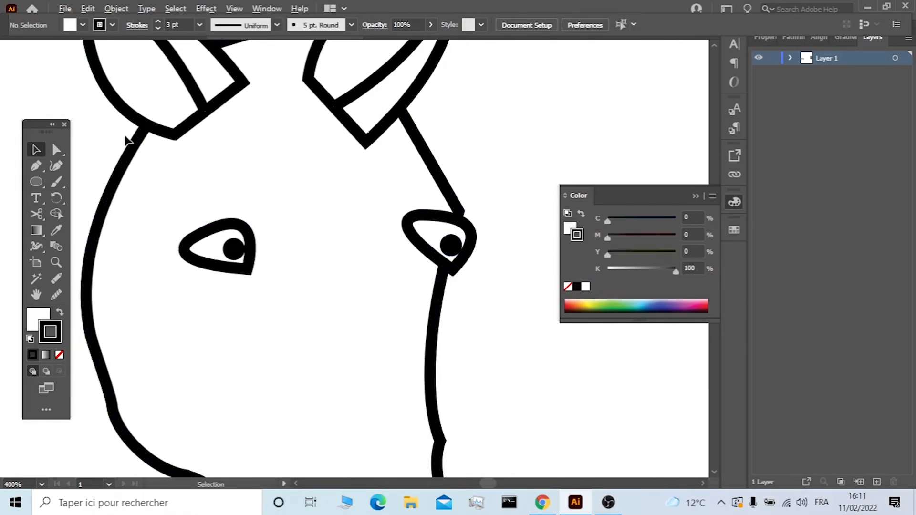
scroll(214, 184, "down", 5)
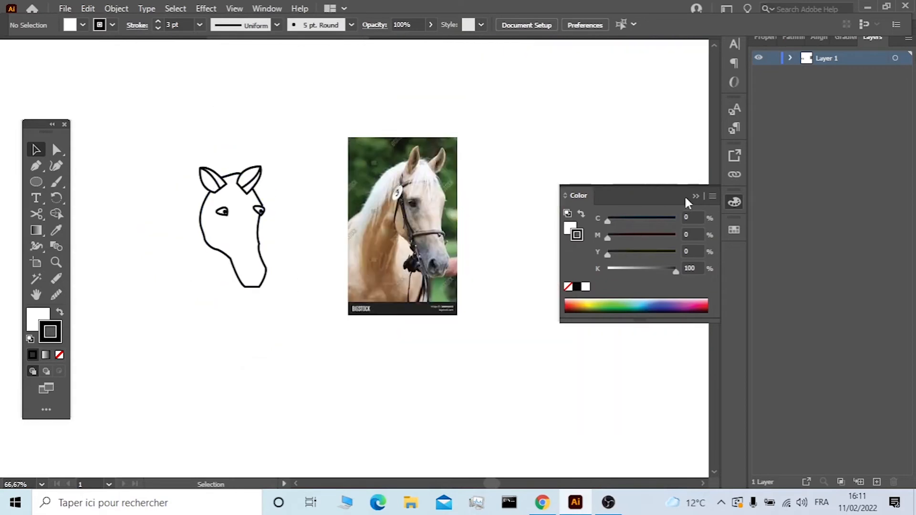
Draw a slightly curved mouth line across the lower end of the muzzle.
left_click(695, 196)
scroll(423, 220, "down", 2)
scroll(452, 270, "left", 2)
scroll(451, 270, "right", 3)
scroll(452, 273, "right", 2)
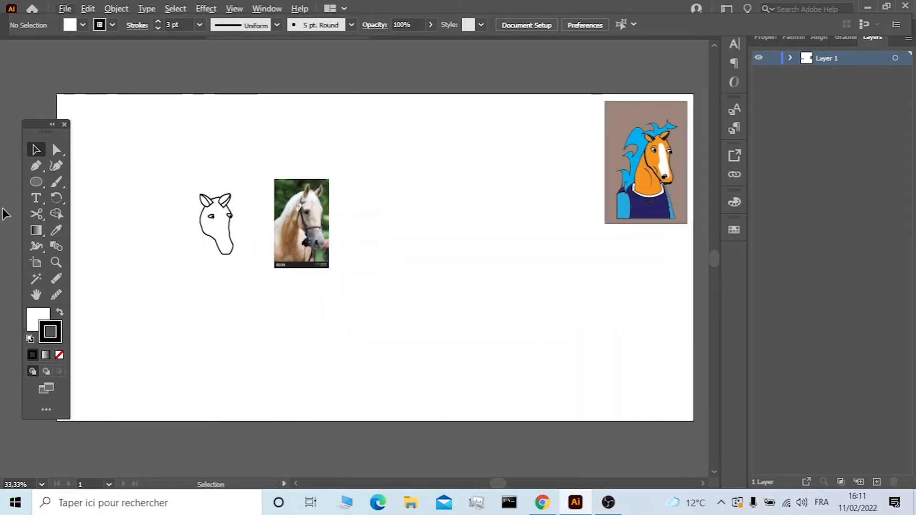
scroll(205, 238, "up", 3)
left_click(243, 271)
left_click_drag(278, 273, 250, 258)
Draw a small circular nostril above the mouth line with a black fill and no stroke.
key("l")
scroll(268, 264, "down", 3)
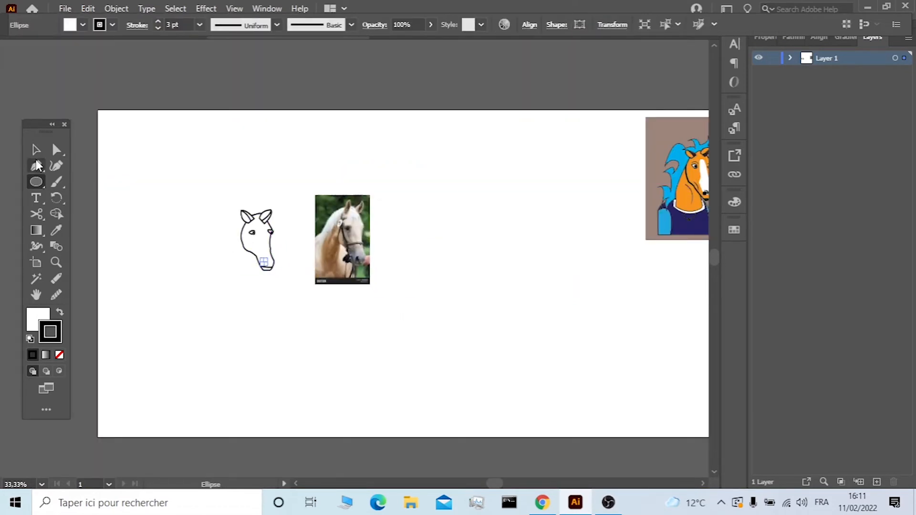
key("v")
scroll(279, 256, "up", 5)
key("shift+x")
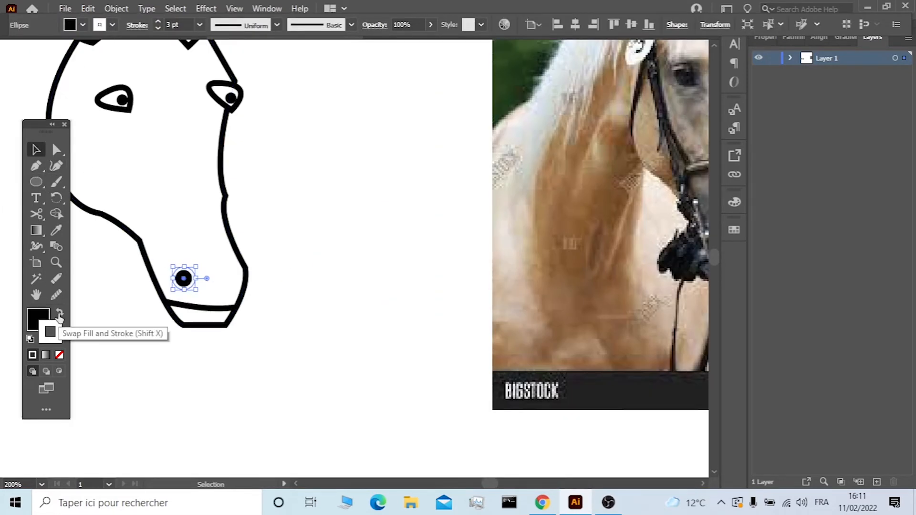
key("slash")
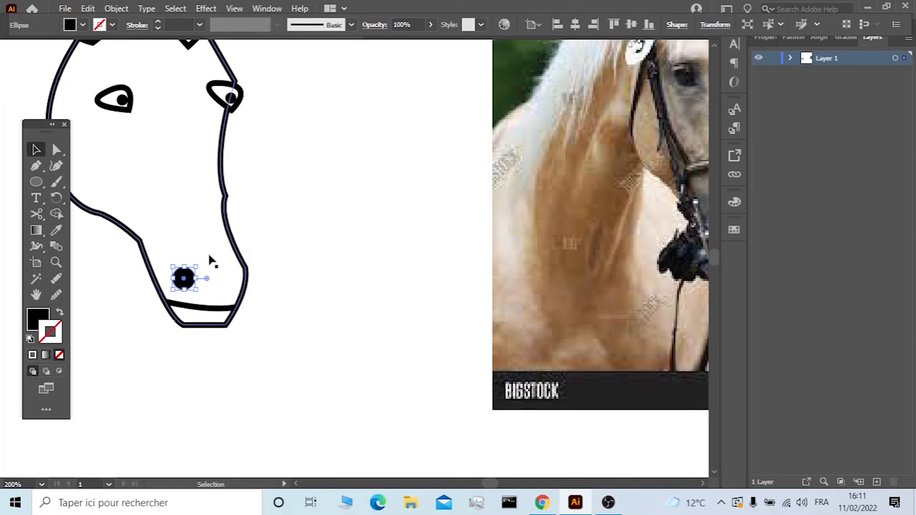
left_click(274, 235)
Fill the main head outline with the orange swatch to match the finished cartoon.
scroll(275, 234, "down", 2)
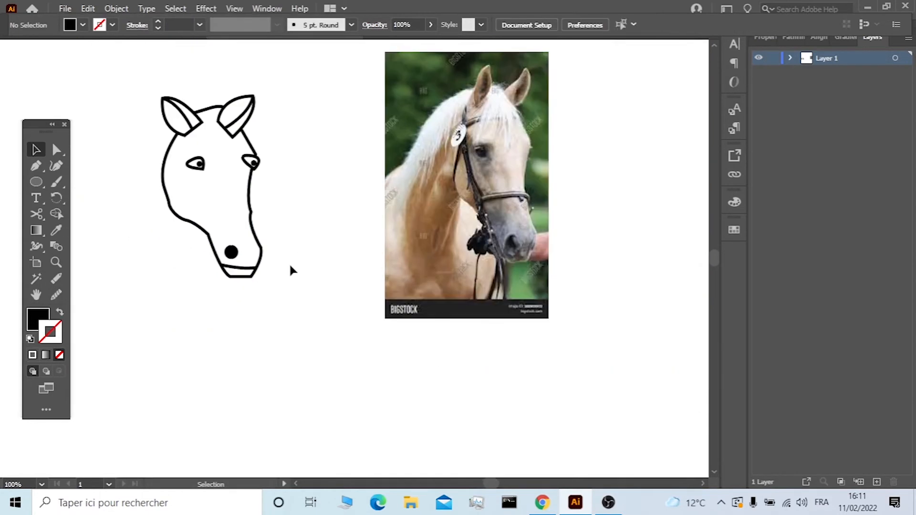
scroll(290, 268, "up", 1)
scroll(289, 263, "down", 2)
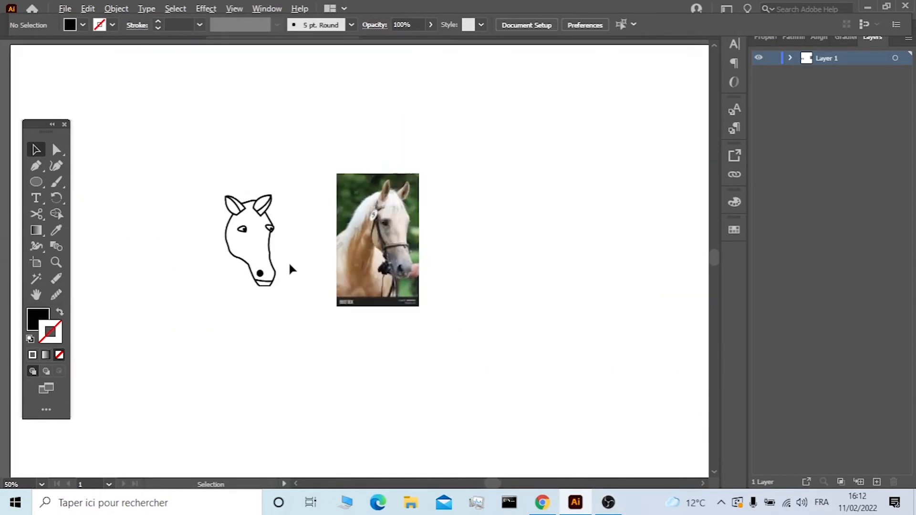
left_click(260, 222)
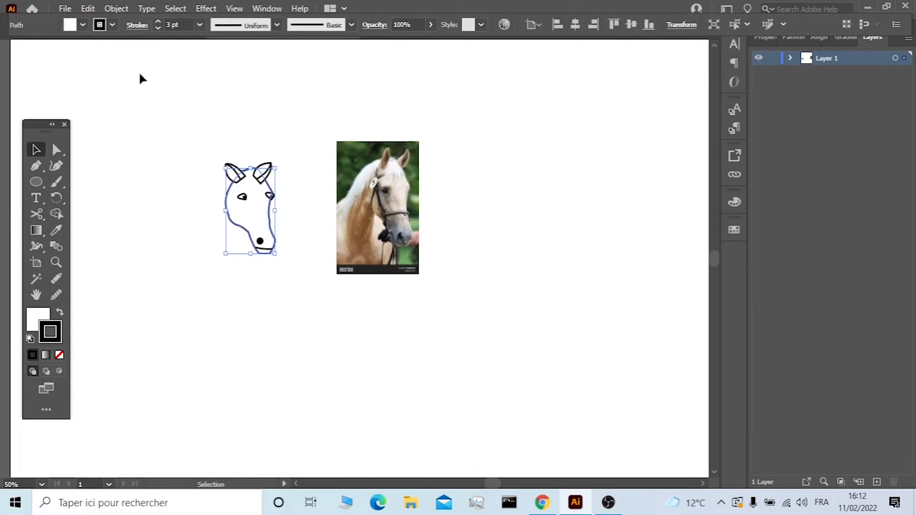
scroll(276, 191, "down", 2)
left_click(83, 25)
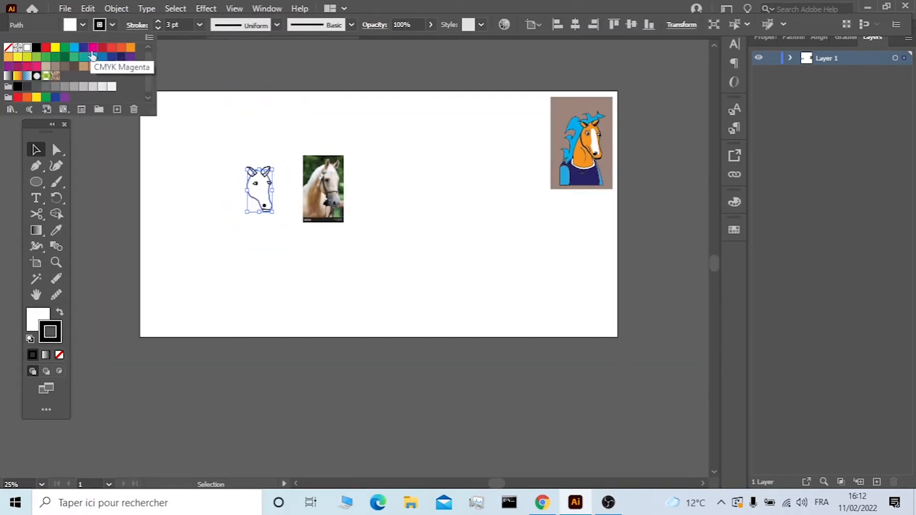
left_click(131, 48)
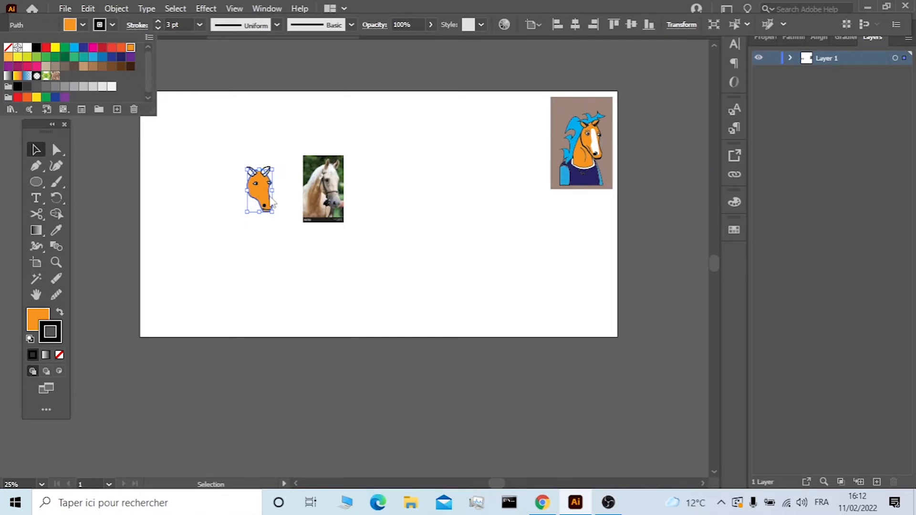
Select the whole horse head drawing and expand its fills and strokes into shapes.
left_click(201, 126)
left_click(270, 200)
left_click(116, 8)
left_click(185, 162)
left_click(418, 333)
scroll(262, 165, "up", 5, "alt")
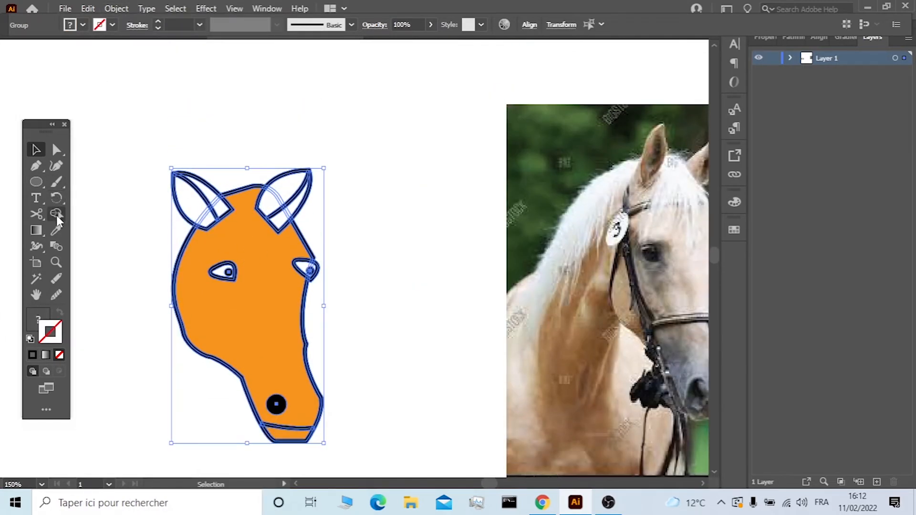
Sample the head's orange and fill the large outer part of both ears with the Shape Builder.
left_click(56, 230)
left_click(250, 296)
key("ctrl+z")
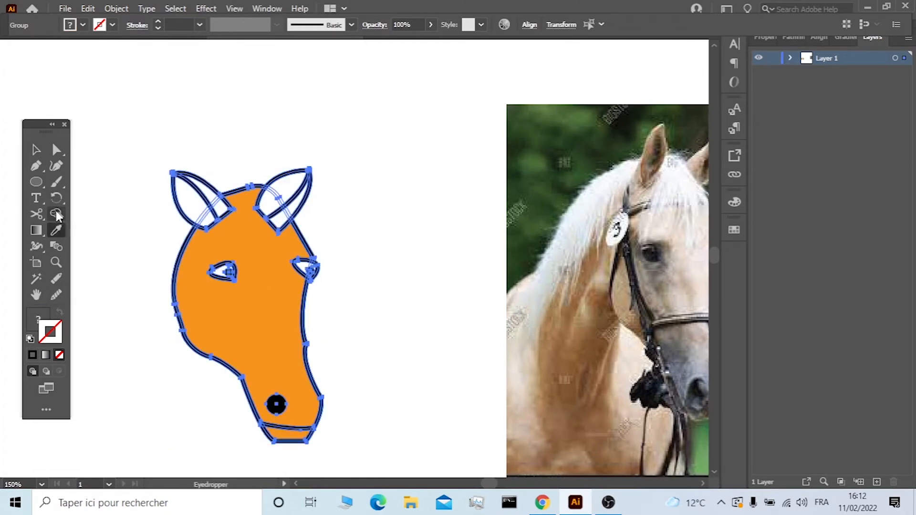
left_click(56, 213)
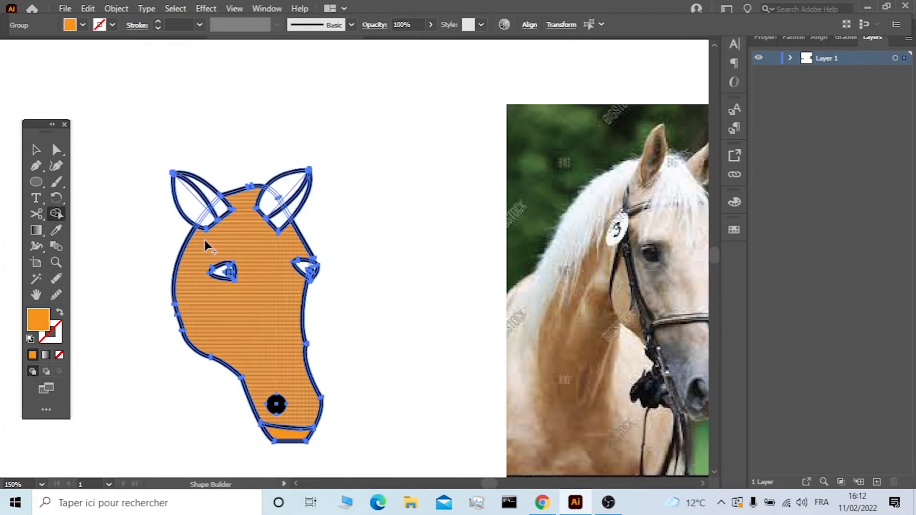
left_click(193, 205)
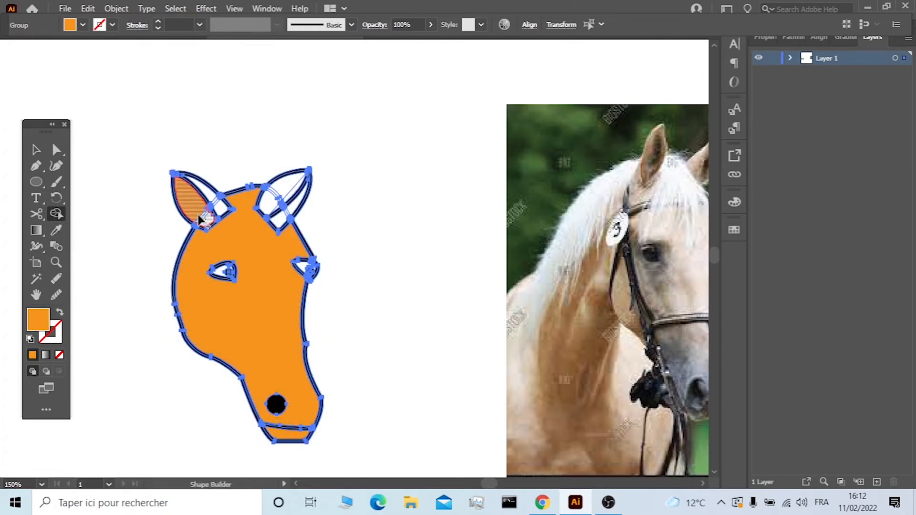
left_click(269, 206)
scroll(284, 198, "up", 2)
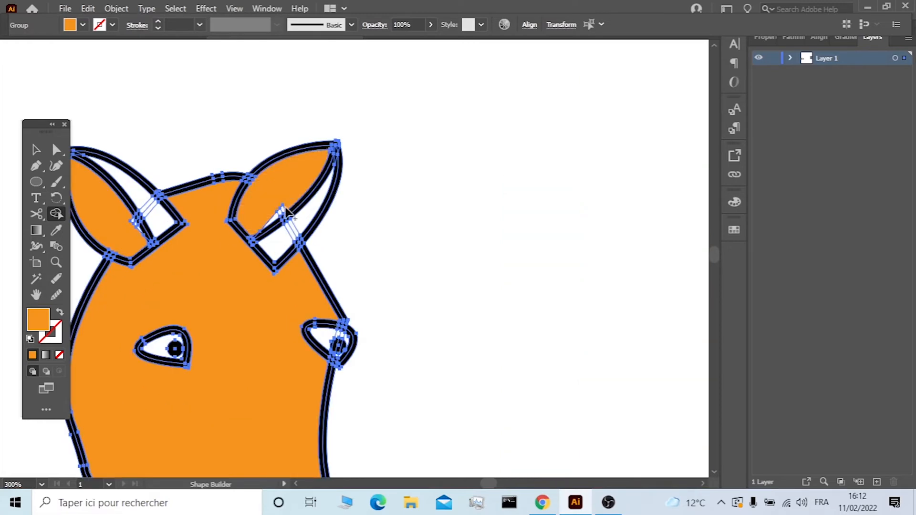
scroll(264, 196, "down", 3)
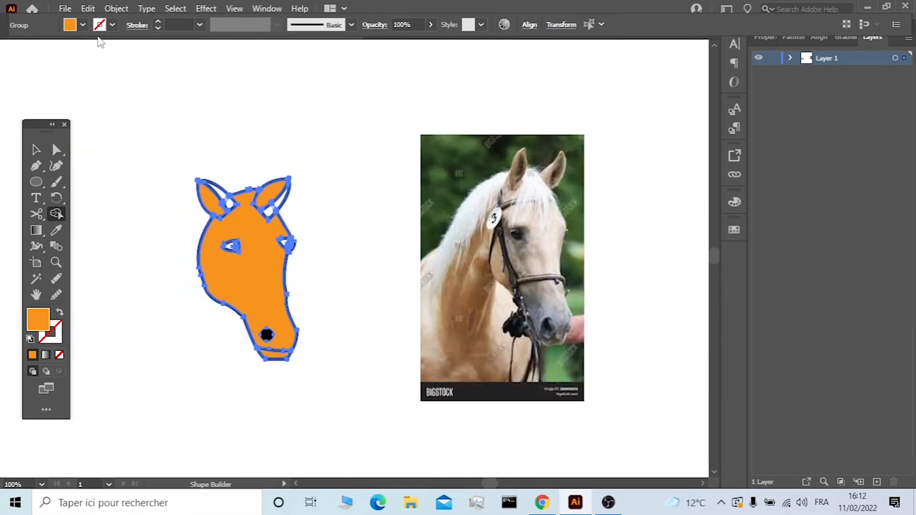
Choose the darkest brown swatch and fill the narrow inner part of both ears with the Shape Builder.
left_click(82, 25)
left_click(122, 67)
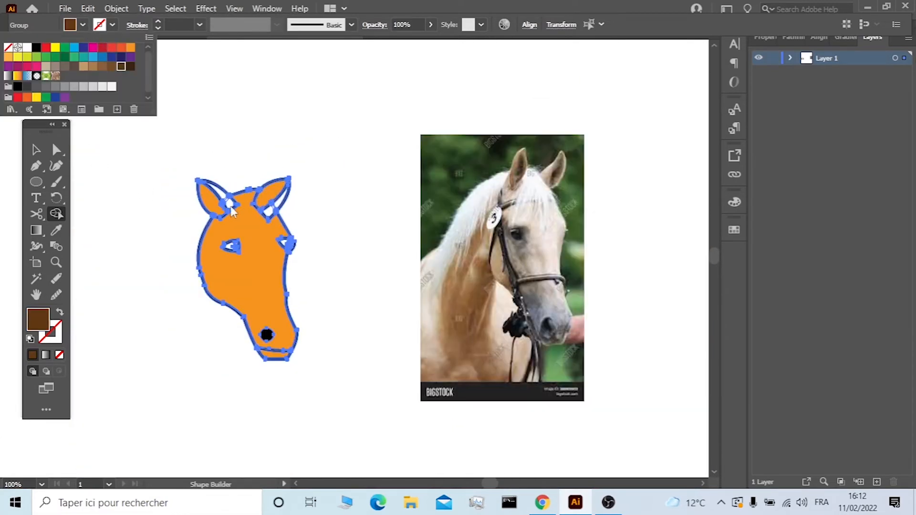
left_click(130, 67)
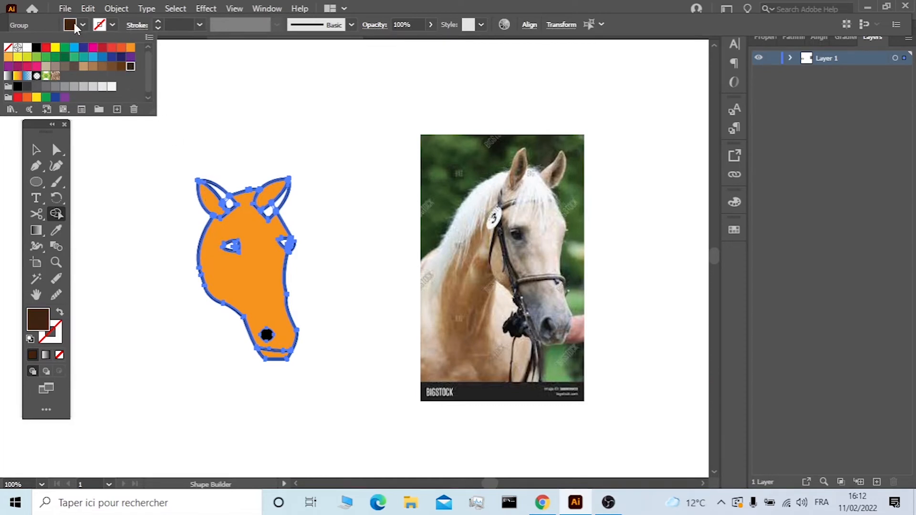
scroll(259, 205, "up", 4)
left_click_drag(124, 185, 100, 156)
left_click_drag(339, 195, 289, 226)
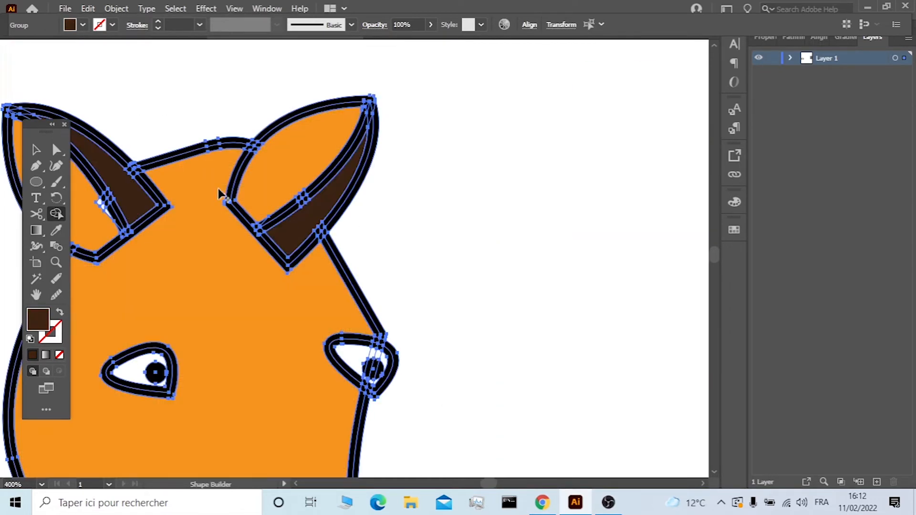
Switch the fill back to orange and fill the small white gap beside the left ear's inner line.
left_click(71, 27)
left_click(131, 49)
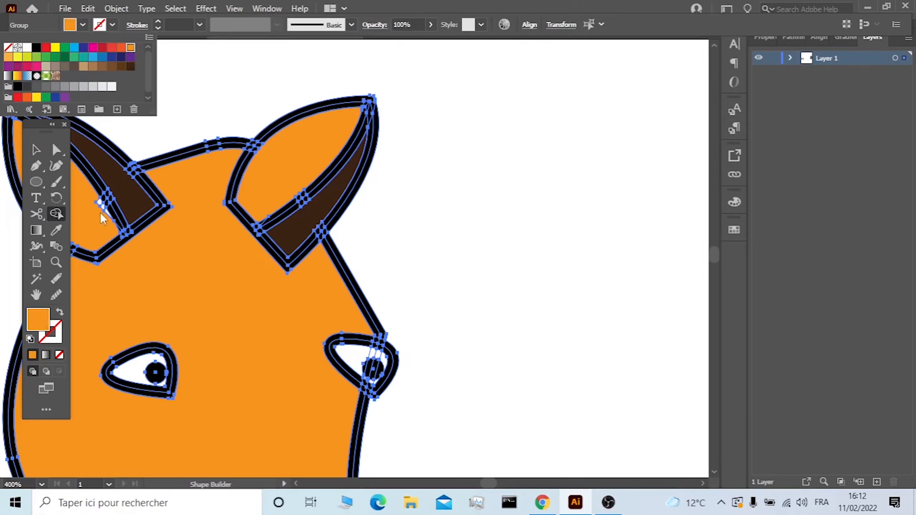
scroll(91, 223, "up", 2)
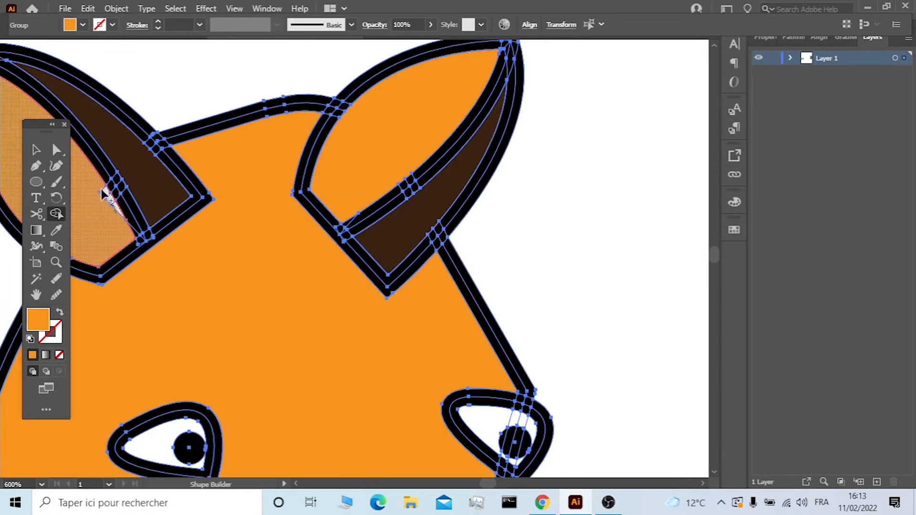
scroll(105, 196, "down", 3)
left_click(42, 151)
left_click(345, 211)
Move the coloured head into the empty area between the reference photo and the finished cartoon.
scroll(345, 211, "down", 2)
scroll(340, 221, "down", 3)
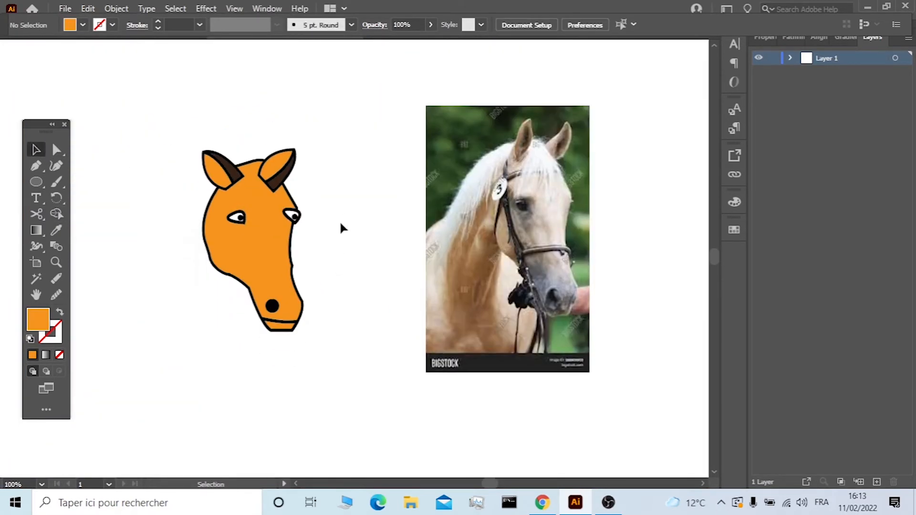
scroll(208, 222, "down", 3)
left_click_drag(248, 253, 467, 173)
scroll(489, 195, "up", 1)
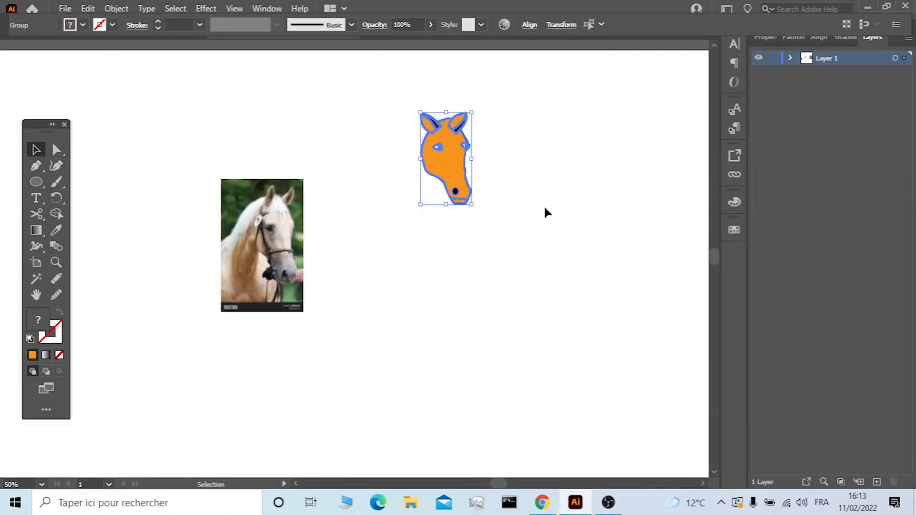
scroll(481, 186, "right", 5)
left_click(306, 153)
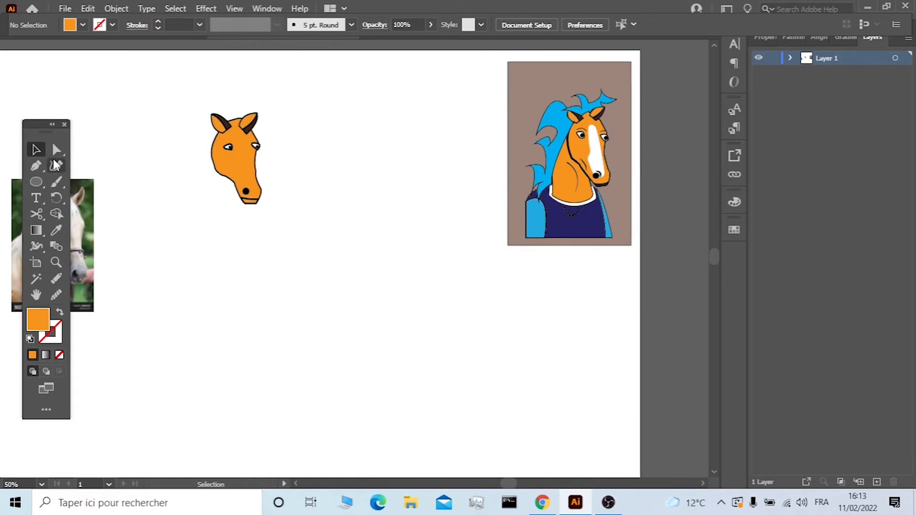
Draw an orange neck shape with the Pen tool, running from the left ear down to a curved base and back up behind the muzzle.
left_click(219, 130)
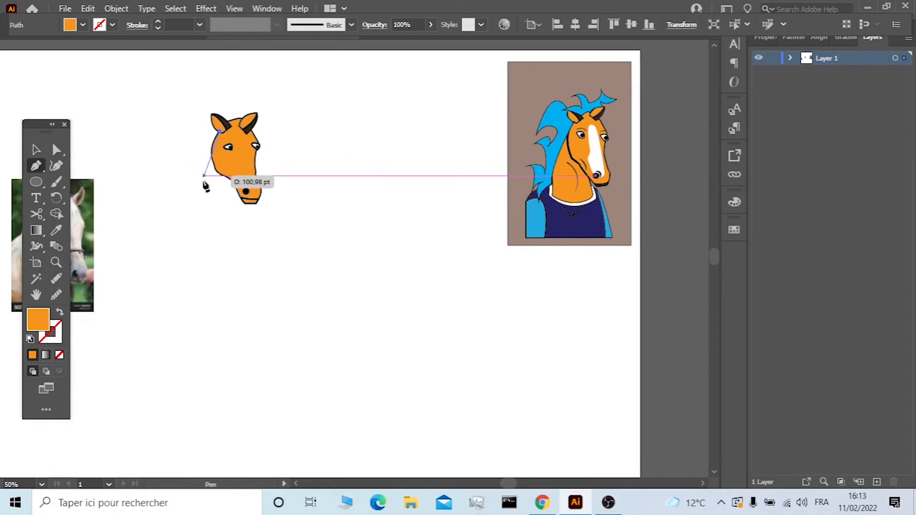
left_click_drag(198, 192, 186, 255)
left_click(198, 193)
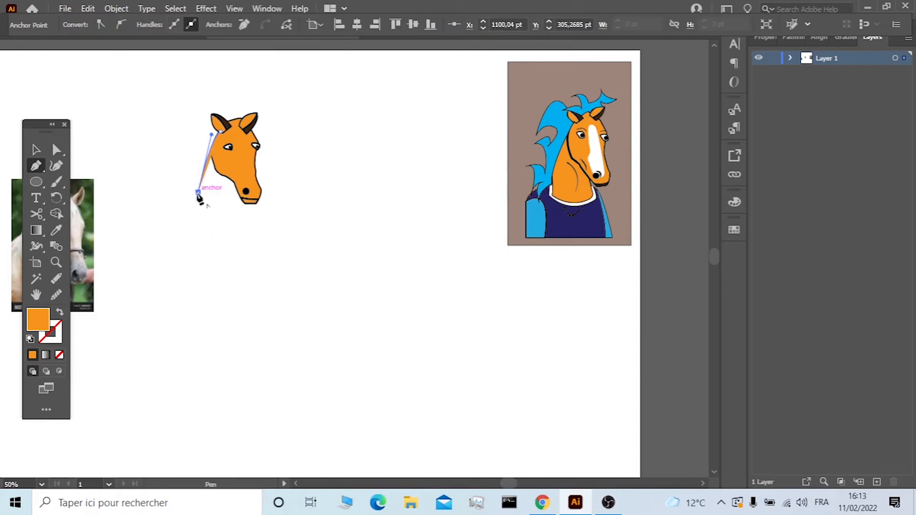
left_click_drag(208, 247, 205, 251)
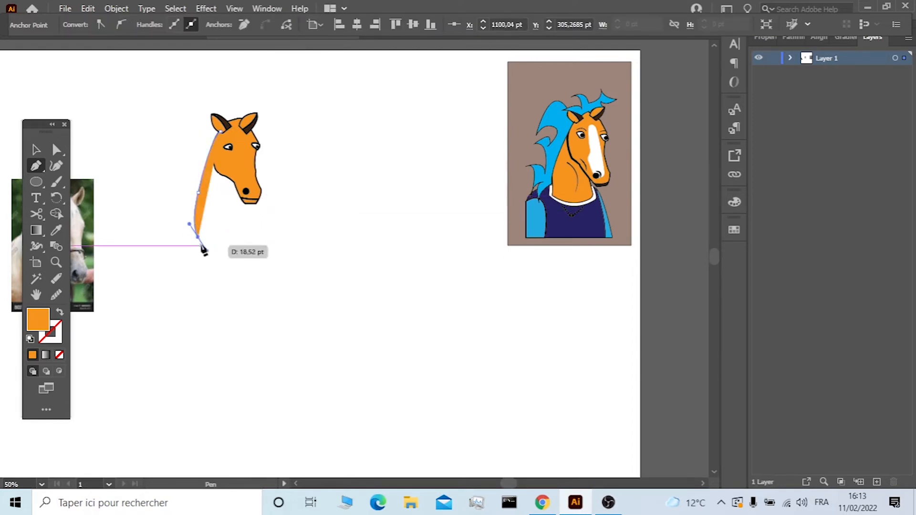
left_click_drag(242, 238, 257, 223)
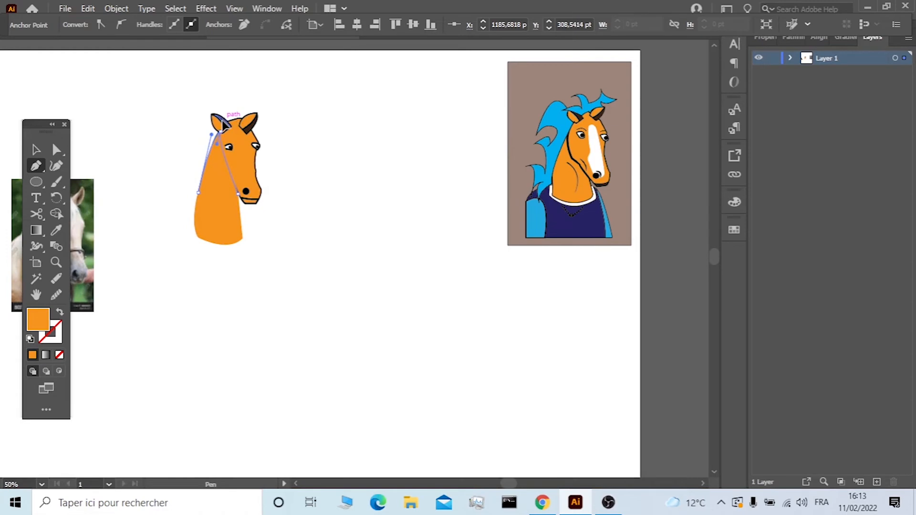
Send the neck shape behind the head and give it a black 2 pt stroke.
key("v")
right_click(217, 208)
mouse_move(277, 420)
left_click(392, 450)
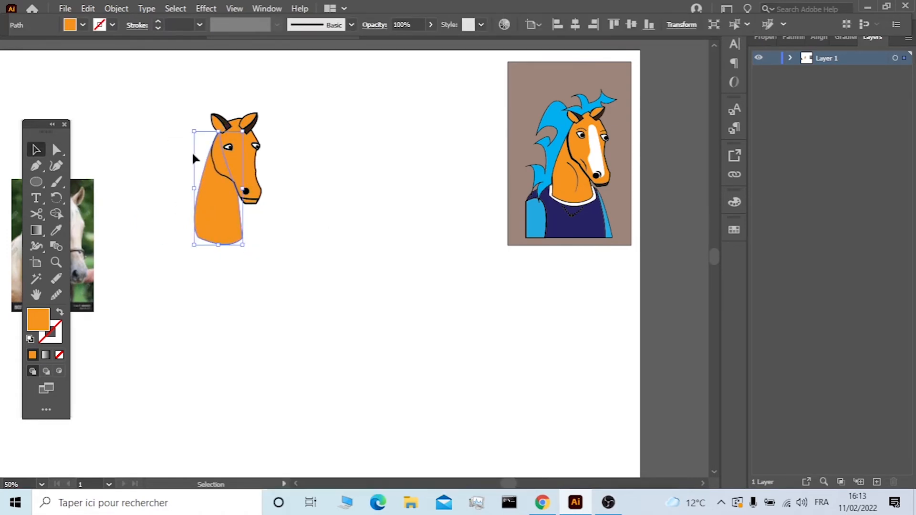
scroll(185, 25, "up", 3)
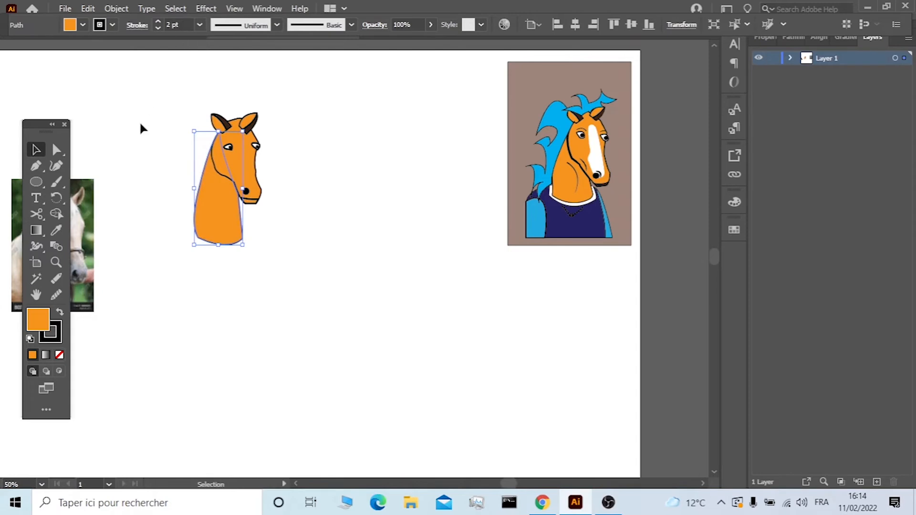
left_click(299, 152)
Shorten the neck by raising its base anchors and adjust the curve of its back edge.
left_click(227, 238)
left_click(130, 200)
key("a")
left_click_drag(220, 245, 222, 224)
left_click(197, 195)
left_click_drag(186, 187, 114, 119)
key("v")
left_click(284, 258)
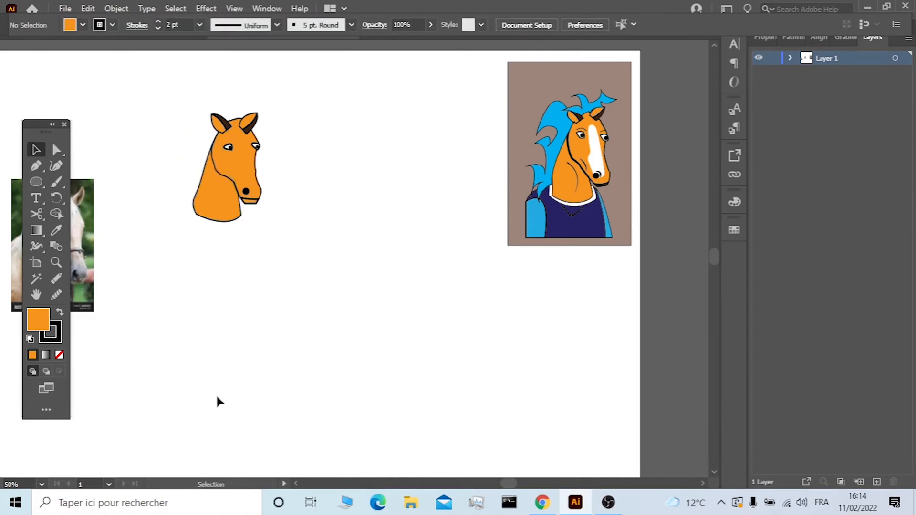
Draw an orange torso with rounded shoulders and a flat base about 193 pt wide below the neck using the Pen tool.
scroll(234, 282, "up", 2)
scroll(234, 241, "up", 1)
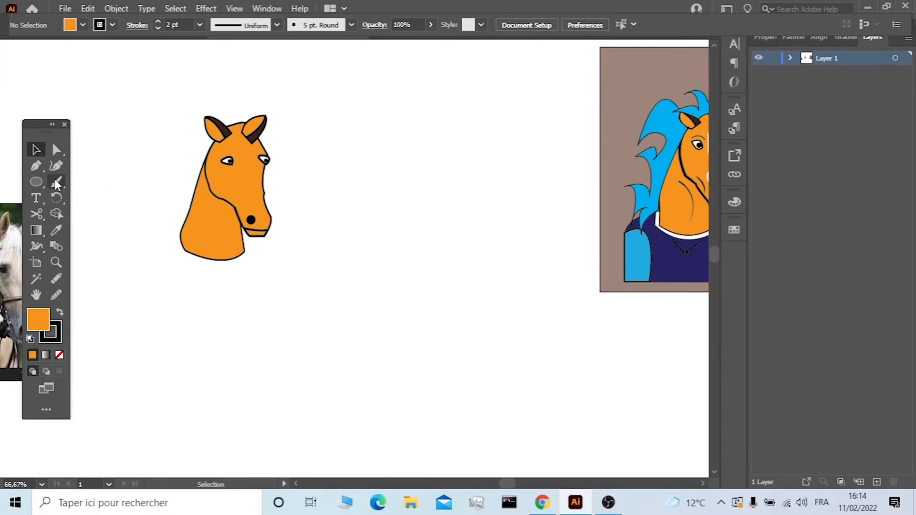
left_click(37, 165)
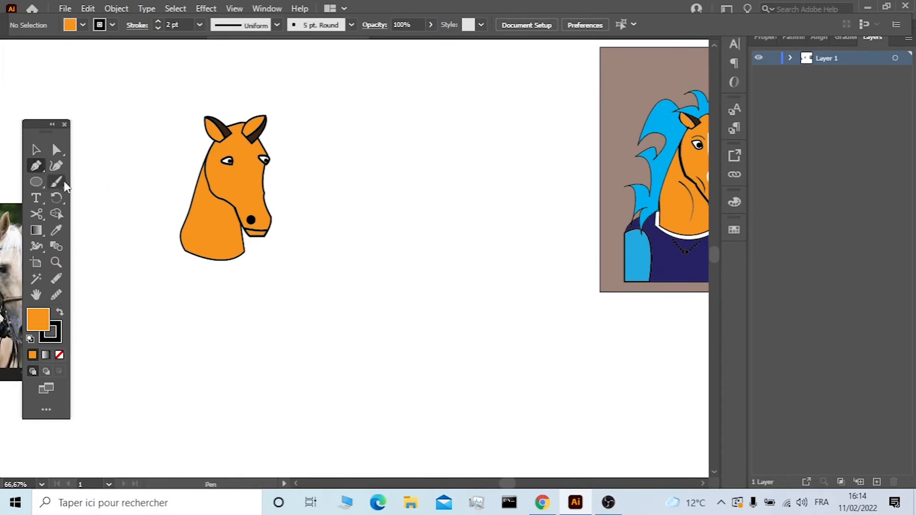
left_click(185, 221)
left_click_drag(151, 248, 168, 348)
key("ctrl+z")
left_click_drag(182, 391, 170, 415)
left_click(159, 313)
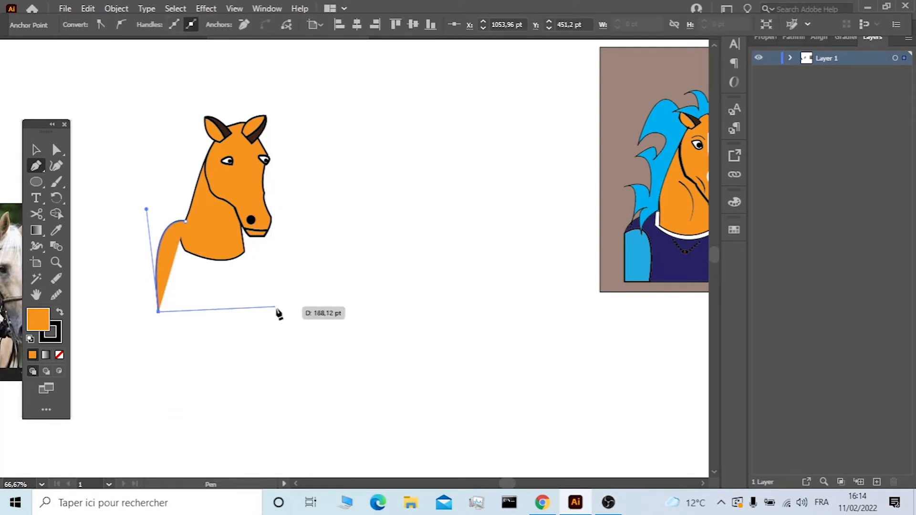
left_click(279, 313)
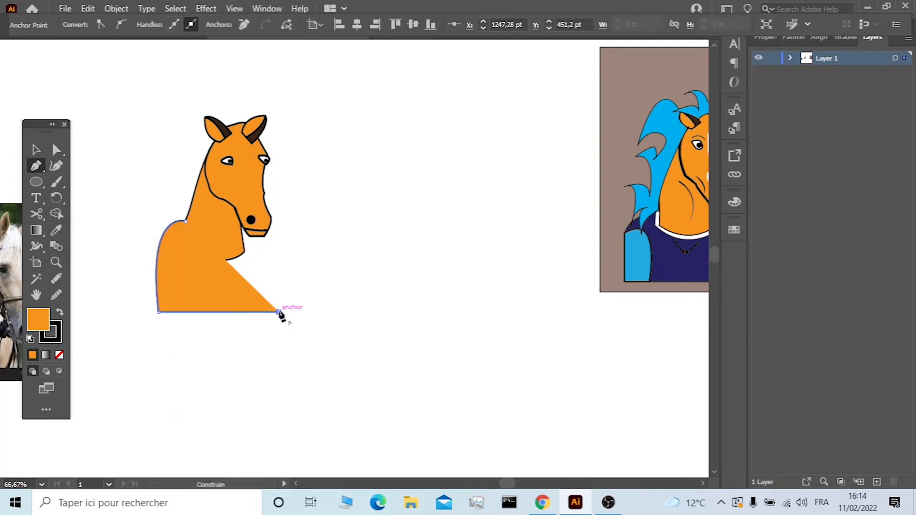
left_click_drag(243, 241, 204, 254)
left_click(36, 149)
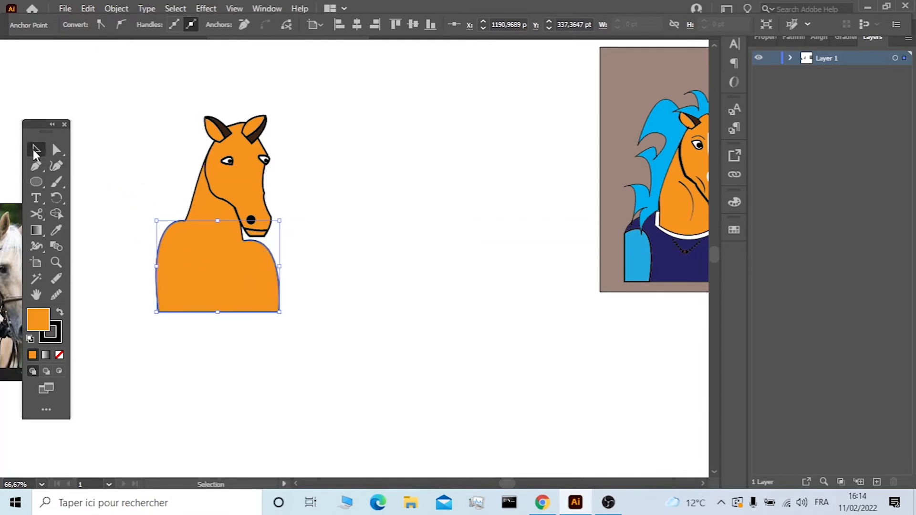
Send the torso to the back so it sits behind the neck and head.
right_click(241, 278)
left_click(393, 375)
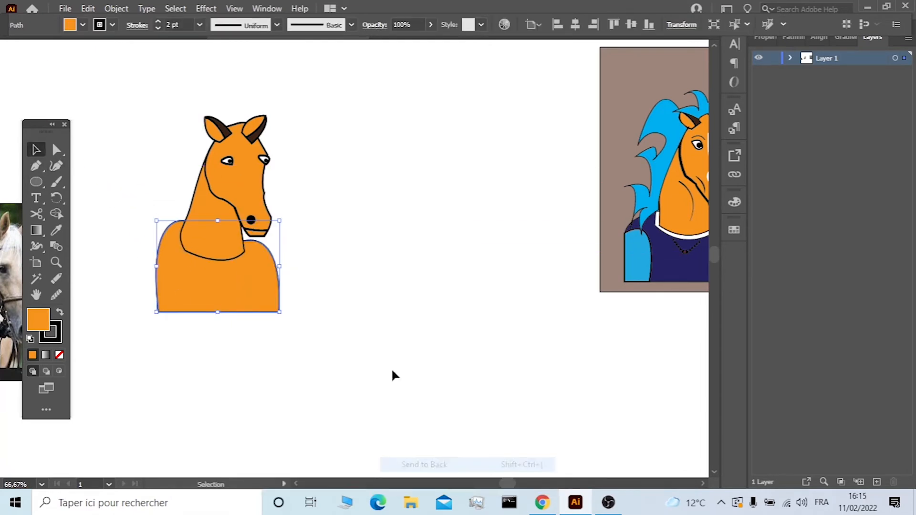
left_click(345, 250)
Extend the torso's shoulder behind the muzzle by moving its upper anchor, and reposition the torso under the neck.
key("a")
scroll(329, 284, "up", 2)
left_click(142, 195)
left_click(152, 194)
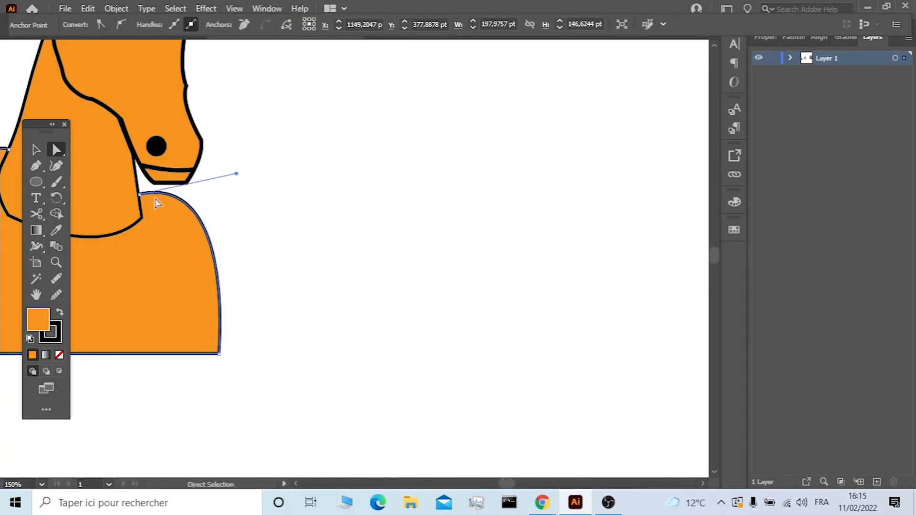
scroll(158, 243, "down", 3)
left_click(37, 152)
left_click_drag(147, 262, 151, 293)
left_click(56, 150)
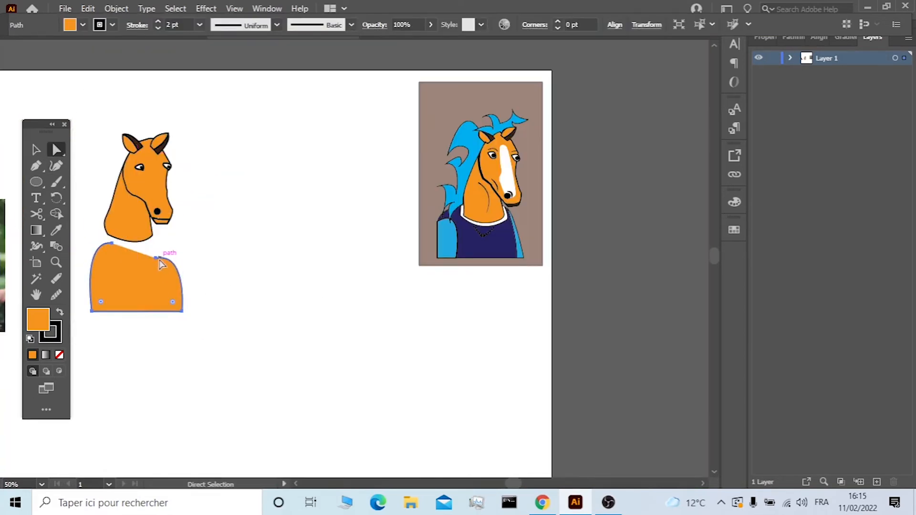
left_click(157, 260)
left_click_drag(146, 281, 148, 251)
left_click(246, 248)
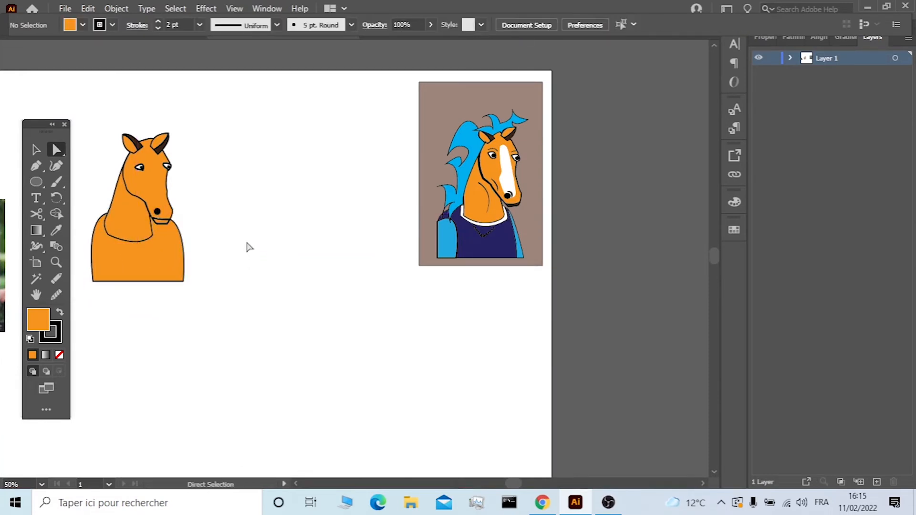
Draw an orange arm with a rounded top along the torso's left edge using the Pen tool.
left_click(36, 166)
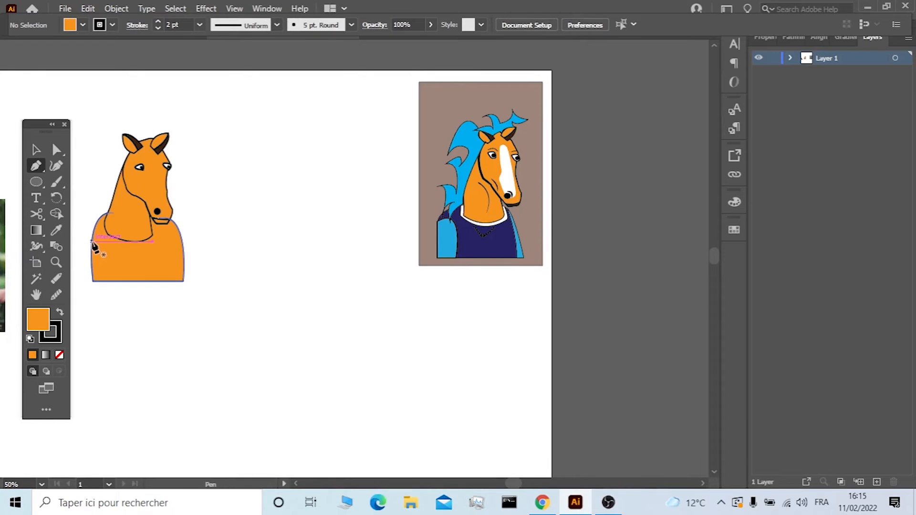
left_click(91, 241)
left_click_drag(109, 283, 96, 343)
left_click(36, 149)
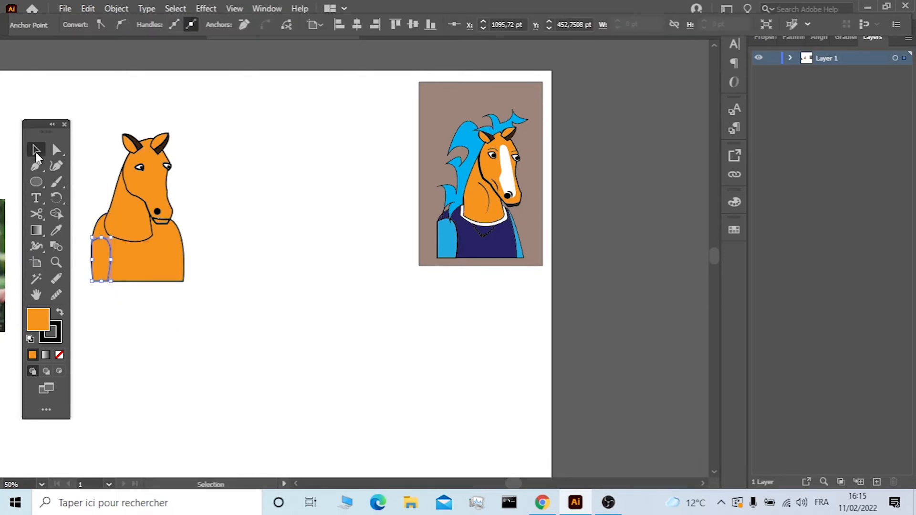
left_click(176, 325)
Draw an orange second arm with the Pen tool, curving outward from the torso's right base corner up to the muzzle.
key("p")
left_click_drag(184, 281, 194, 282)
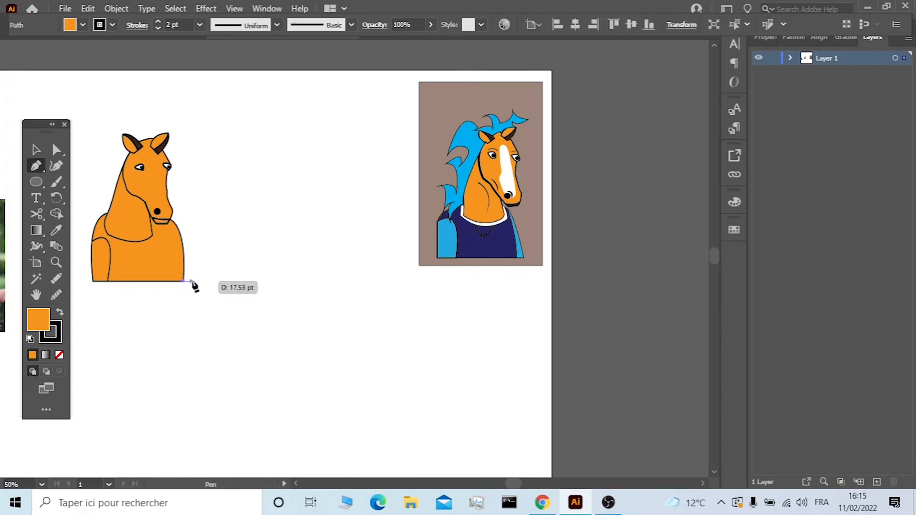
left_click_drag(170, 219, 135, 232)
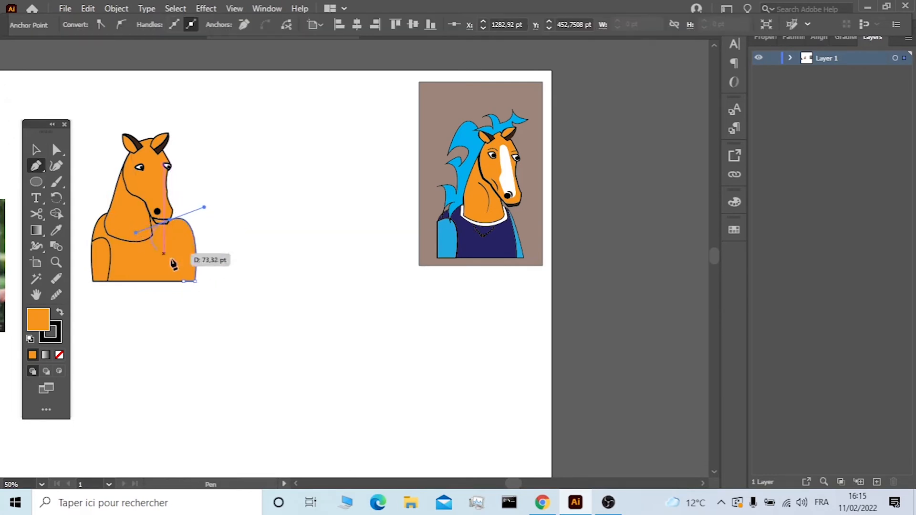
left_click(36, 149)
Select the whole horse and fill both arm regions with yellow using the Shape Builder.
left_click_drag(243, 139, 141, 292)
left_click(307, 316)
left_click(122, 206)
left_click(56, 213)
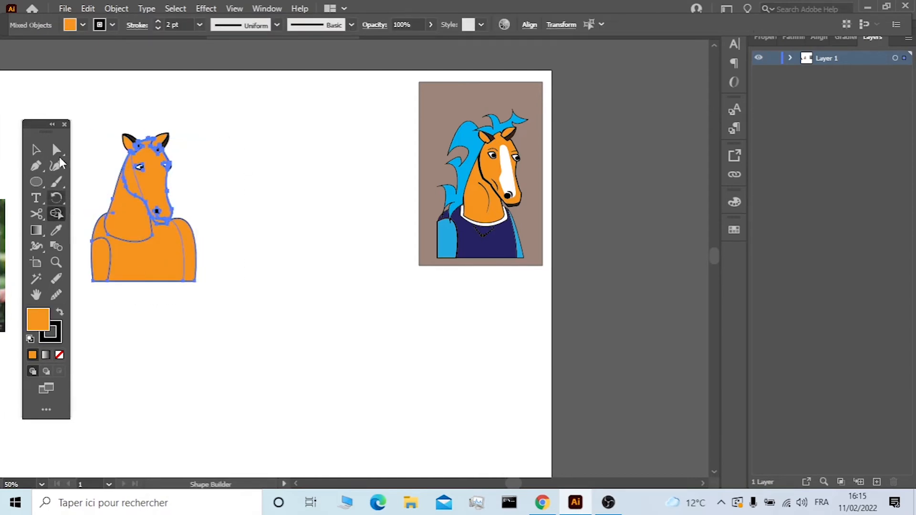
left_click(83, 26)
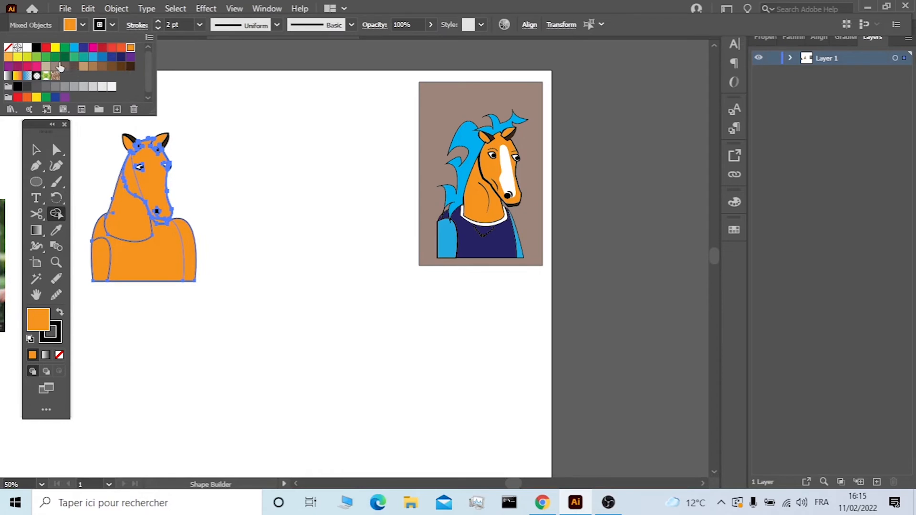
left_click(68, 27)
left_click(187, 257)
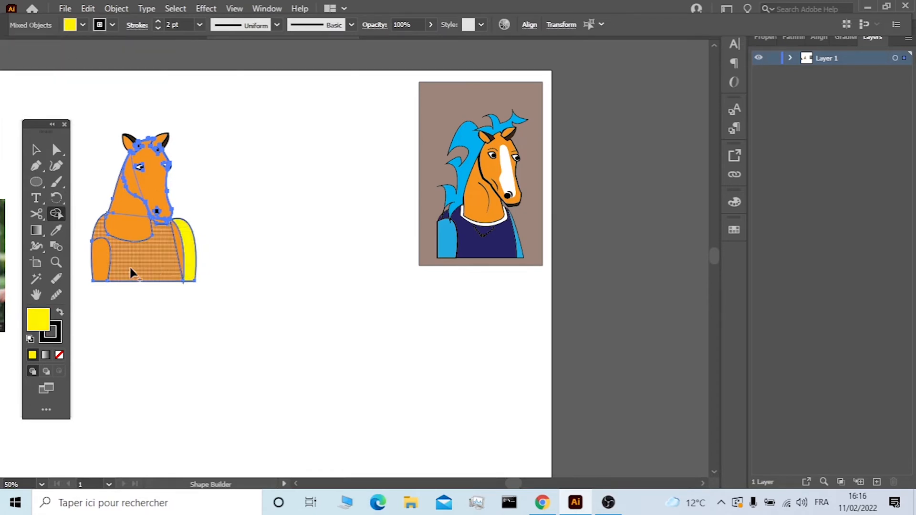
left_click(102, 266)
key("v")
left_click(253, 243)
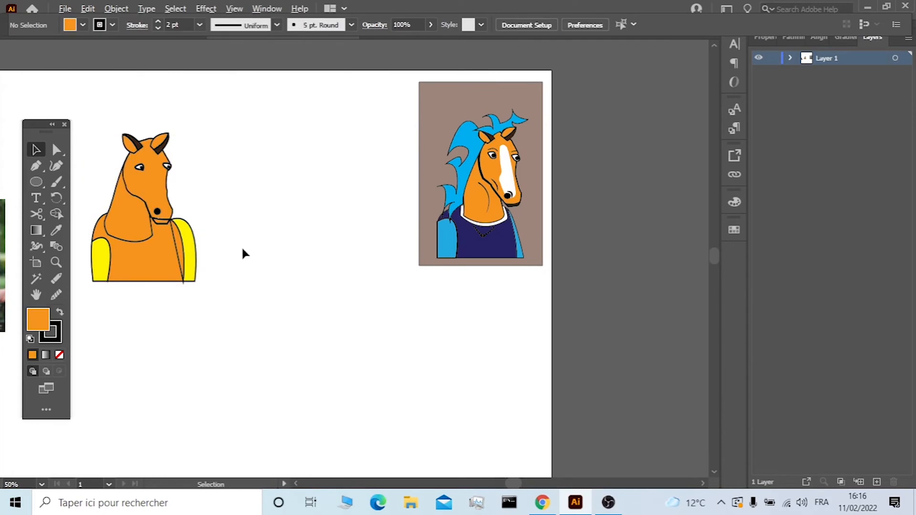
Fill the lower jaw below the mouth line with dark brown using the Shape Builder.
scroll(243, 249, "down", 2)
scroll(177, 234, "up", 1)
scroll(232, 261, "up", 1)
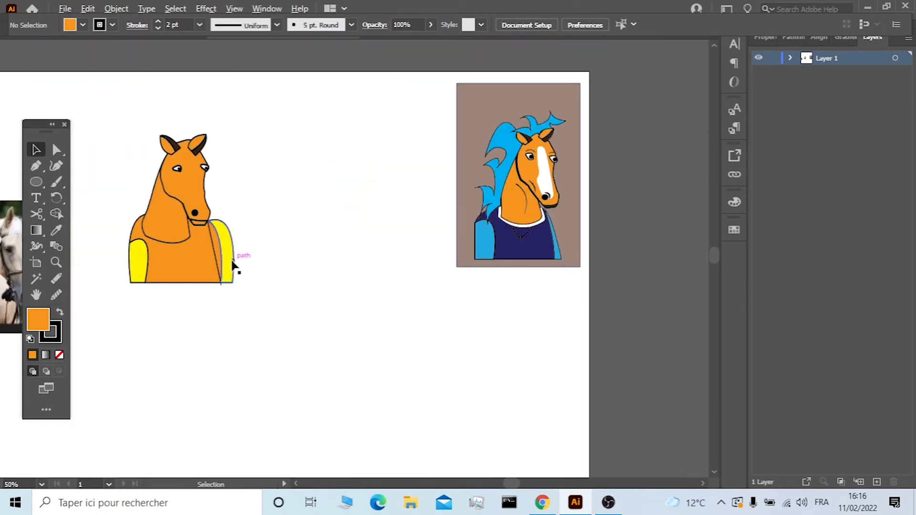
scroll(232, 267, "up", 1)
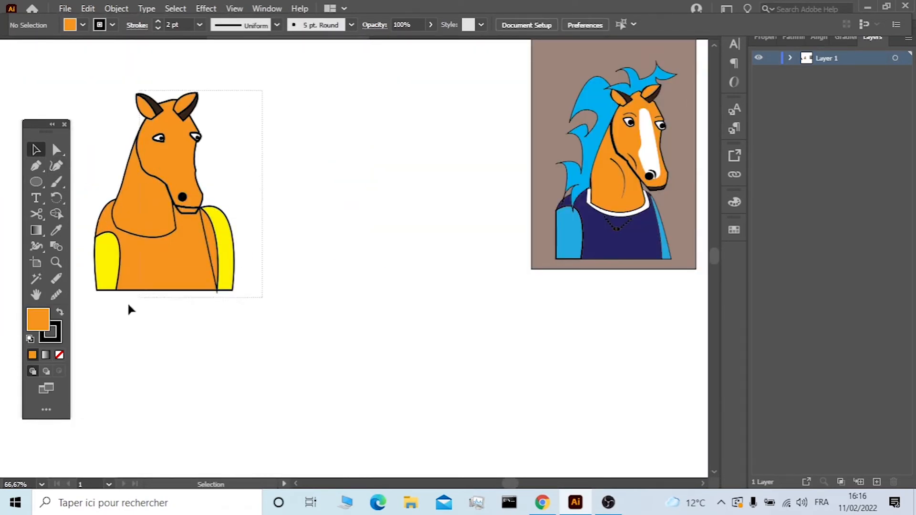
left_click_drag(139, 300, 138, 300)
left_click(57, 214)
left_click(83, 24)
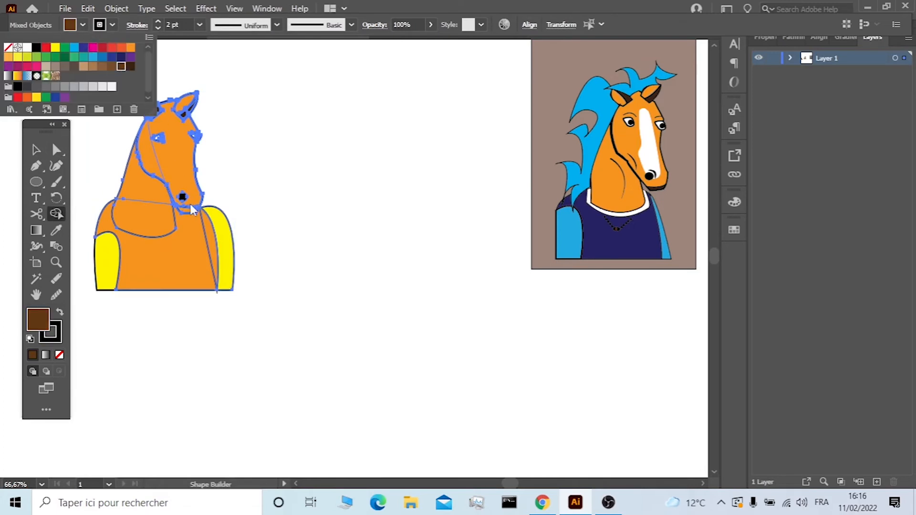
scroll(153, 205, "up", 3)
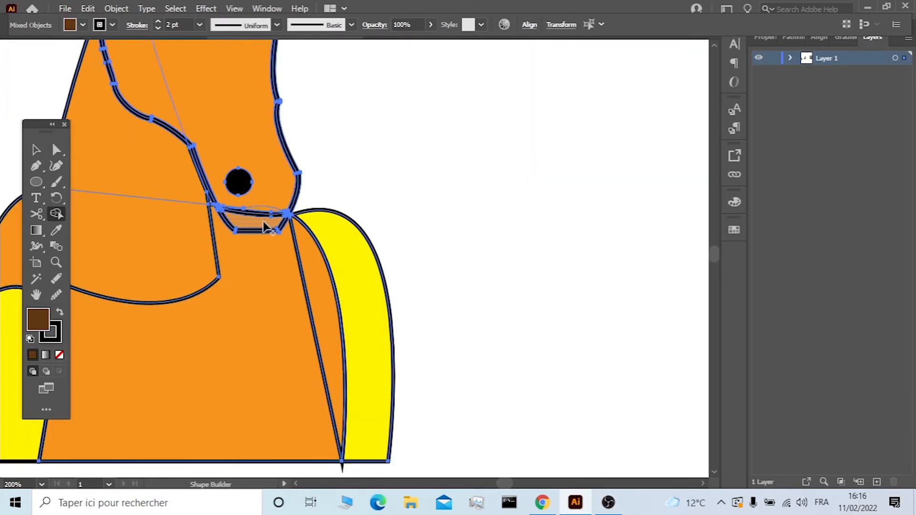
left_click(252, 224)
scroll(253, 224, "down", 3)
key("v")
key("ctrl+shift+a")
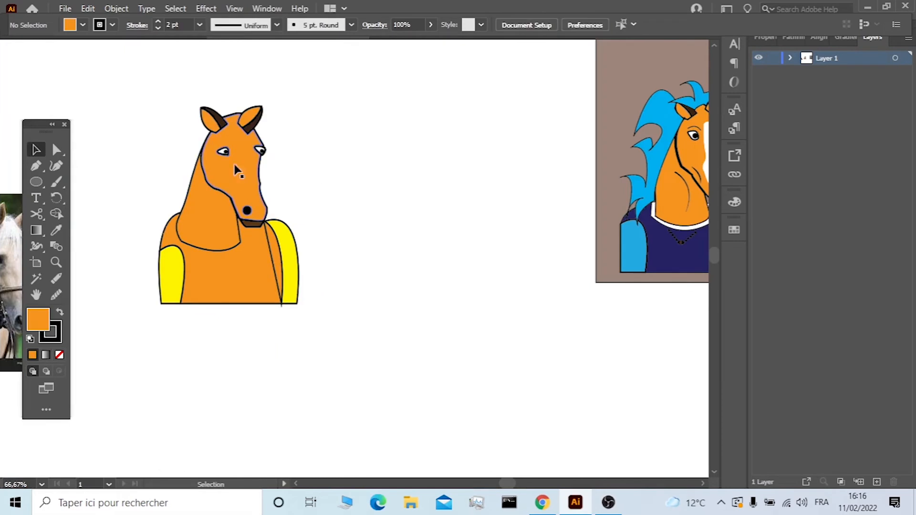
Draw a long, wavy-edged blaze between the eyes down to just above the nostril with the Pen tool.
left_click(36, 166)
scroll(243, 146, "right", 2)
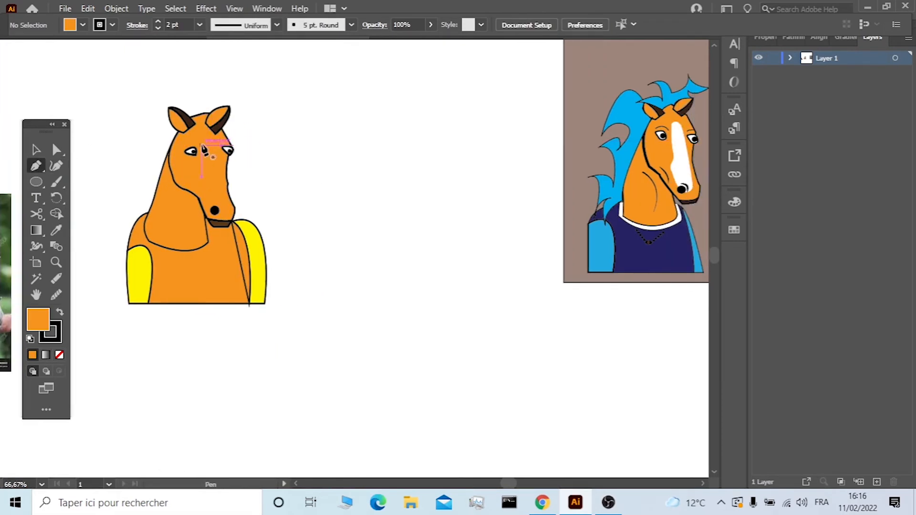
left_click_drag(204, 137, 210, 137)
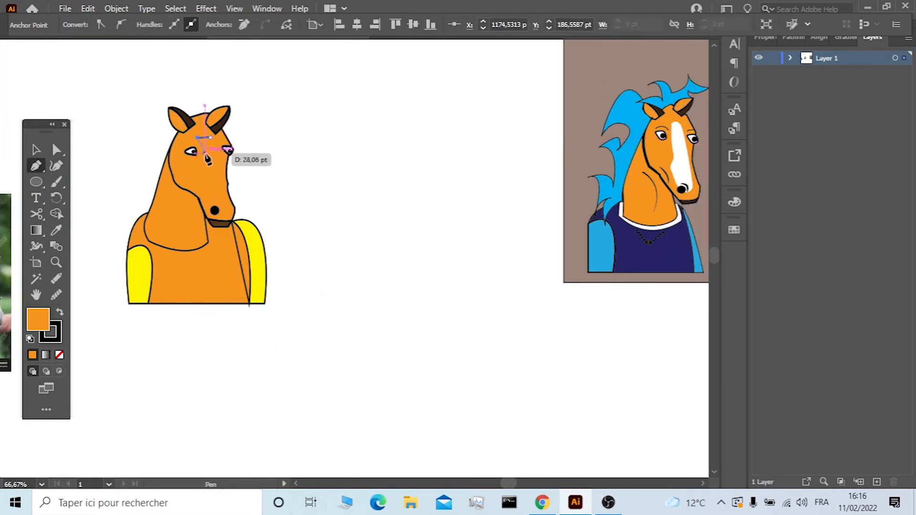
left_click_drag(206, 177, 201, 181)
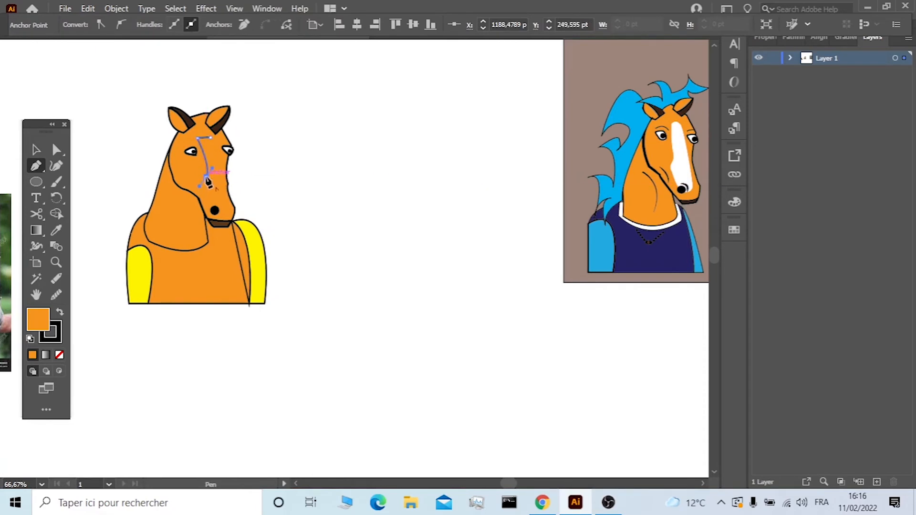
left_click(207, 200)
left_click(219, 198)
left_click(215, 138)
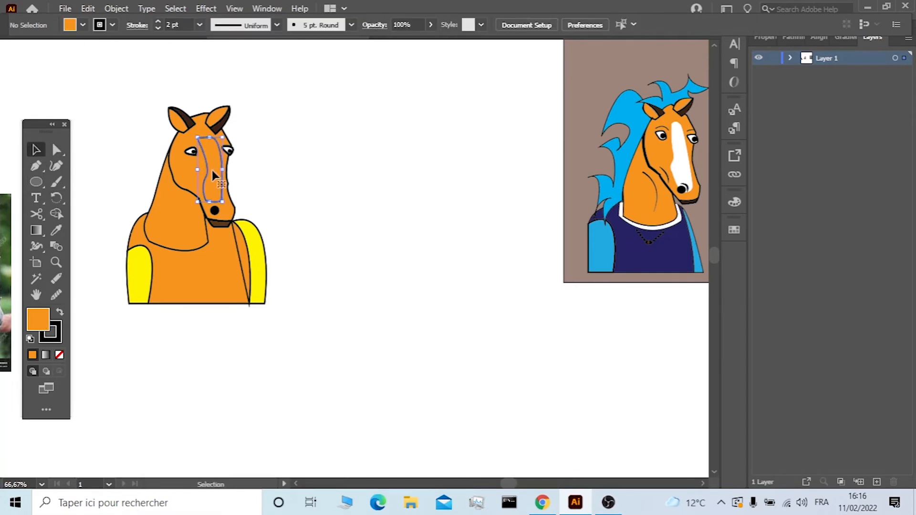
Fill the blaze on the face with white.
left_click(82, 27)
left_click(27, 48)
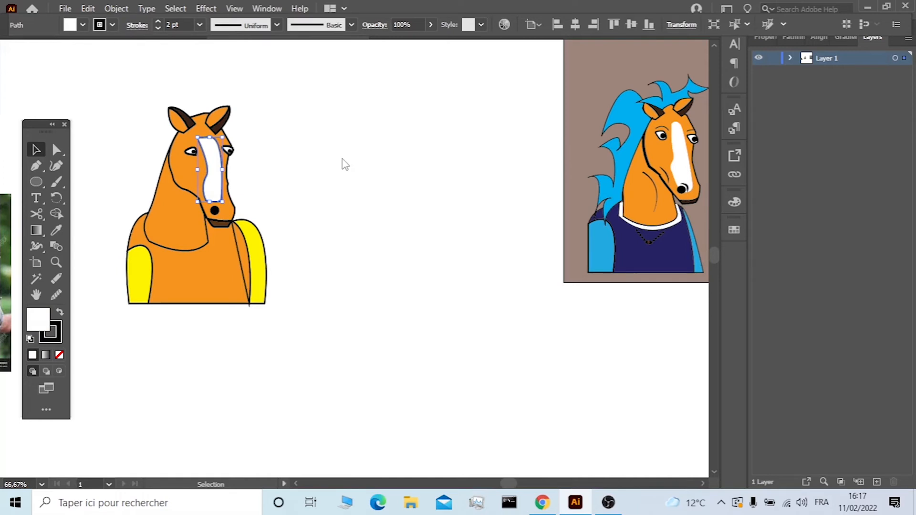
left_click(302, 173)
Round the blaze's upper and lower corners by about 7.6 pt.
left_click(57, 150)
scroll(203, 154, "up", 3)
left_click(188, 103)
left_click_drag(196, 112, 206, 120)
left_click_drag(224, 203, 217, 192)
scroll(250, 190, "down", 2)
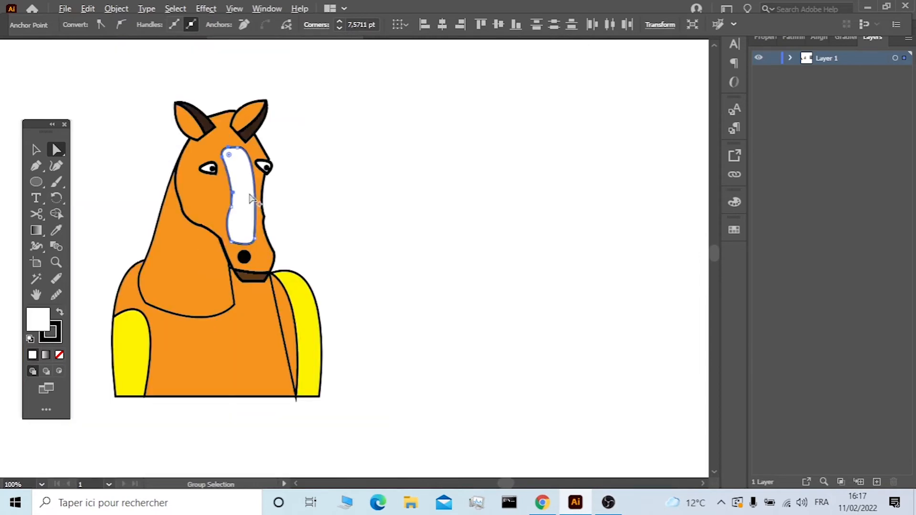
left_click(331, 211)
Narrow the top of the blaze by moving its upper anchor inward, leaving a straight slanted edge on that side.
scroll(333, 222, "down", 2)
scroll(372, 209, "down", 2)
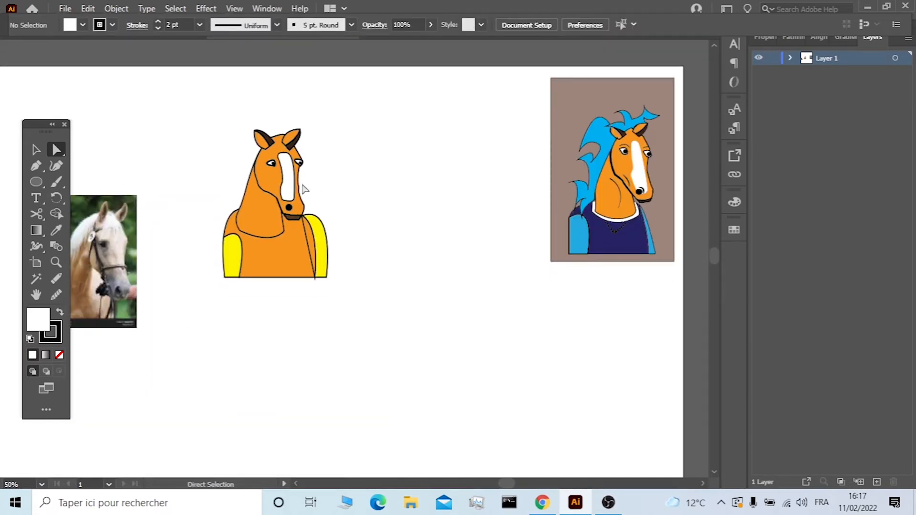
scroll(308, 200, "up", 2)
left_click(300, 149)
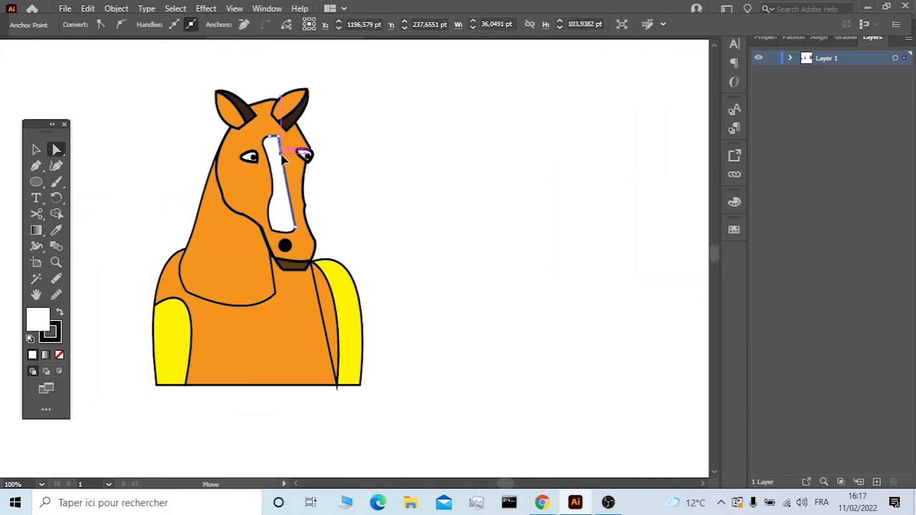
left_click(380, 180)
Pull in the top curve of the yellow arm on the torso's right side to slope its shoulder.
scroll(384, 181, "down", 2)
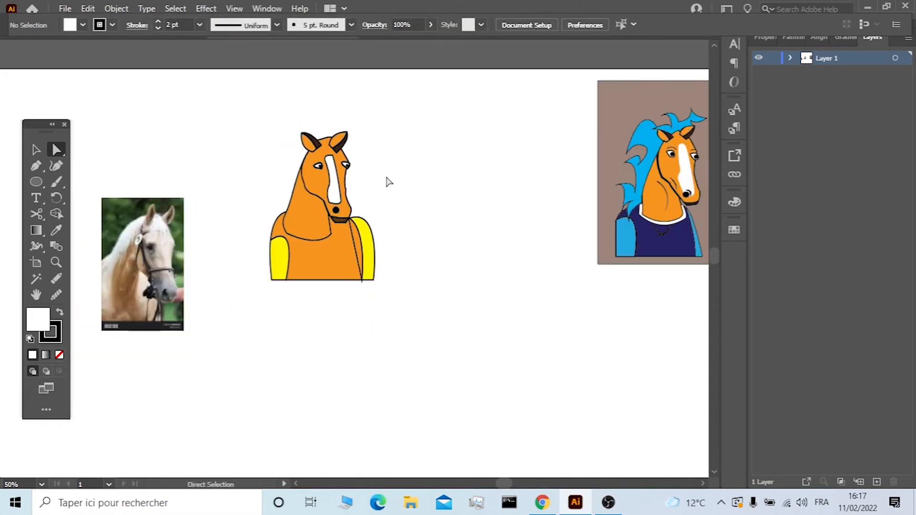
mouse_move(370, 225)
left_mouse_down()
mouse_move(380, 211)
mouse_move(375, 223)
left_mouse_up()
left_click(401, 202)
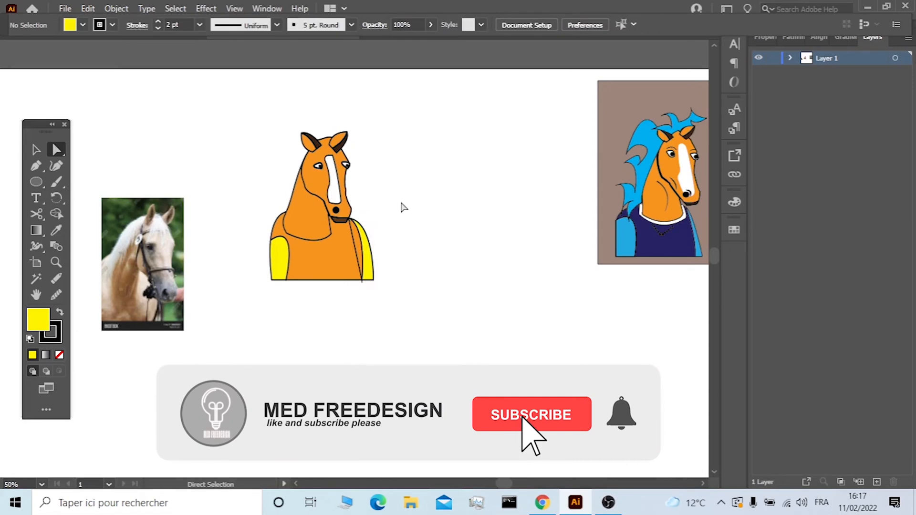
Delete the stray orange sliver between the torso and the right yellow arm.
left_click(356, 249)
left_click(37, 150)
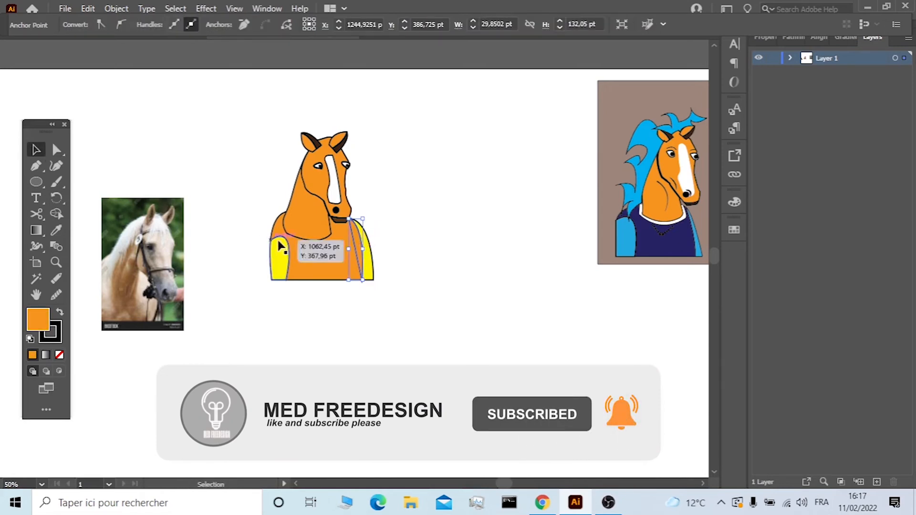
left_click_drag(360, 252, 456, 266)
key("Delete")
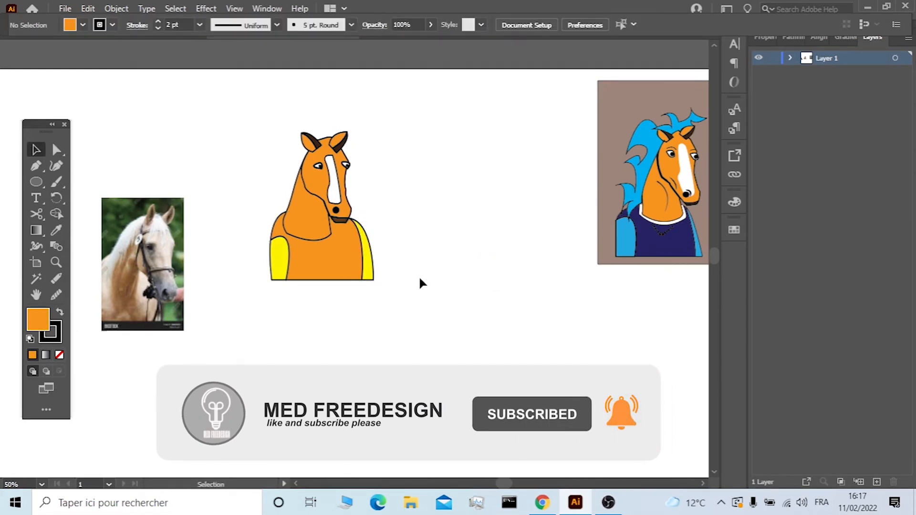
Move the head and neck up off the torso and set the black nostril aside on the empty canvas.
left_click_drag(299, 183, 307, 150)
left_click(392, 241)
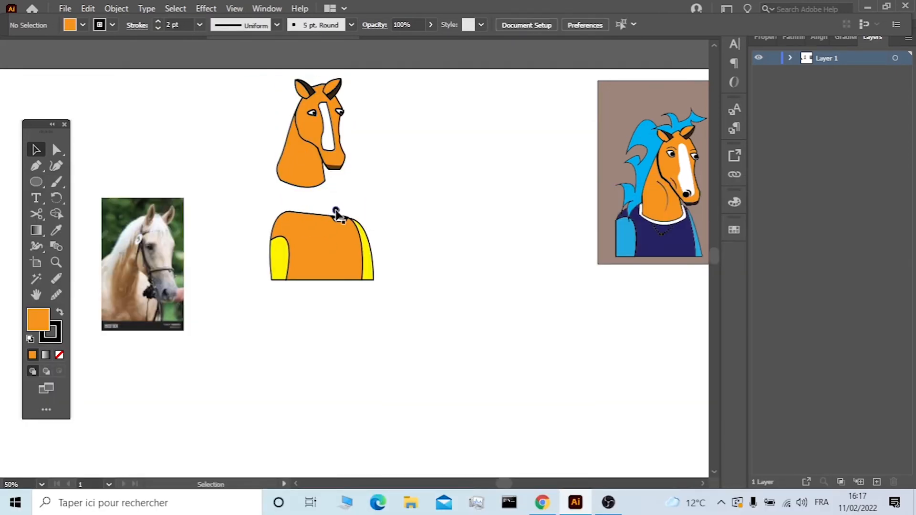
left_click_drag(335, 210, 428, 181)
Select the torso with both arms and reduce its width from the right side.
scroll(308, 204, "up", 3)
left_click(581, 229)
left_click_drag(580, 229, 412, 258)
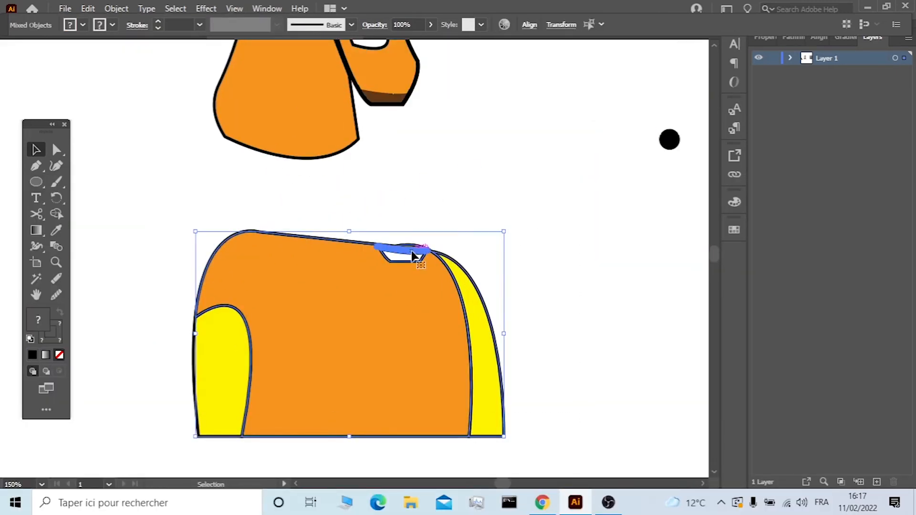
left_click_drag(508, 336, 465, 339)
left_click(527, 315)
Move the narrowed torso and arms back up beneath the neck.
left_click_drag(527, 351, 411, 244)
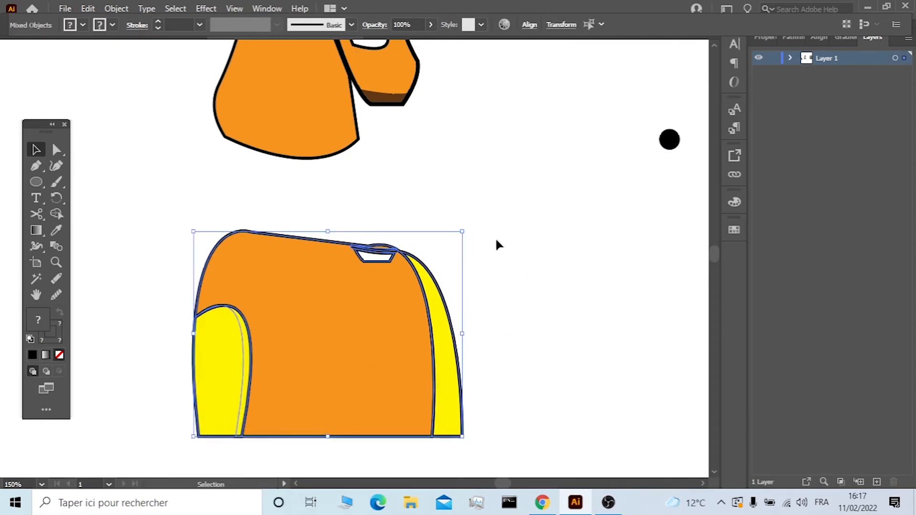
left_click_drag(347, 337, 310, 196)
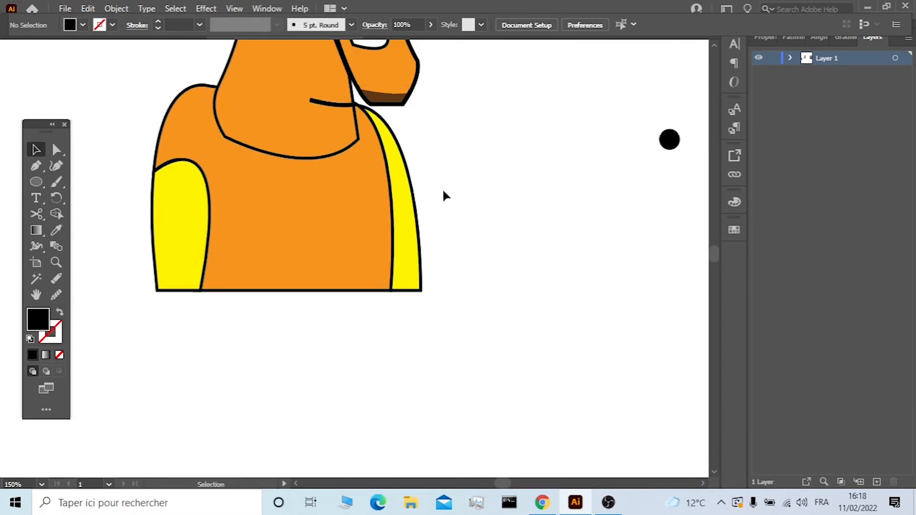
left_click(468, 194)
Move the black nostril back onto the muzzle below the blaze.
scroll(468, 191, "down", 1)
scroll(466, 214, "up", 3)
left_click_drag(603, 288, 401, 240)
left_click(503, 293)
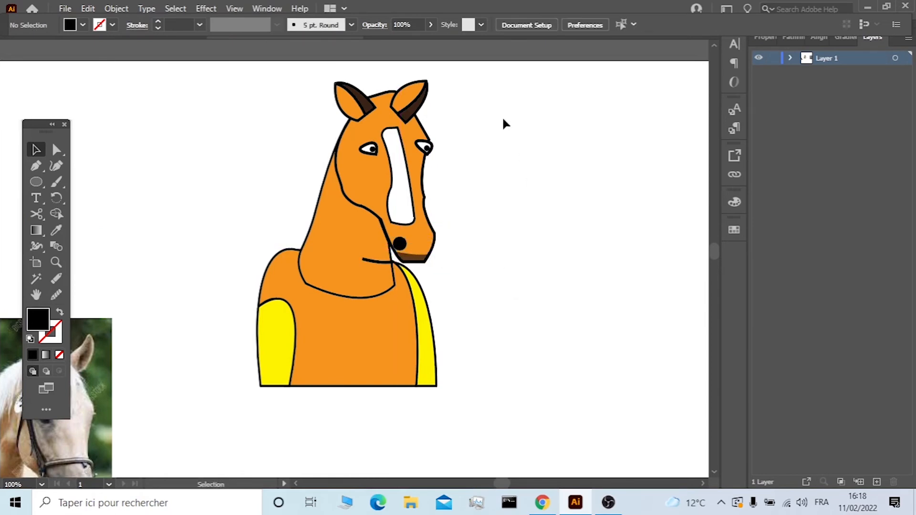
Select all artwork and merge the neck regions around the stray dark line with Shape Builder using an orange fill.
key("ctrl+a")
left_click(56, 213)
left_click(83, 25)
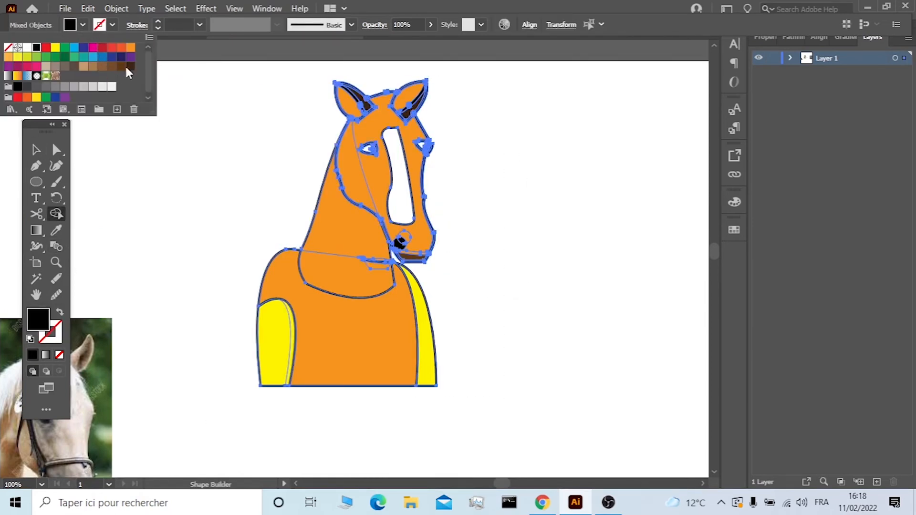
left_click(347, 240)
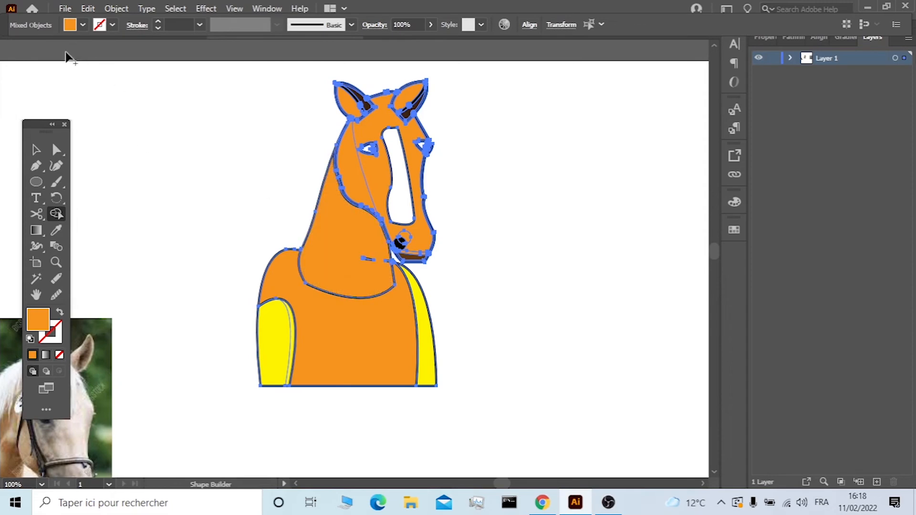
left_click(36, 151)
left_click(477, 188)
scroll(477, 188, "down", 1)
scroll(484, 227, "right", 5)
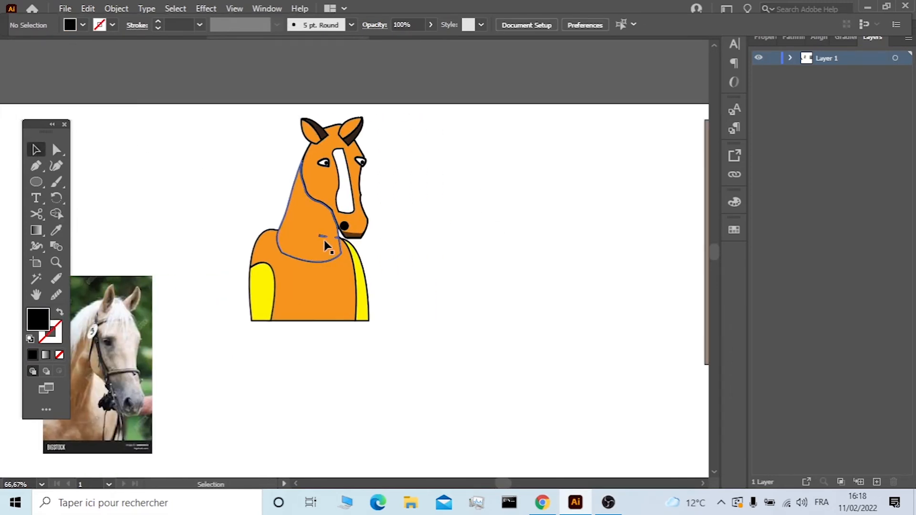
Reselect all artwork and merge the remaining stray line segment into the orange neck with Shape Builder.
key("ctrl+a")
left_click(56, 214)
left_click(83, 24)
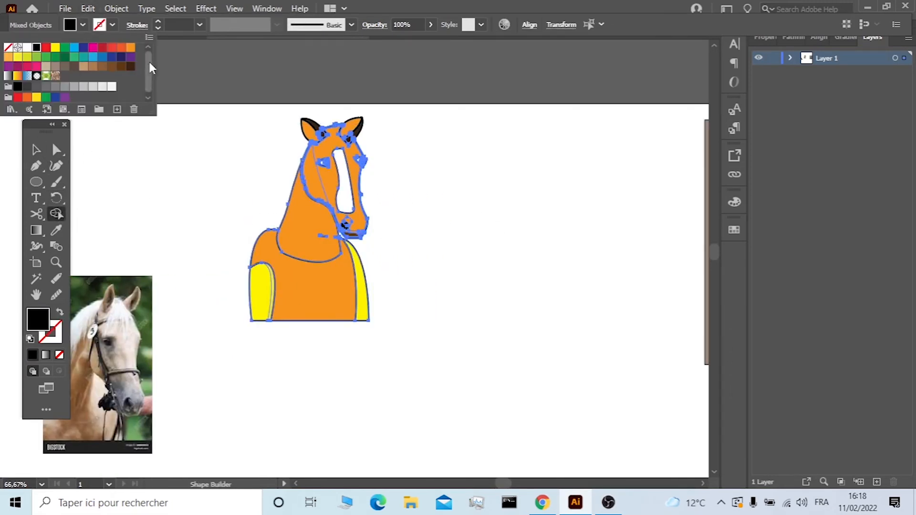
left_click(131, 48)
left_click(283, 209)
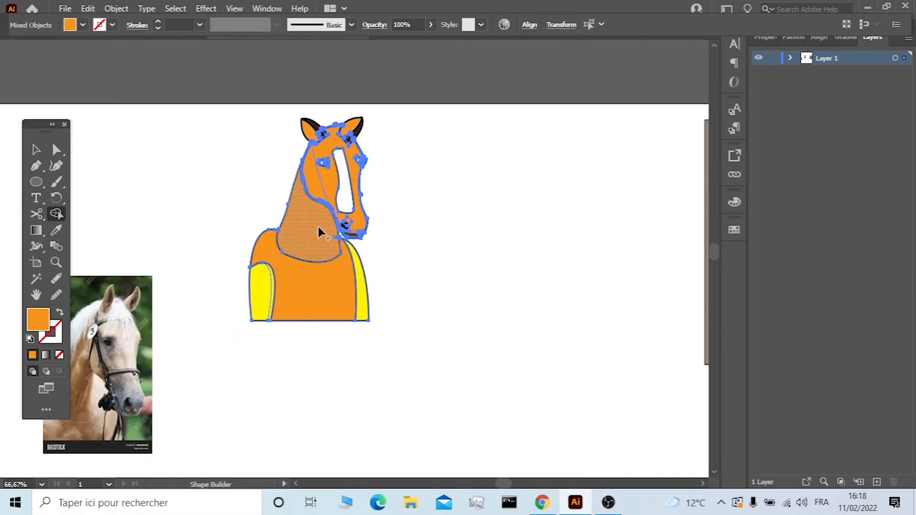
left_click(38, 150)
left_click(370, 205)
scroll(382, 221, "down", 1)
scroll(372, 226, "right", 2)
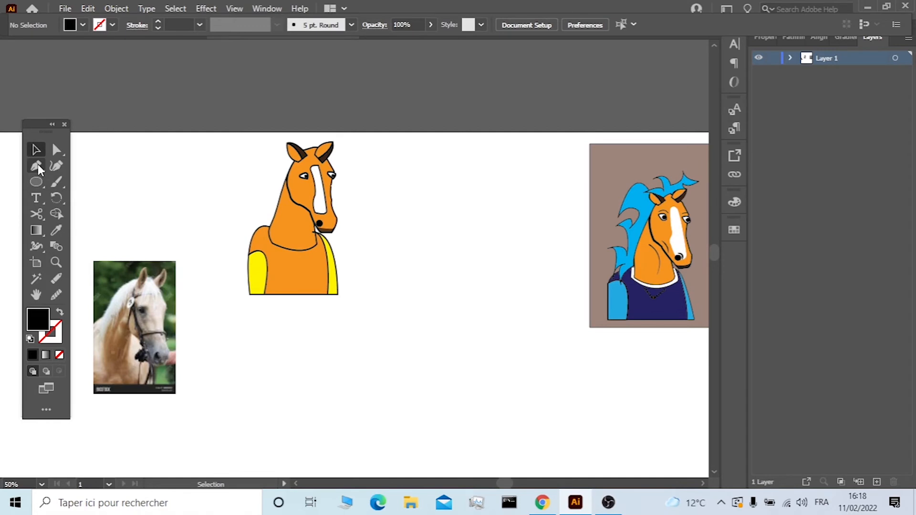
Draw a small unfilled hook-shaped curve with the Pen tool on the empty canvas beside the muzzle.
key("shift+x")
scroll(317, 234, "up", 2)
scroll(323, 212, "up", 2)
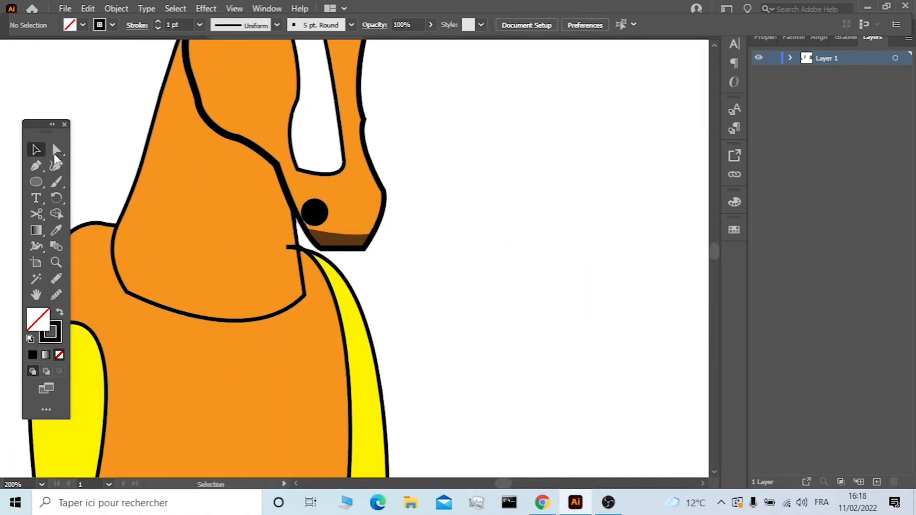
left_click(333, 198)
left_click(396, 199)
key("p")
left_click(466, 165)
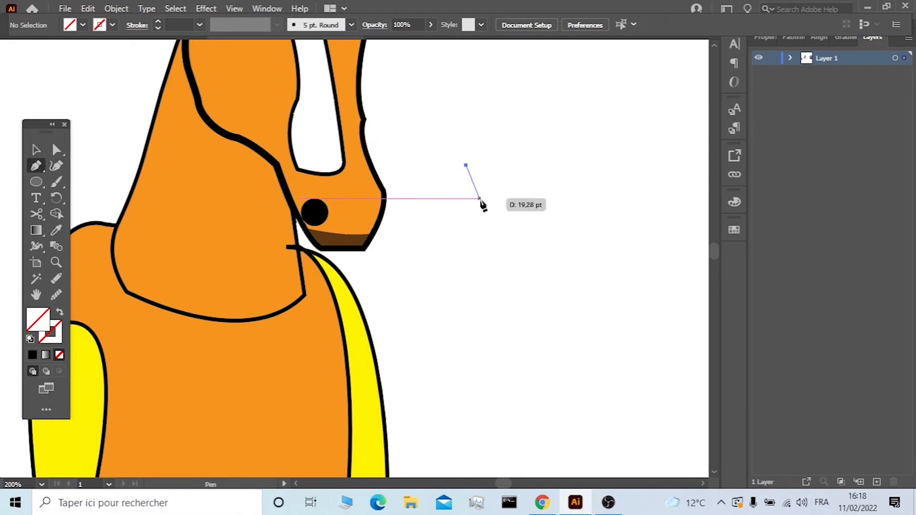
left_click_drag(477, 186, 471, 190)
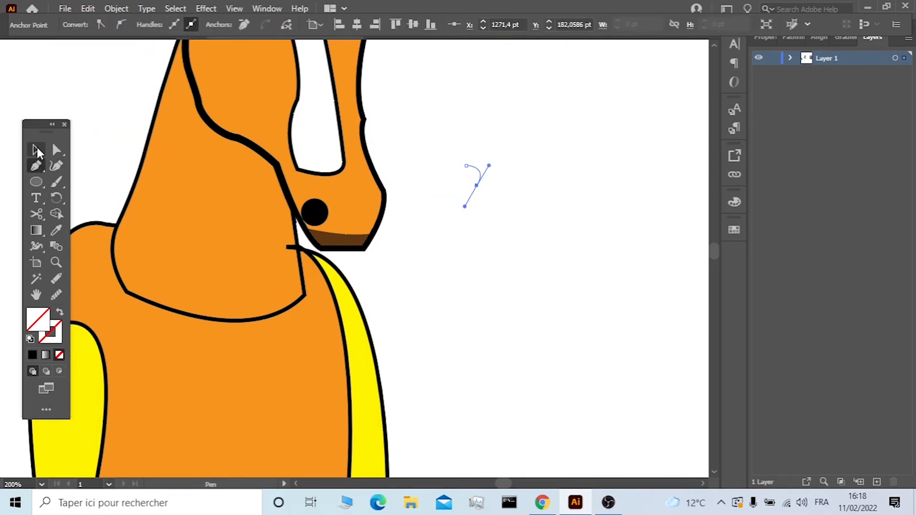
Give the small curve a 2 pt black stroke with an elliptical tapered width profile and place it beside the nostril.
left_click(36, 151)
left_click(483, 183)
left_click(481, 180)
left_click(159, 22)
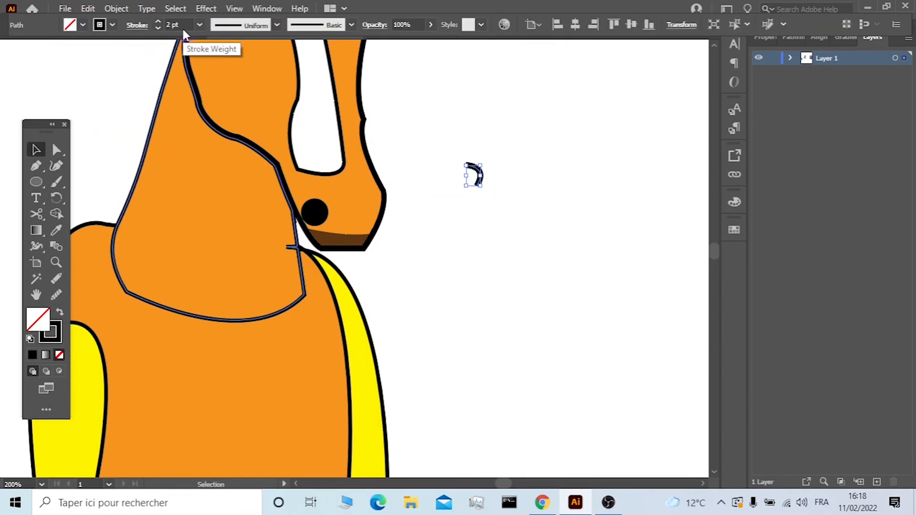
left_click(277, 25)
left_click(266, 85)
left_click_drag(475, 170, 333, 199)
left_click(97, 88)
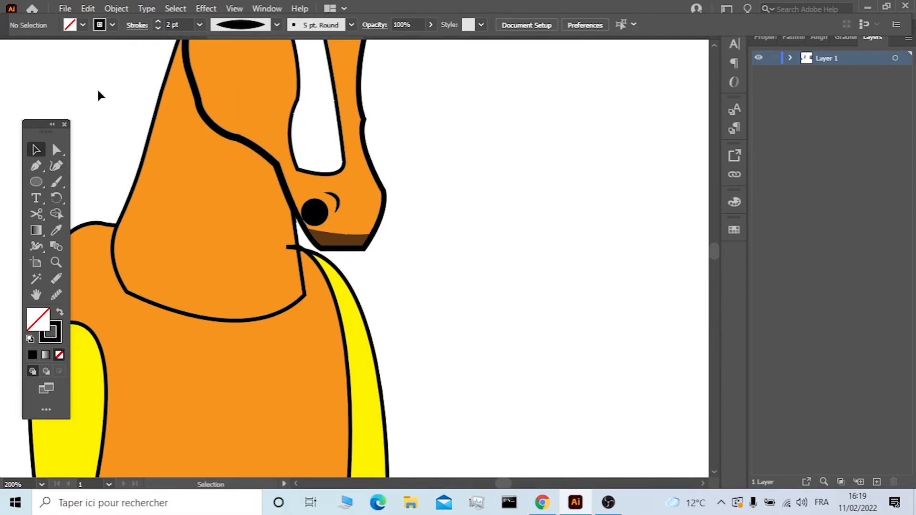
Draw a curved cheek line about 55 pt across below the left eye and apply the elliptical tapered width profile.
scroll(125, 165, "up", 3)
left_click(36, 166)
left_click(212, 116)
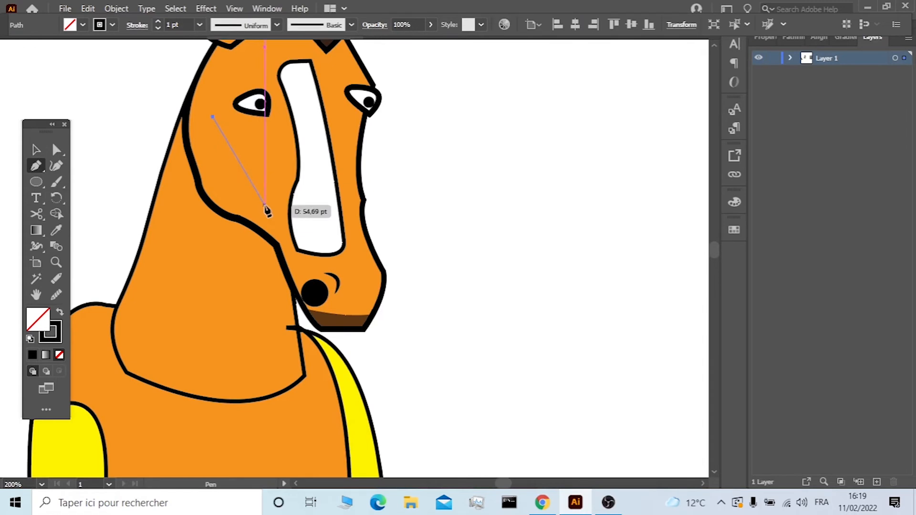
left_click_drag(314, 258, 336, 236)
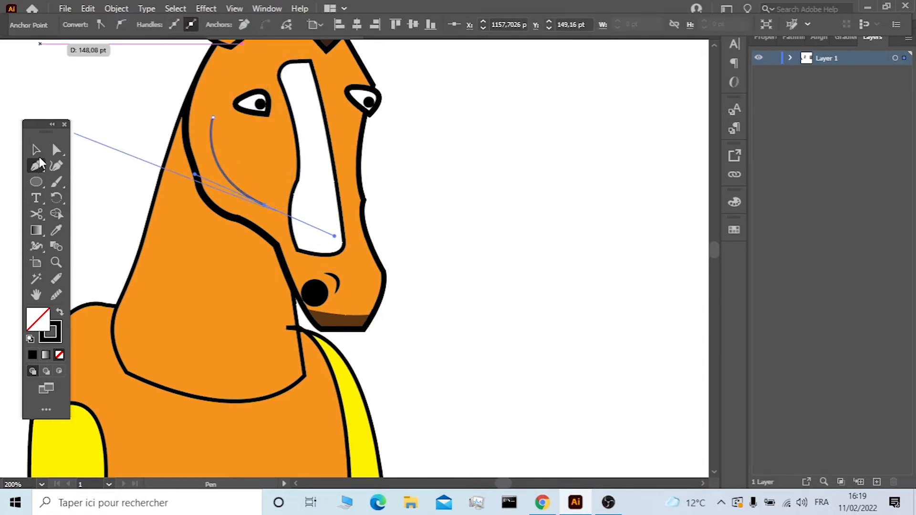
left_click(36, 150)
left_click(119, 138)
left_click(233, 172)
left_click(276, 25)
left_click(239, 66)
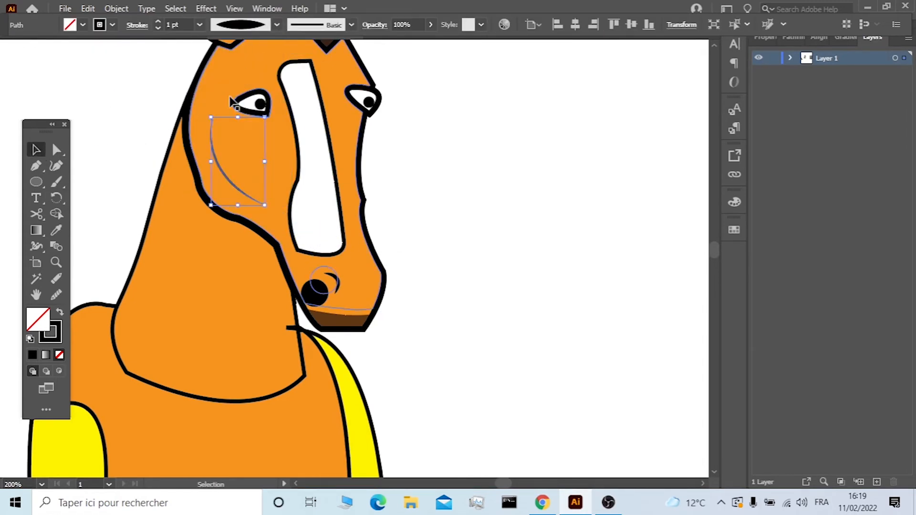
left_click(109, 147)
Draw small arched brow strokes beside the head, taper them with the elliptical width profile, and place one above each eye.
left_click(35, 166)
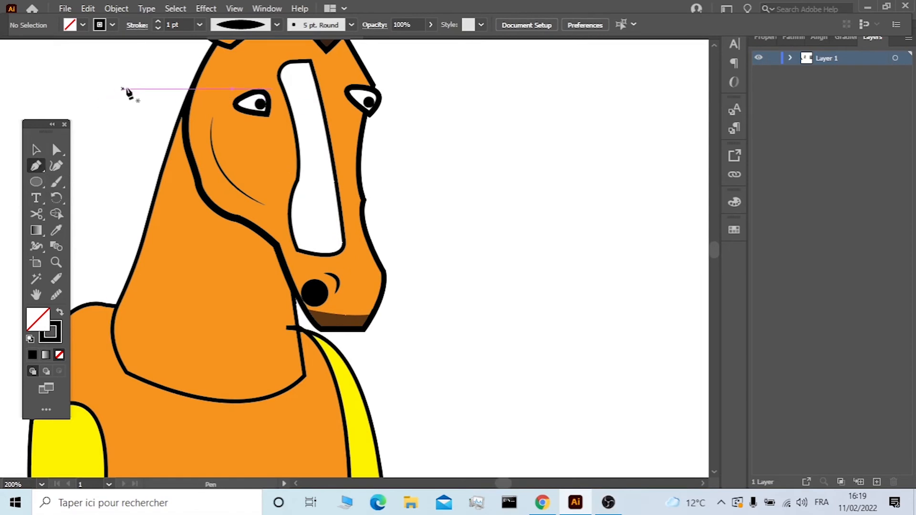
left_click_drag(100, 87, 129, 86)
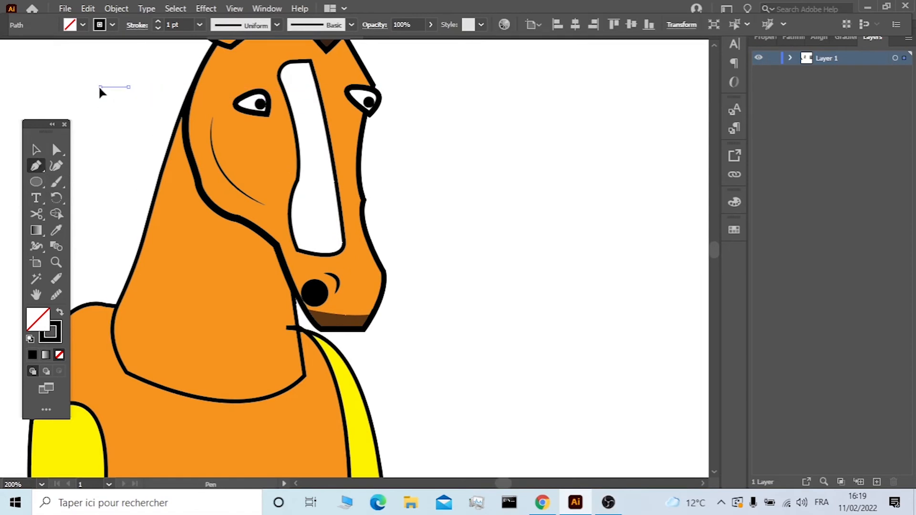
key("Escape")
left_click(147, 77)
key("v")
mouse_move(153, 98)
left_mouse_down()
mouse_move(93, 58)
mouse_move(258, 76)
left_mouse_up()
left_click(277, 24)
left_click(246, 71)
left_click(120, 123)
left_click_drag(162, 70, 360, 73)
Draw a long curved line beside the neck and give it the wedge-shaped width profile.
left_click(37, 165)
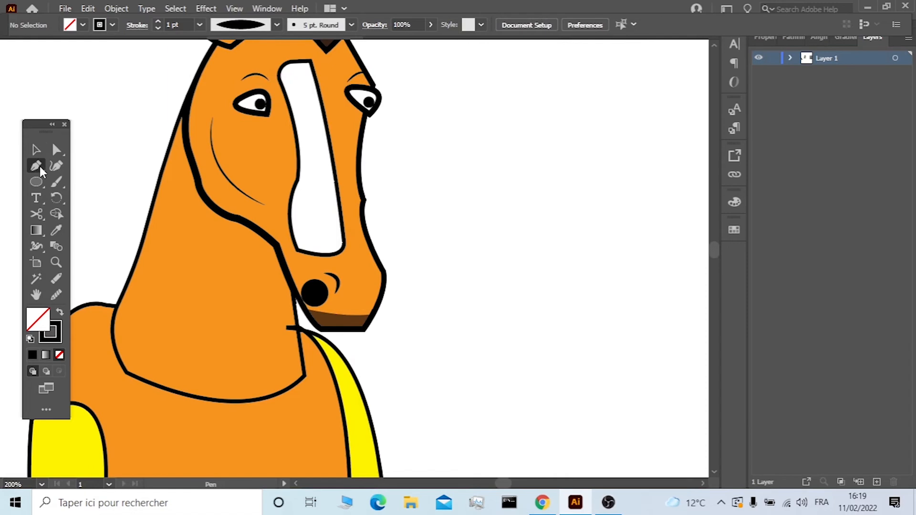
left_click(136, 73)
left_click_drag(134, 213, 97, 252)
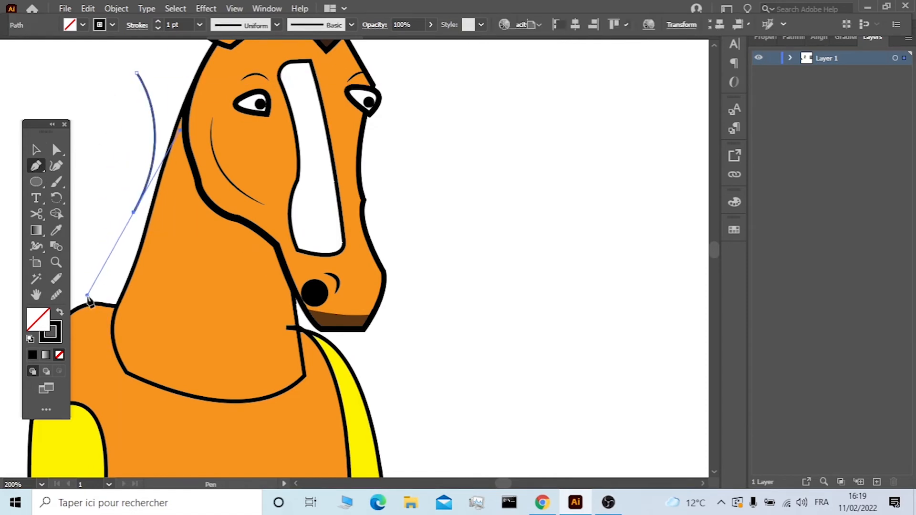
key("v")
left_click(150, 108)
left_click(278, 23)
left_click(238, 128)
Move the tapered curve onto the neck below the jaw and rotate it slightly to follow the neck.
left_click(134, 111)
left_click_drag(153, 114, 233, 261)
left_click_drag(223, 375, 249, 382)
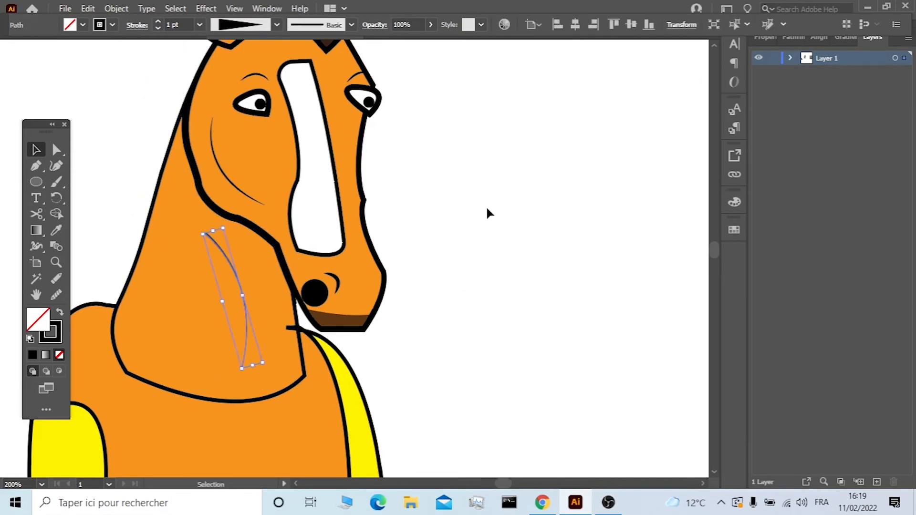
left_click(466, 207)
Select the whole horse drawing and move it lower on the artboard to leave room above the head.
scroll(467, 207, "down", 3)
scroll(466, 263, "right", 4)
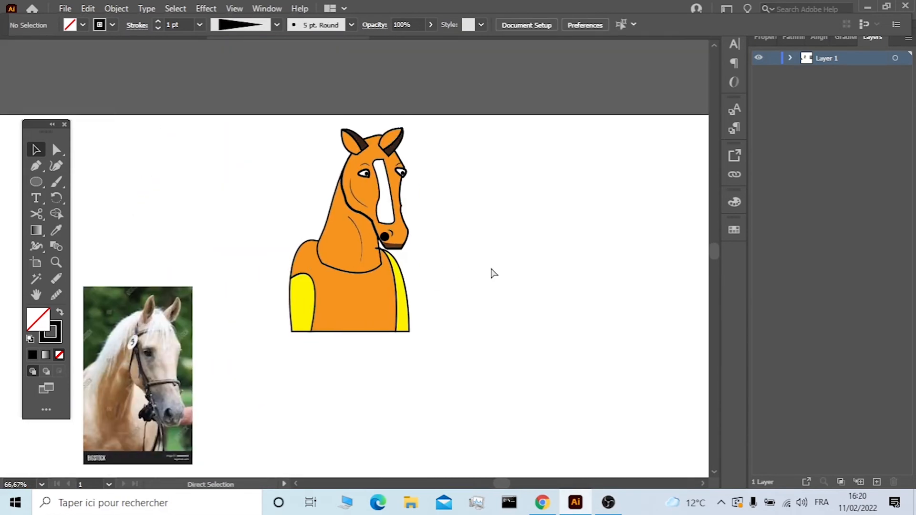
left_click_drag(260, 288, 292, 366)
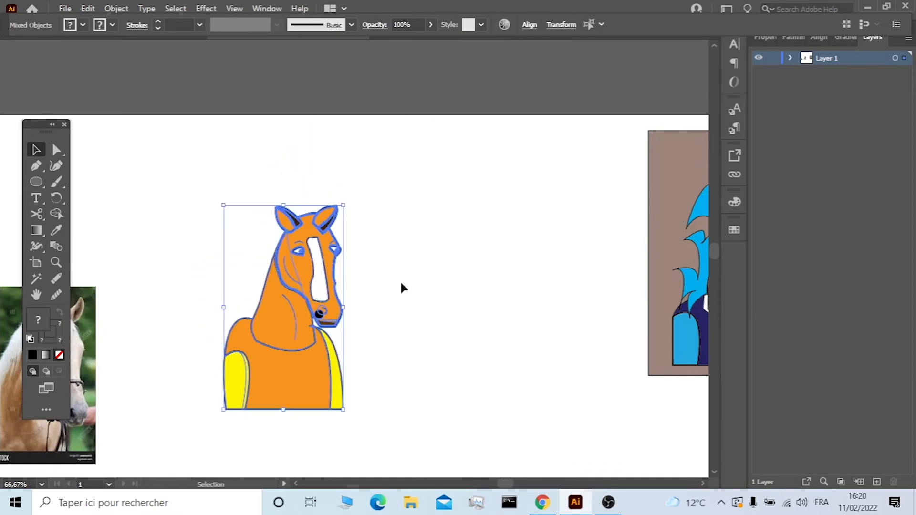
left_click(89, 150)
Start a hair tuft outline with the Pen tool above the ears, shaping its lower edge and left strand.
left_click(37, 166)
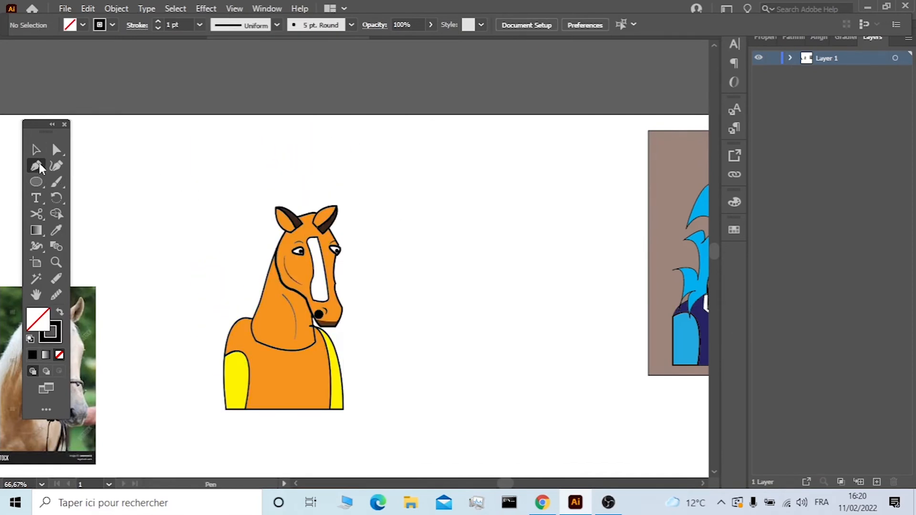
scroll(344, 198, "up", 2)
left_click(341, 202)
left_click_drag(291, 217, 275, 244)
left_click(251, 224)
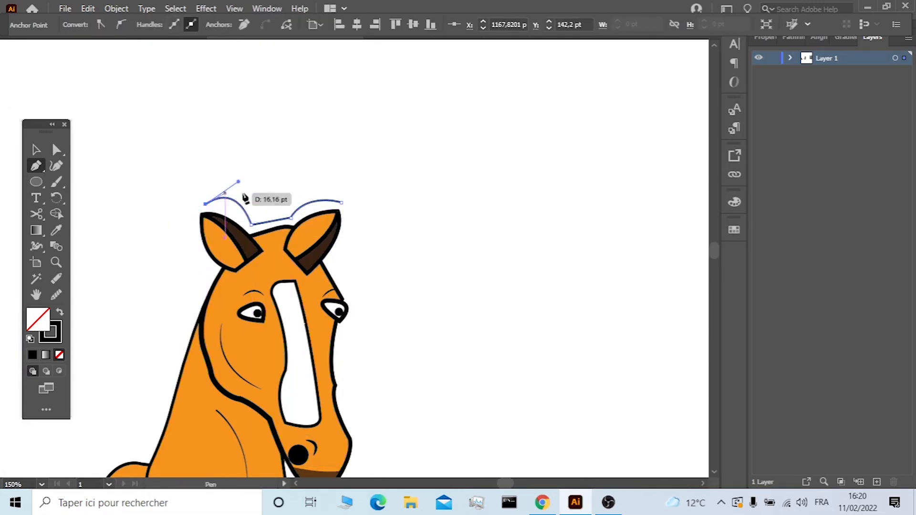
left_click_drag(271, 197, 277, 243)
left_click(272, 197)
Add the curved upright strand and the pointed right strands to the hair tuft and close its outline.
left_click_drag(252, 130, 215, 147)
left_click(251, 129)
left_click_drag(291, 188, 266, 262)
left_click_drag(364, 153, 398, 173)
left_click(364, 154)
left_click_drag(318, 180, 286, 187)
left_click(318, 181)
left_click_drag(341, 203, 331, 225)
left_click(37, 151)
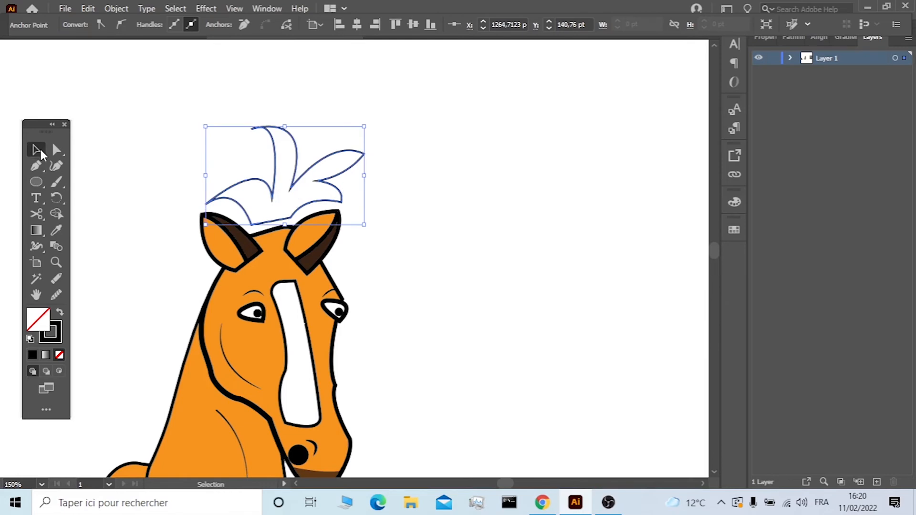
Fill the hair tuft with light blue and no stroke, and move it down onto the head between the ears.
key("shift+x")
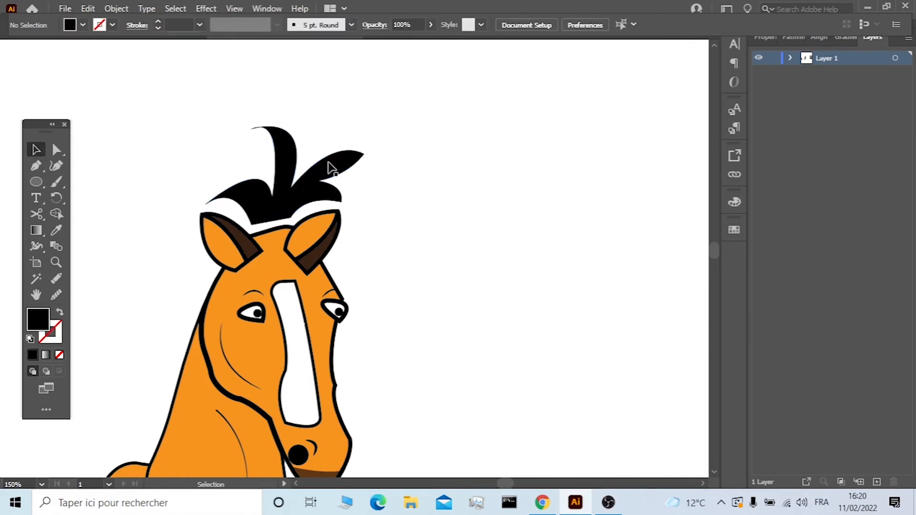
left_click(82, 25)
left_click(75, 49)
mouse_move(269, 202)
left_mouse_down()
mouse_move(276, 202)
mouse_move(274, 219)
left_mouse_up()
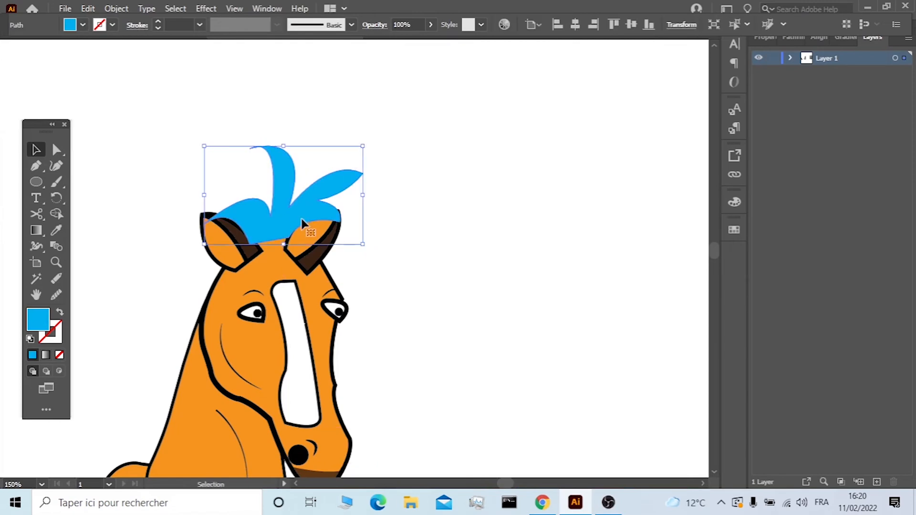
Send the blue hair tuft behind the head and ears.
right_click(294, 214)
mouse_move(334, 420)
left_click(491, 449)
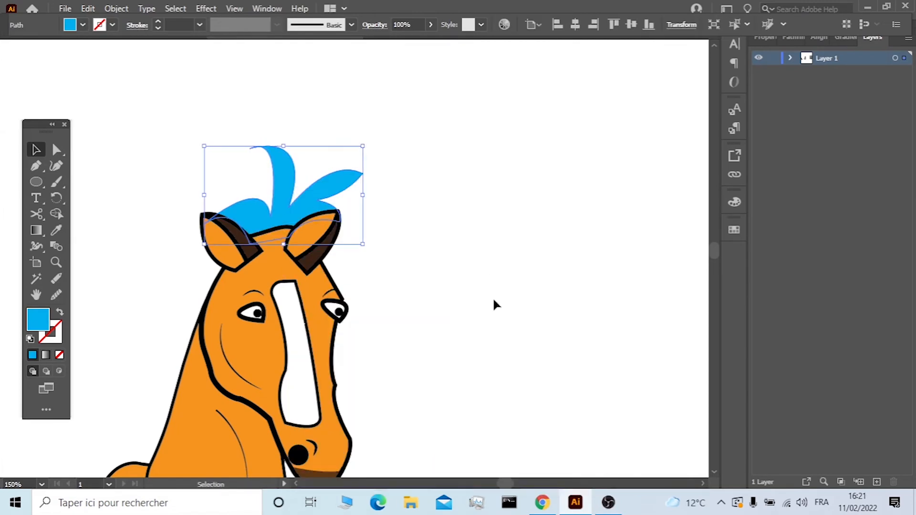
left_click(416, 165)
Start a light blue mane shape behind the left ear, running down the neck to a pointed lower tip.
scroll(417, 165, "down", 1)
scroll(418, 205, "down", 3)
left_click(36, 166)
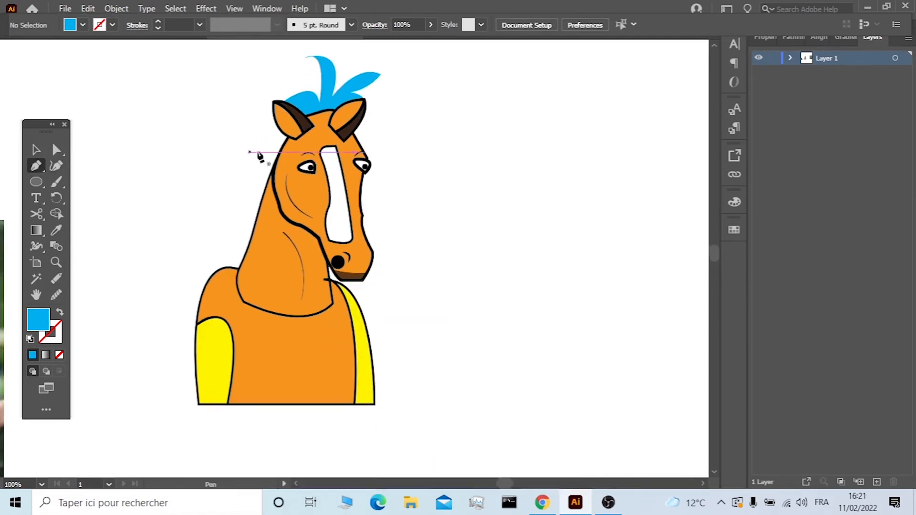
left_click_drag(237, 253, 192, 295)
left_click(237, 252)
left_click(202, 269)
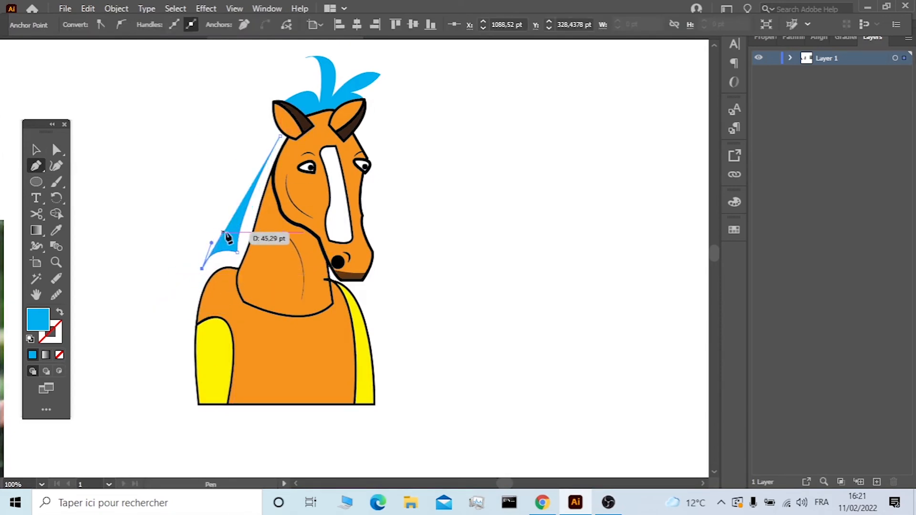
Extend the mane outline with a curled strand pointing away from the lower neck.
left_click_drag(170, 217, 156, 261)
left_click(170, 218)
left_click_drag(206, 202, 207, 202)
left_click(193, 218)
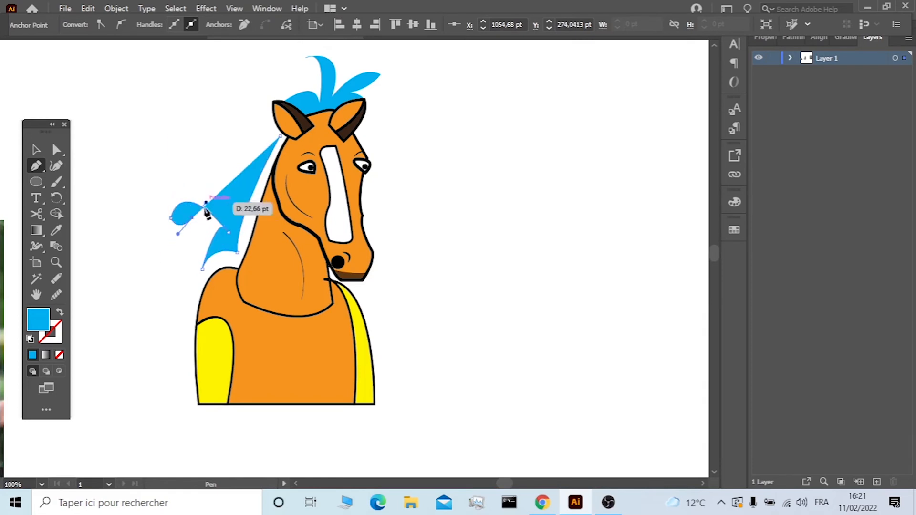
left_click_drag(161, 220, 160, 223)
left_click_drag(158, 188, 157, 188)
left_click(161, 220)
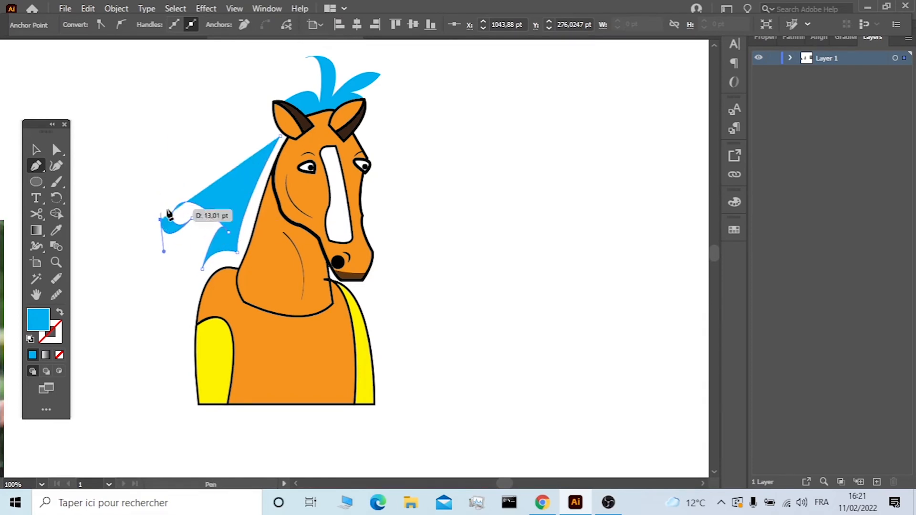
Add a pointed middle strand to the mane outline above the curled strand.
left_click_drag(222, 211, 228, 237)
left_click(214, 198)
left_click_drag(171, 175, 154, 207)
left_click_drag(230, 194, 226, 258)
key("ctrl+z")
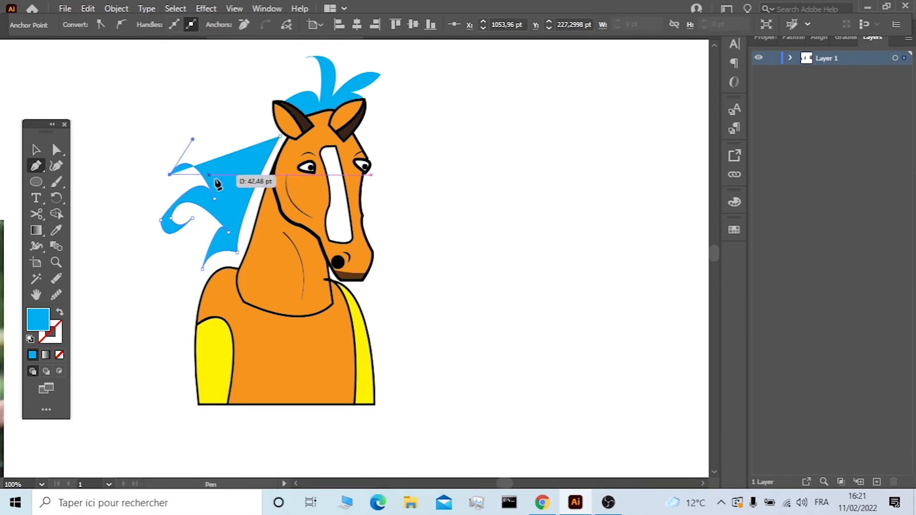
left_click_drag(223, 179, 226, 182)
Shape a small hooked strand and an inward notch in the mane above the middle strand.
left_click_drag(233, 145, 218, 119)
left_click(234, 146)
left_click_drag(214, 201, 214, 200)
left_click(237, 191)
left_click_drag(255, 168, 257, 143)
left_click(255, 168)
Add a large pointed upper strand to the mane, rising to a crest beside the left ear.
left_click_drag(196, 129, 213, 88)
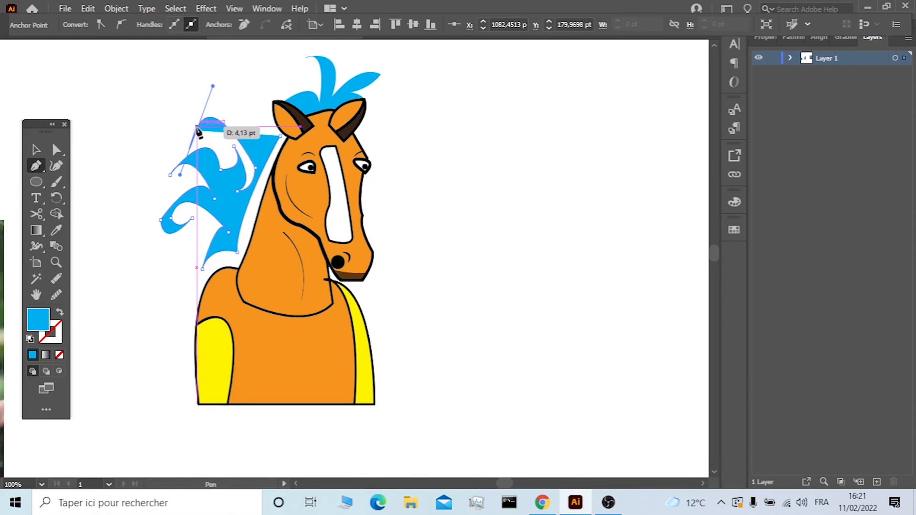
left_click(196, 128)
left_click_drag(253, 83, 254, 84)
left_click_drag(257, 144, 257, 145)
left_click(254, 83)
Shape the mane's top edge above the left ear and close the outline at its starting point.
left_click_drag(289, 63, 294, 84)
left_click_drag(275, 51, 283, 62)
left_click(290, 97)
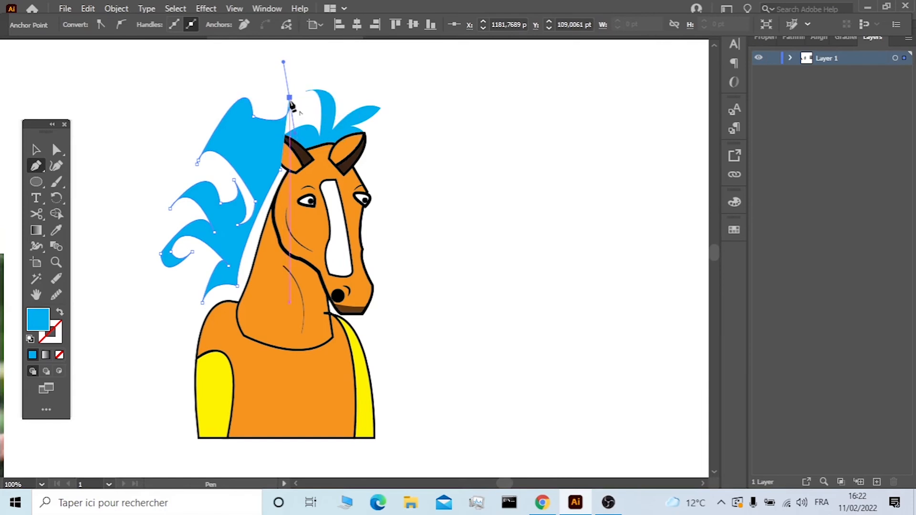
left_click_drag(254, 156, 215, 152)
left_click(281, 170)
Move the large mane piece against the back of the horse's head and send it behind the head and neck.
key("v")
left_click(111, 124)
left_click_drag(261, 180, 282, 176)
right_click(245, 125)
mouse_move(305, 355)
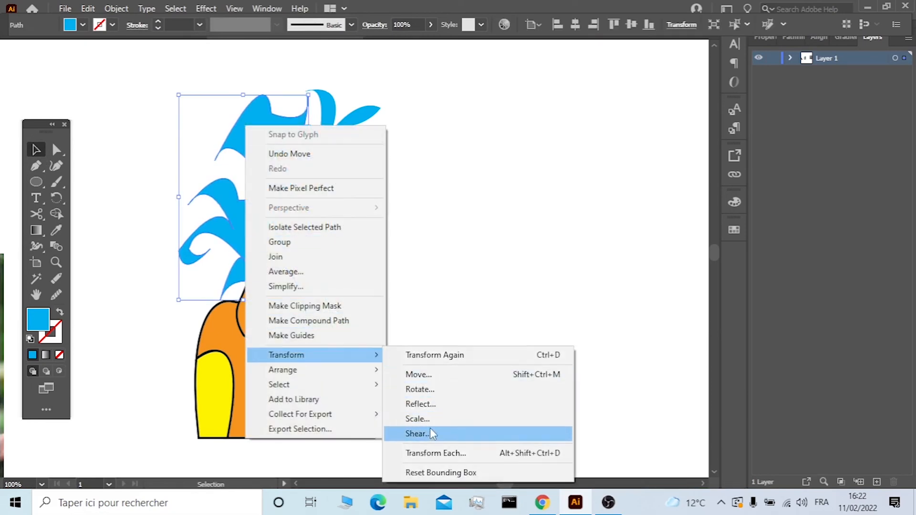
mouse_move(320, 370)
left_click(419, 426)
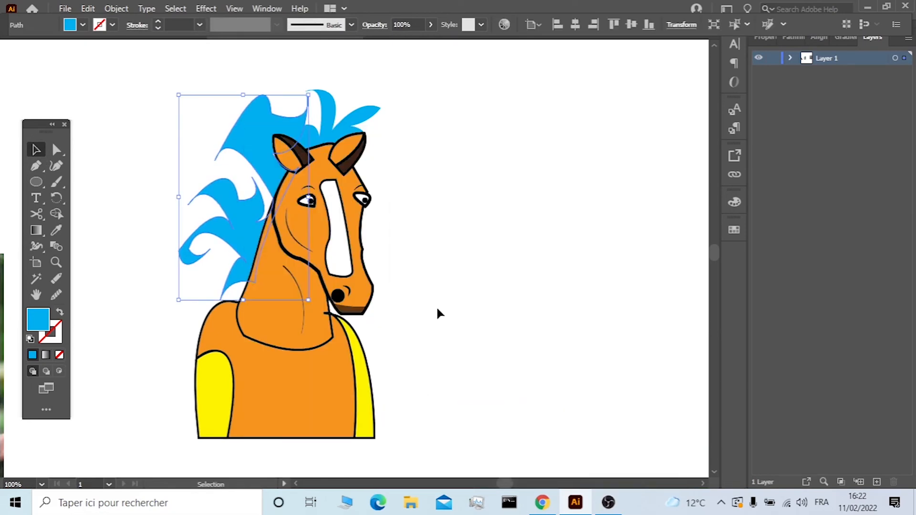
left_click(461, 253)
Fill the horse's torso area with dark blue using Shape Builder, leaving the sleeves yellow.
scroll(433, 195, "down", 4)
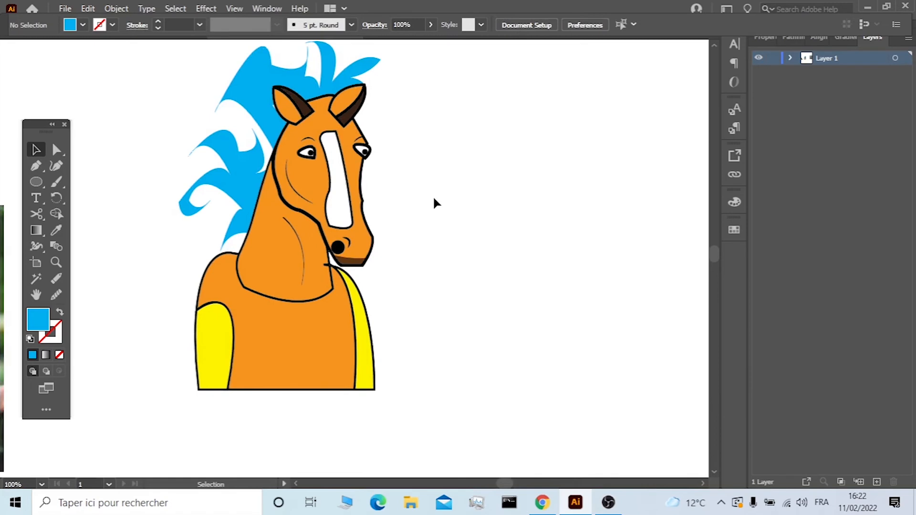
scroll(489, 251, "down", 1)
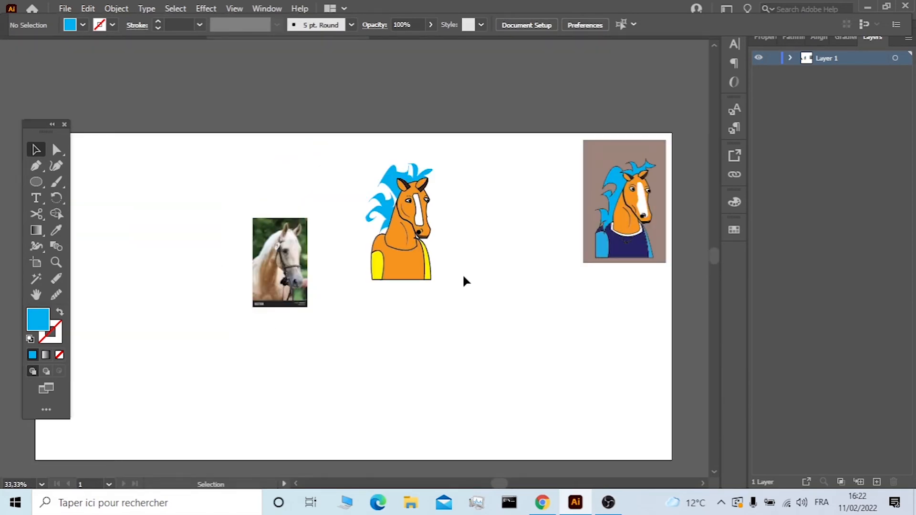
left_click(401, 256)
scroll(401, 256, "up", 2)
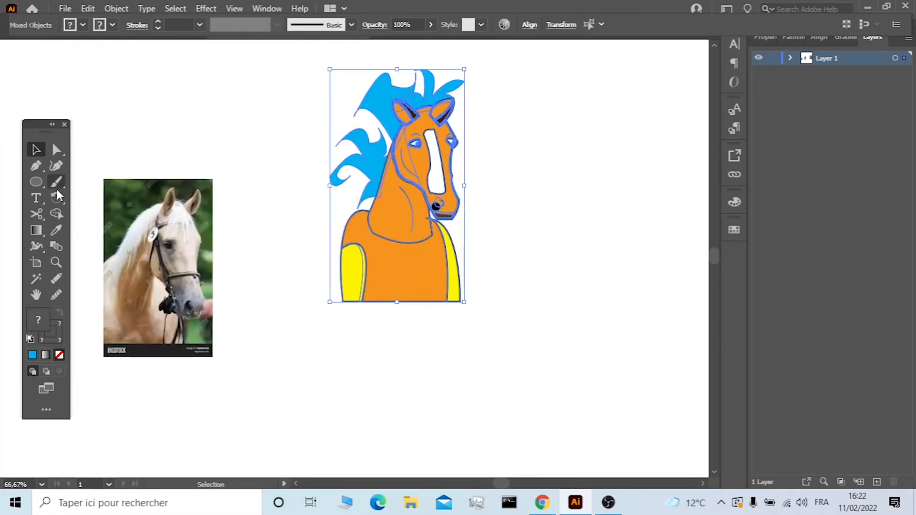
left_click(57, 213)
left_click(82, 25)
left_click(101, 43)
left_click(384, 264)
left_click(37, 150)
left_click(243, 177)
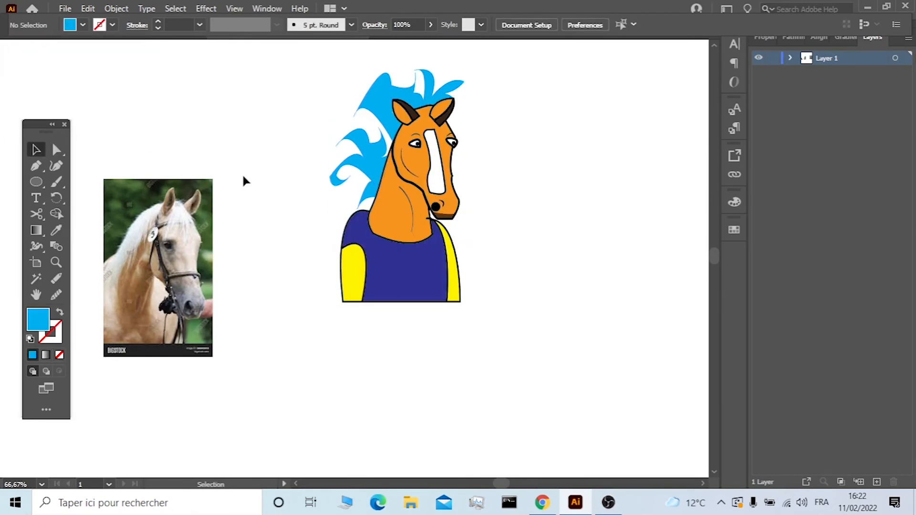
Move the large mane piece off the head into the empty space beside the horse for anchor editing.
left_click_drag(385, 116, 238, 158)
key("a")
scroll(315, 121, "up", 3)
scroll(334, 147, "up", 2)
left_click(386, 126)
scroll(396, 179, "up", 1)
Reshape the mane's upper strands by moving anchors and handles into a tall pointed tip with a rounded strand below it.
left_click(452, 200)
left_click(364, 191)
left_click(385, 175)
left_click_drag(376, 51, 232, 249)
left_click(457, 137)
left_click_drag(457, 137, 253, 117)
left_click_drag(386, 175, 288, 227)
left_click_drag(264, 186, 244, 189)
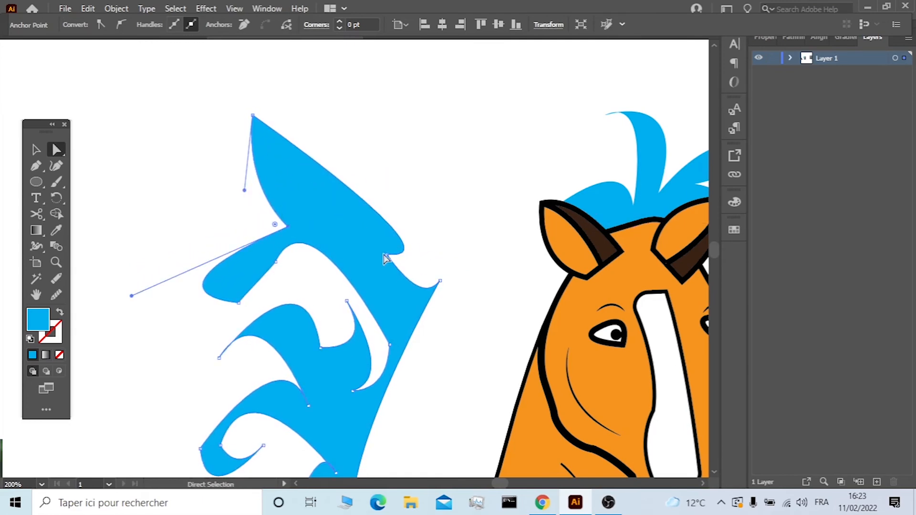
left_click(380, 277)
Move the reshaped mane back against the horse's head and neck.
key("v")
key("ctrl+1")
left_click_drag(292, 234, 354, 221)
left_click(159, 165)
key("ctrl+minus")
left_click(382, 175)
key("a")
left_click(179, 174)
left_click(372, 175)
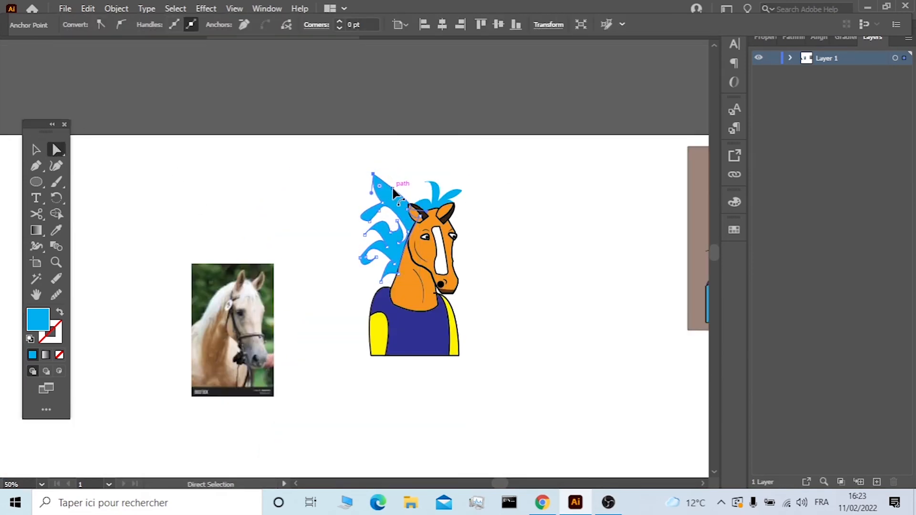
left_click(200, 193)
Draw a collar outline with the Pen tool, curving below the neck base from one shoulder to the other.
scroll(374, 250, "down", 3)
left_click(36, 166)
scroll(451, 277, "up", 3)
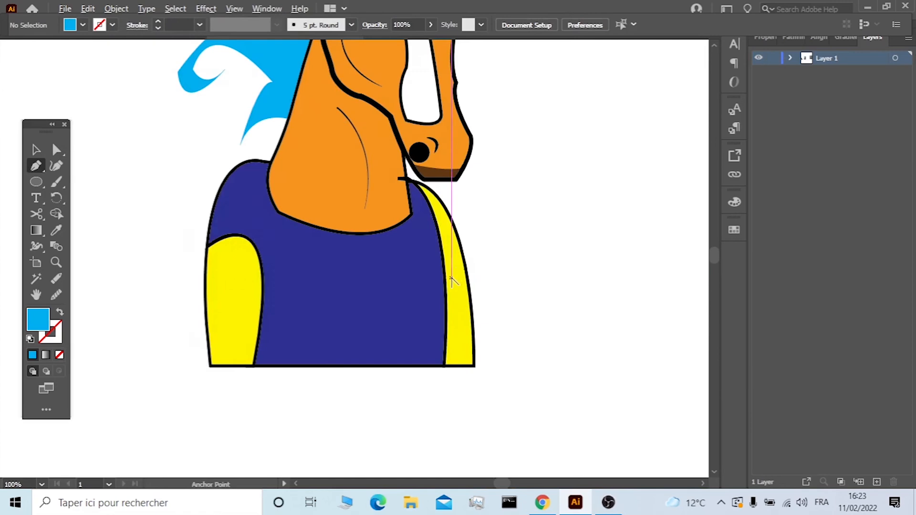
left_click(418, 185)
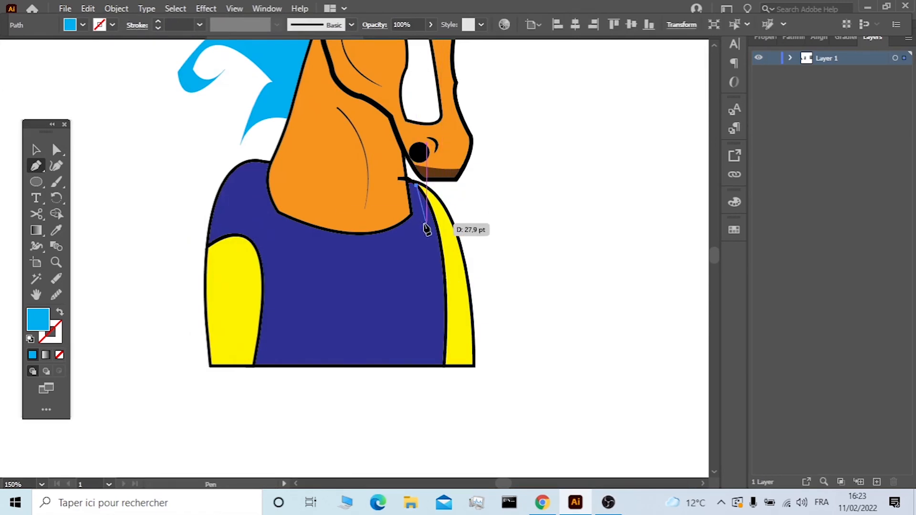
left_click(419, 221)
left_click_drag(268, 215, 266, 205)
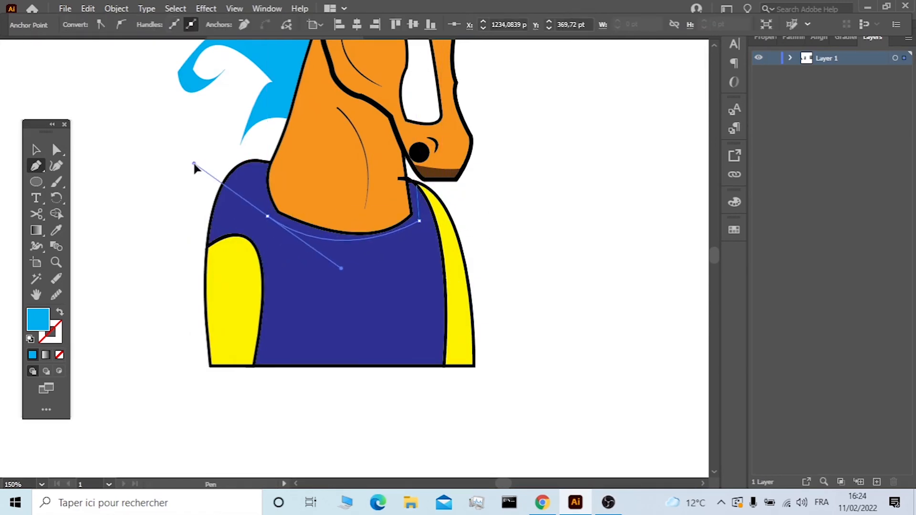
left_click_drag(181, 149, 181, 148)
left_click(268, 216)
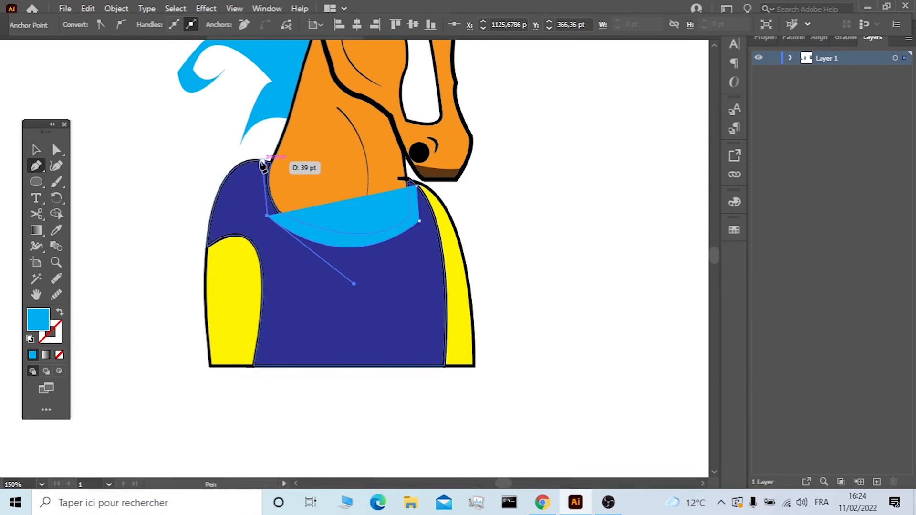
left_click(264, 165)
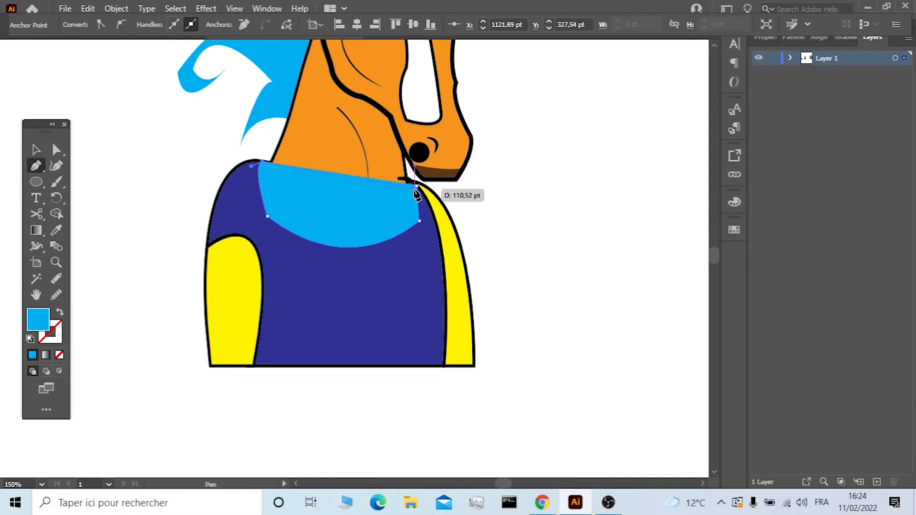
Give the collar shape no fill and a 2 pt black stroke.
key("v")
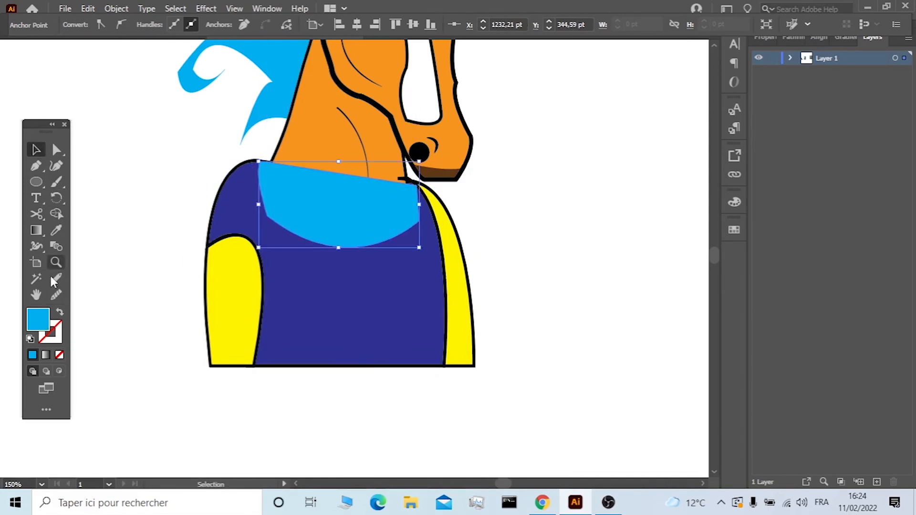
left_click(83, 25)
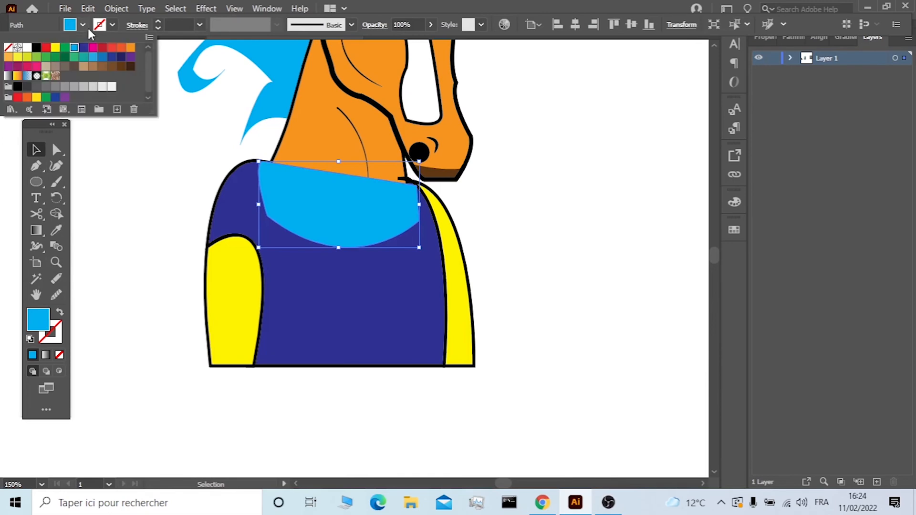
left_click(59, 355)
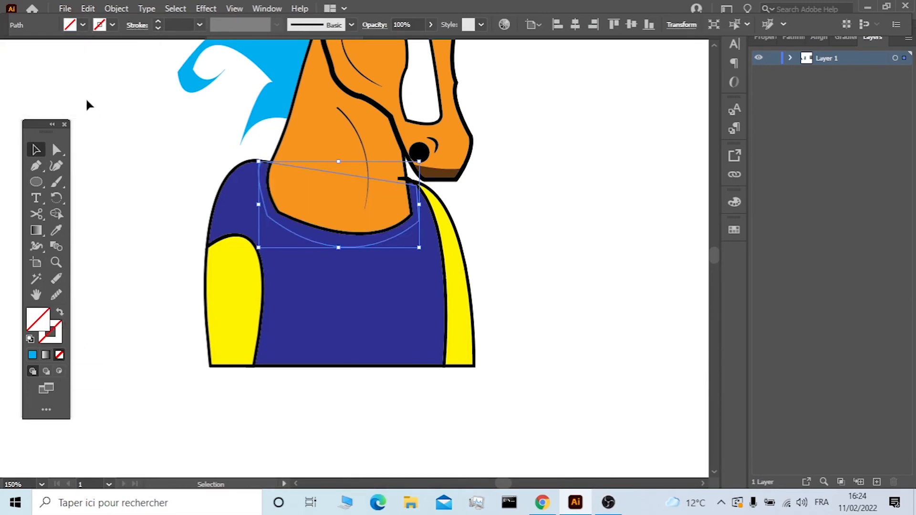
left_click(142, 179)
left_click(416, 221)
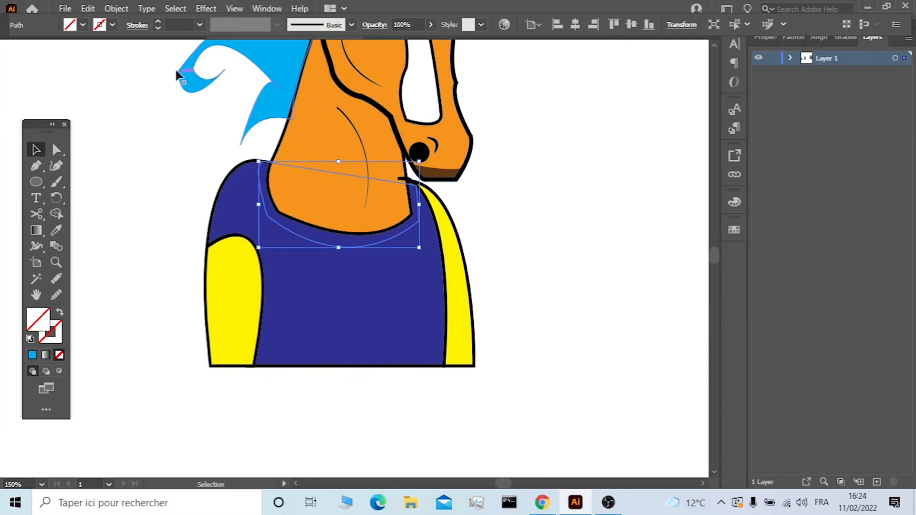
left_click(187, 23)
left_click(576, 241)
Fill the collar band around the base of the neck with white using Shape Builder.
key("ctrl+a")
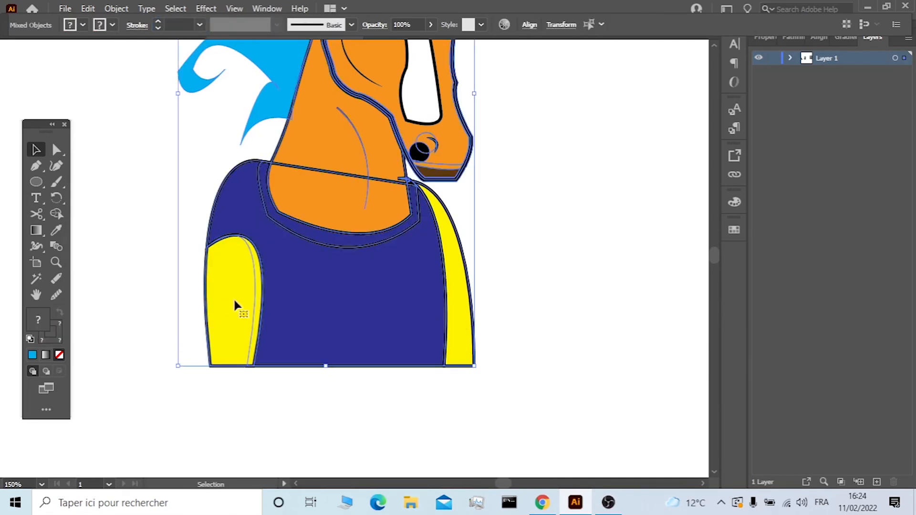
left_click(56, 214)
left_click(82, 25)
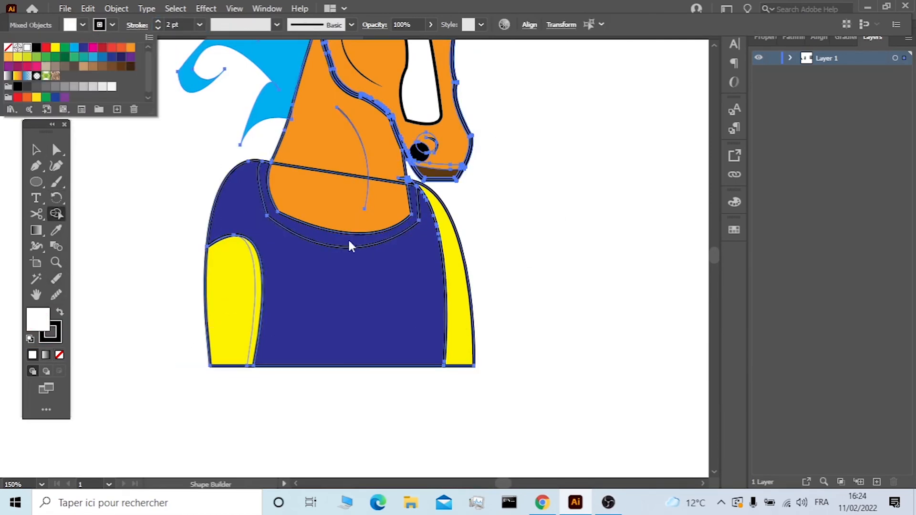
left_click(334, 244)
key("v")
left_click(106, 138)
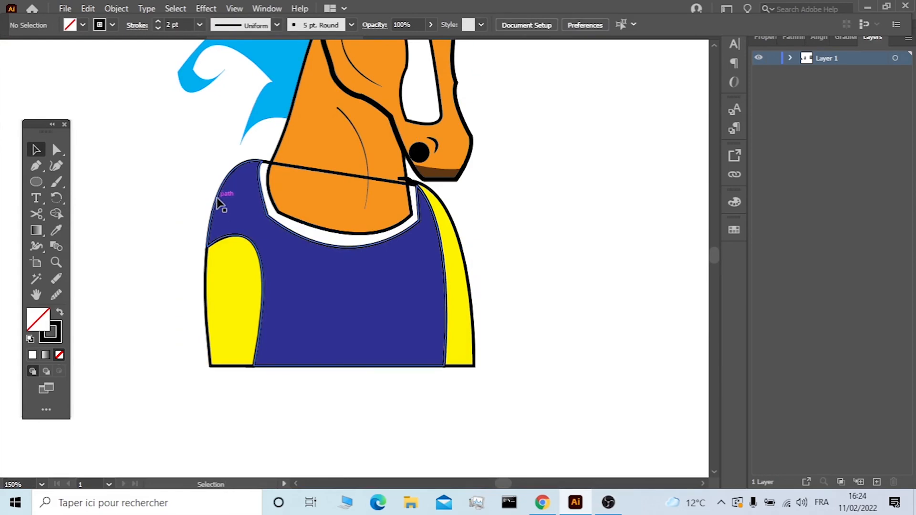
Draw a small solid black circle below the torso and duplicate it into a diagonal chain of six beads.
scroll(218, 201, "down", 1)
left_click(41, 184)
scroll(94, 184, "down", 5)
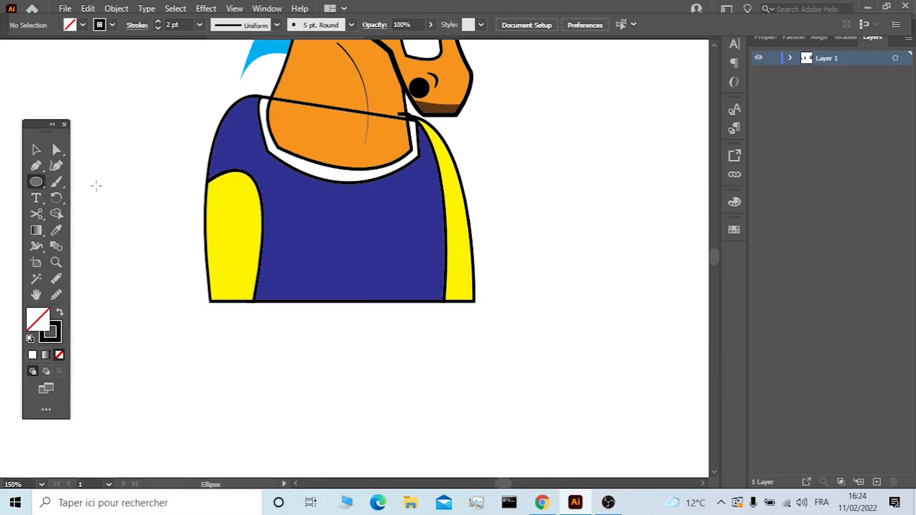
left_click(61, 311)
mouse_move(226, 303)
left_mouse_down()
mouse_move(248, 325)
mouse_move(248, 343)
left_mouse_up()
key("v")
key("ctrl+d")
key("ctrl+d")
key("ctrl+d")
key("ctrl+d")
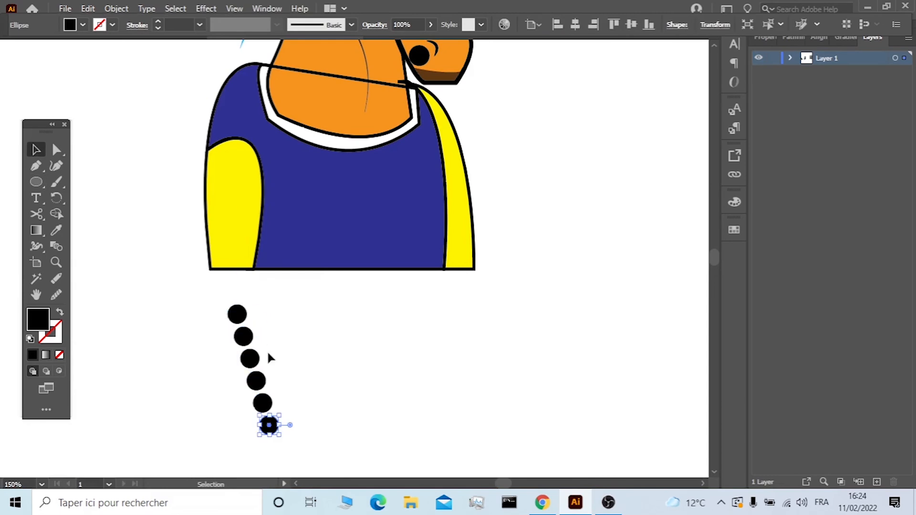
Rotate the whole bead chain slightly counterclockwise so it slants more.
left_click_drag(279, 304, 236, 446)
left_click_drag(234, 303, 213, 302)
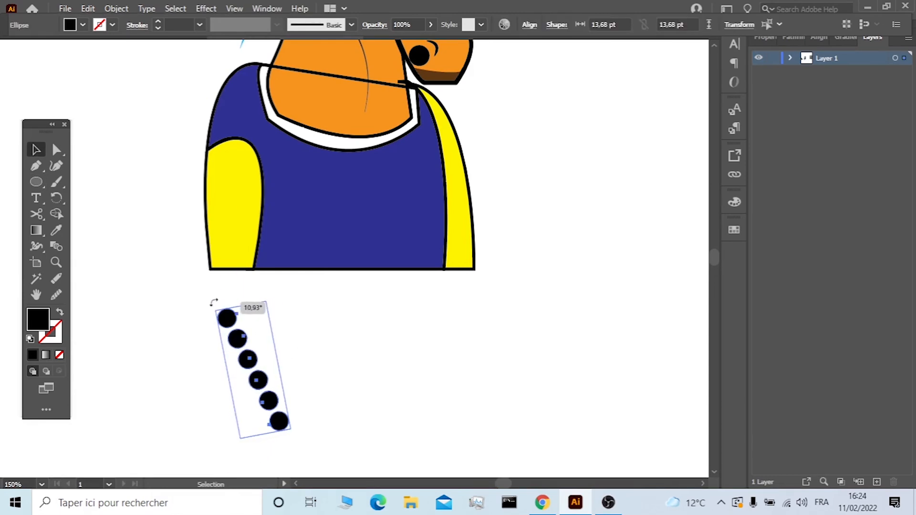
left_click(358, 362)
scroll(334, 353, "down", 2)
Create a mirrored copy of the bead chain and place it opposite the original to form a V with a gap.
right_click(270, 351)
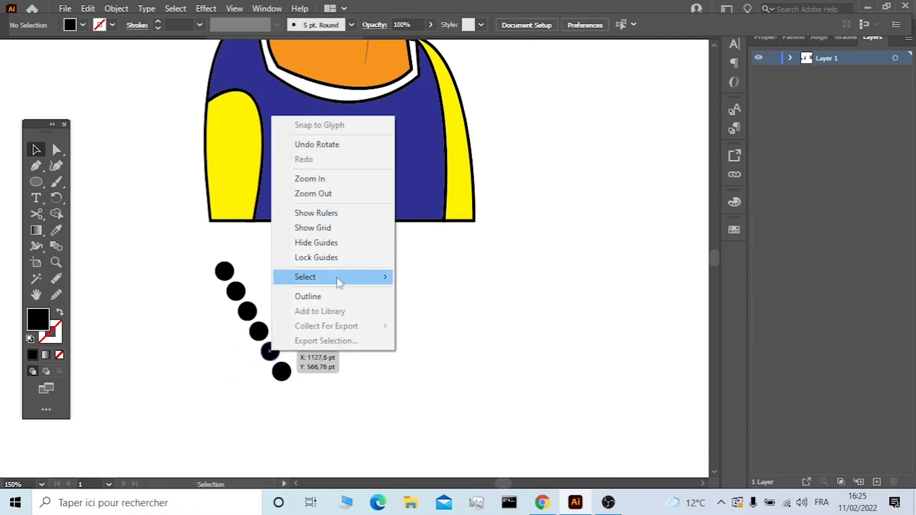
left_click_drag(192, 255, 321, 388)
right_click(262, 335)
mouse_move(333, 250)
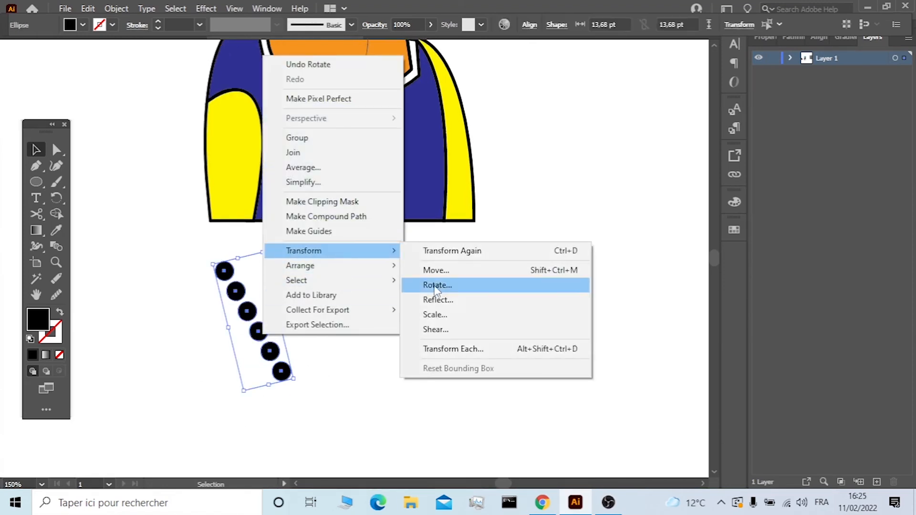
left_click(444, 243)
left_click(380, 342)
left_click_drag(256, 313, 423, 313)
left_click(332, 290)
Draw a solid black ellipse between the lower ends of the two bead chains as the necklace pendant.
scroll(332, 289, "down", 2)
left_click_drag(367, 332, 286, 376)
left_click(36, 150)
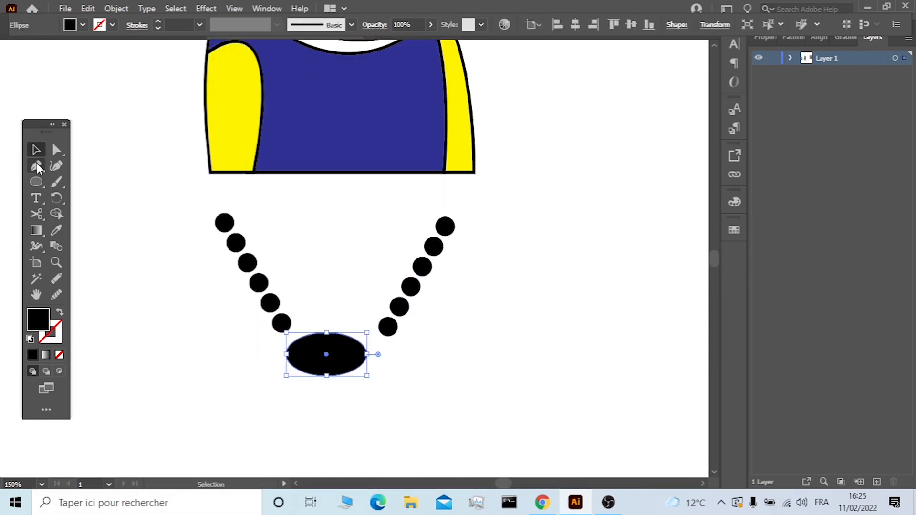
Try a 2 pt black outline without fill on the pendant ellipse, and swap it back to a solid black fill.
left_click(36, 182)
key("shift+x")
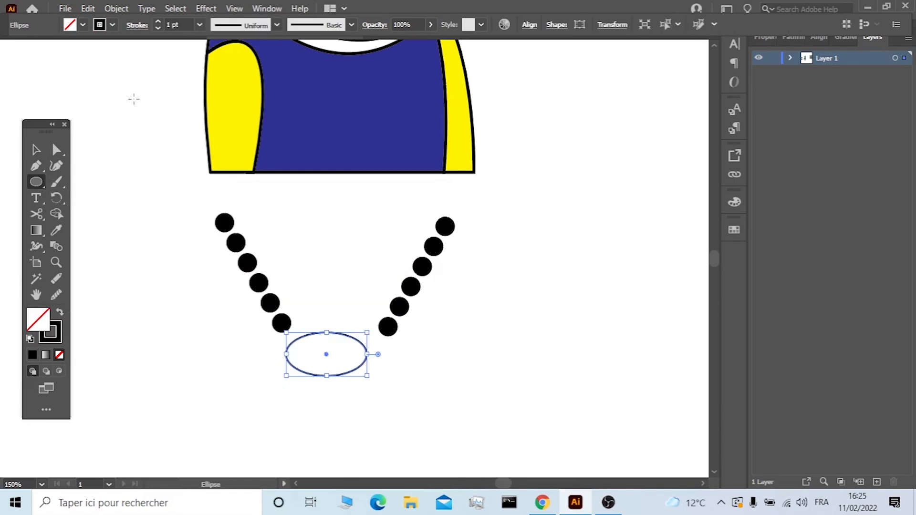
scroll(183, 27, "down", 1)
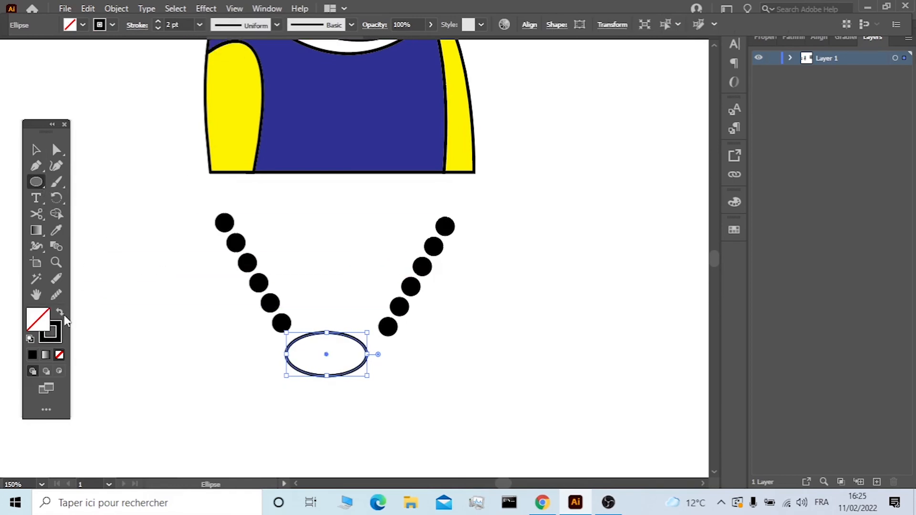
left_click(61, 314)
left_click(36, 149)
left_click(91, 201)
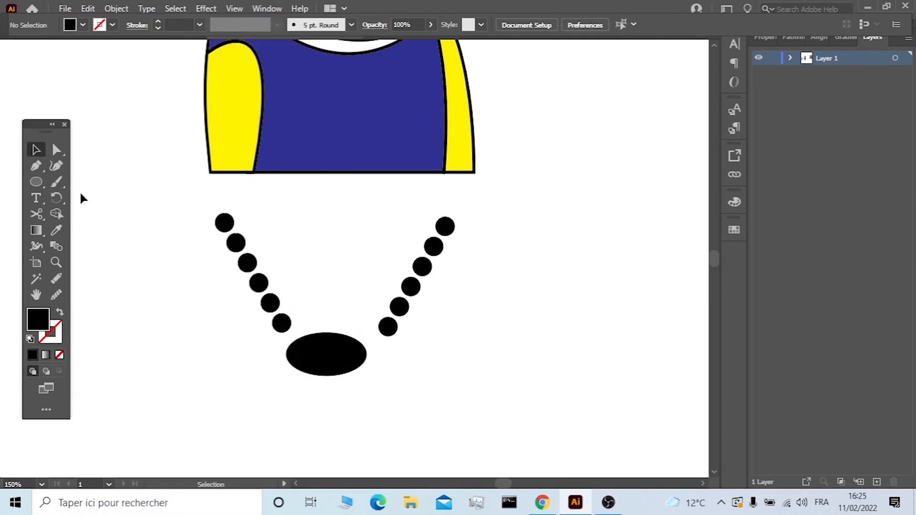
Draw an unfilled ellipse with a 4 pt black stroke beside the left bead chain.
left_click_drag(188, 283, 102, 343)
left_click(61, 313)
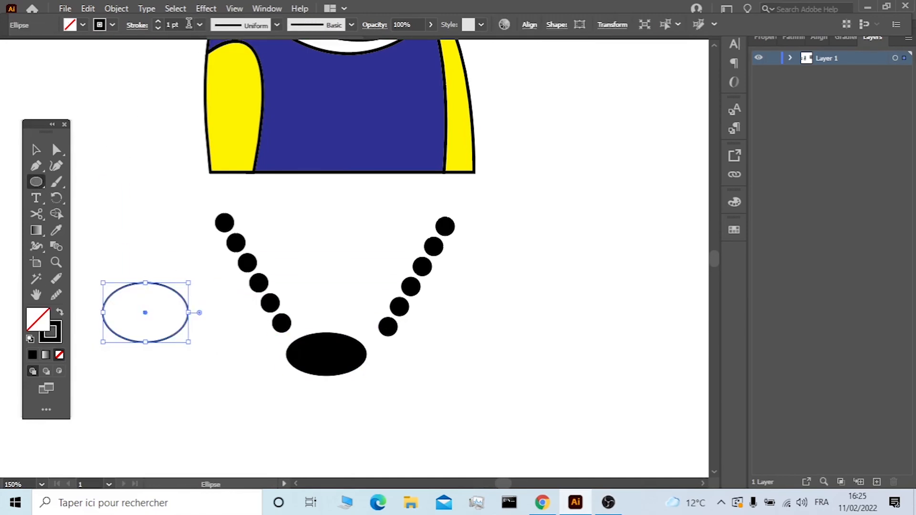
left_click(38, 151)
left_click(117, 196)
Cut the outlined ellipse at its top and bottom points with Scissors and delete its right half.
left_click(37, 214)
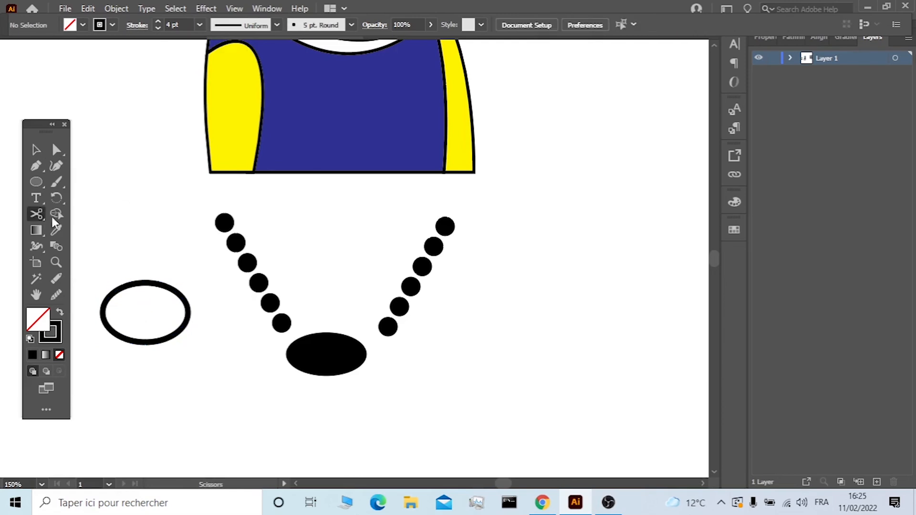
left_click(145, 283)
left_click(145, 342)
left_click(36, 151)
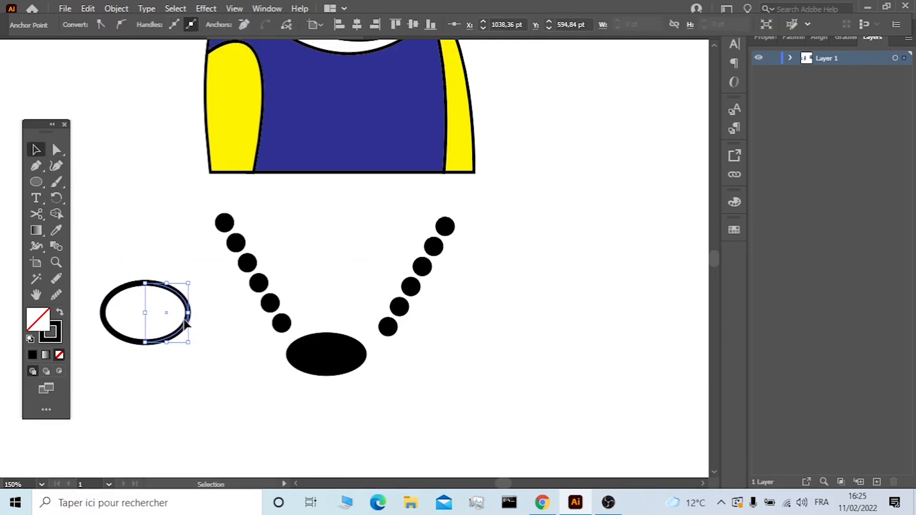
key("Delete")
key("Delete")
Apply a tapered width profile to the remaining half ellipse to make a crescent.
left_click(102, 315)
left_click(277, 25)
left_click(236, 62)
left_click(125, 228)
Draw a small five-pointed star above the crescent with the Pen tool and give it a solid black fill.
left_click(36, 166)
left_click(115, 199)
left_click(125, 183)
left_click(113, 184)
left_click(134, 197)
left_click(60, 312)
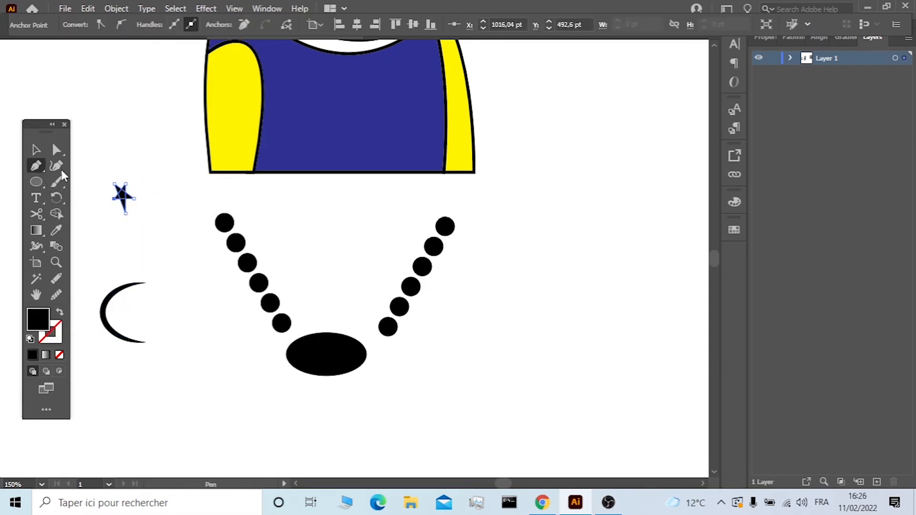
Place the star in the crescent's opening, tilt it slightly, and select the star and crescent together.
left_click(36, 149)
left_click(151, 148)
left_click_drag(123, 198, 154, 333)
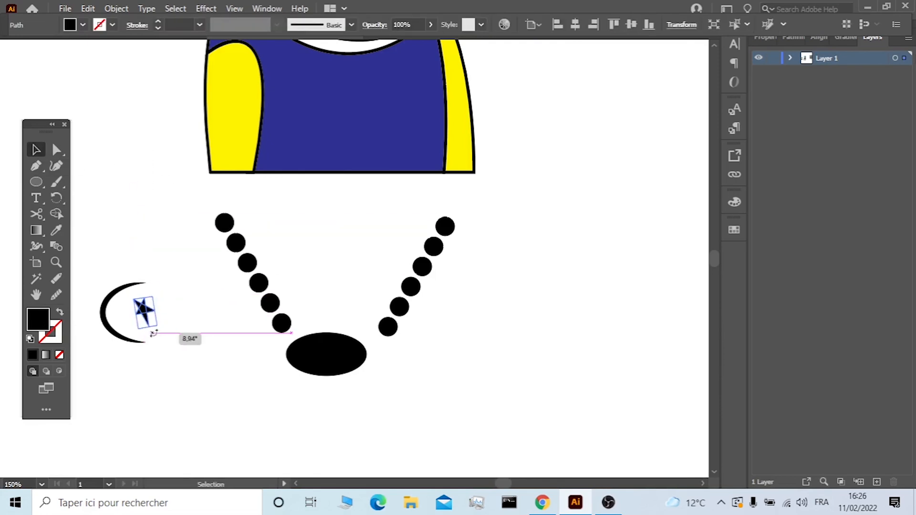
left_click(112, 330, "shift")
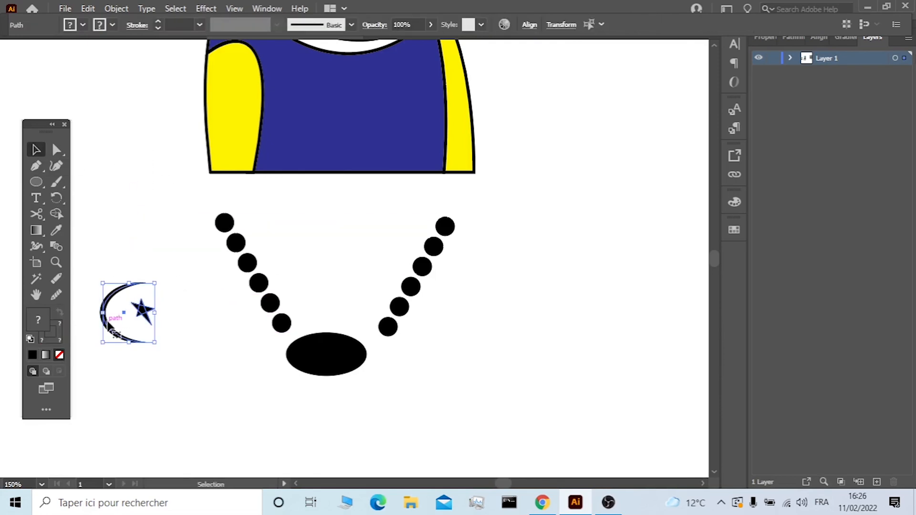
Colour the star and crescent yellow, leaving the crescent with no fill and a yellow stroke.
left_click(85, 25)
left_click(55, 48)
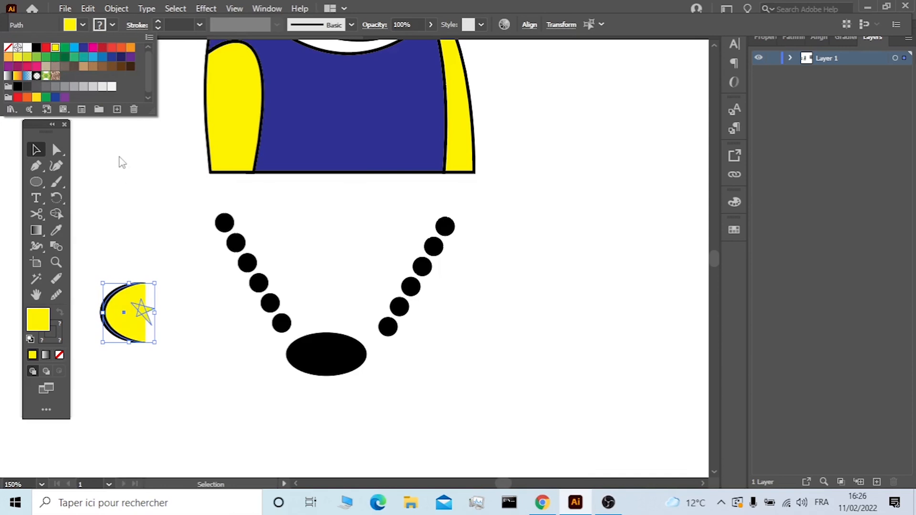
left_click(124, 309)
left_click(123, 311)
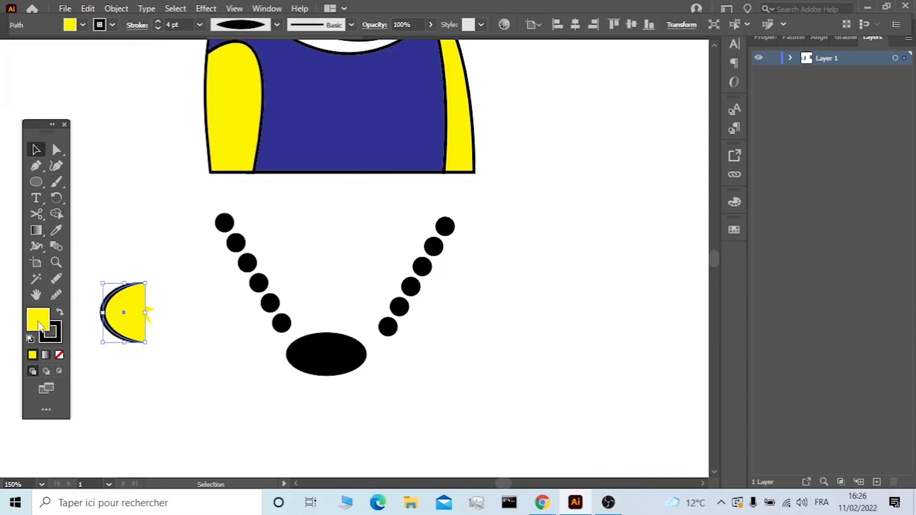
left_click(61, 354)
left_click(59, 339)
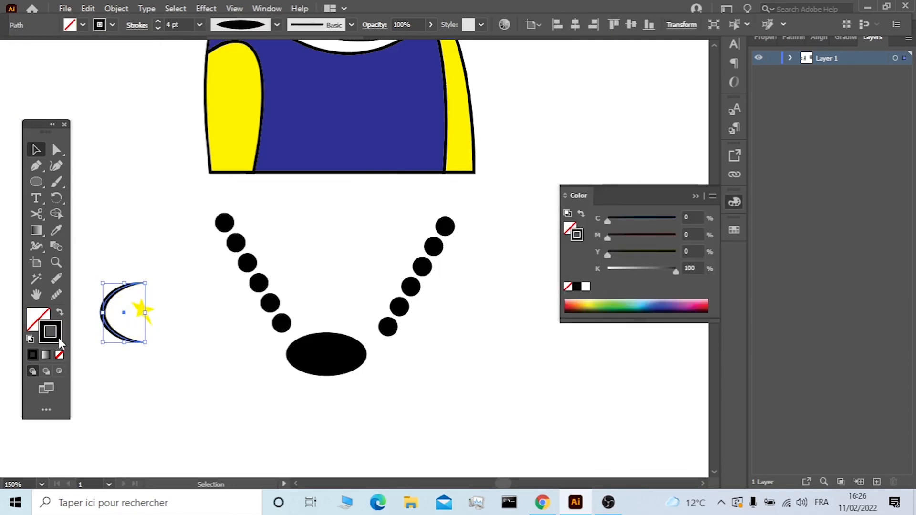
left_click(112, 25)
left_click(53, 47)
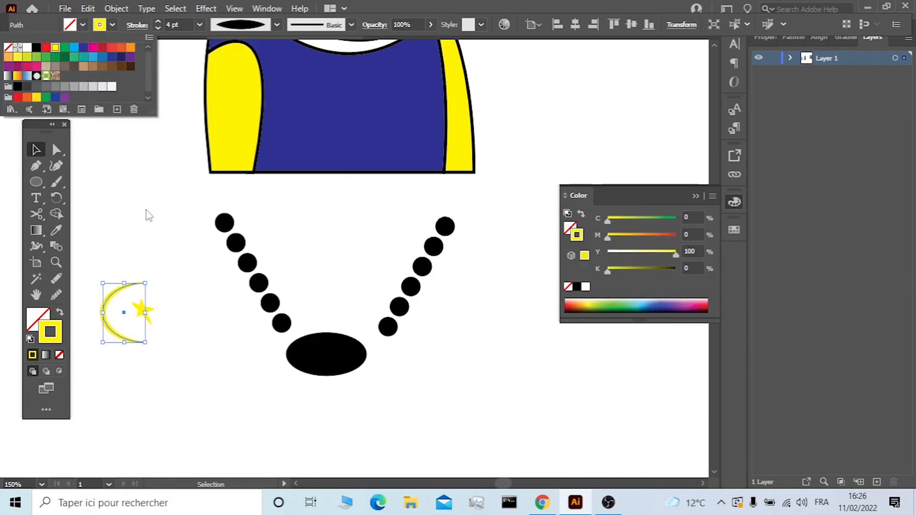
left_click(139, 210)
Move the yellow crescent and star onto the black oval pendant and resize them to fit inside it.
mouse_move(175, 275)
left_mouse_down()
mouse_move(141, 352)
mouse_move(136, 314)
left_mouse_up()
left_click_drag(273, 342, 273, 342)
left_click_drag(145, 329, 105, 279)
left_click_drag(119, 304, 246, 343)
left_click_drag(152, 329, 111, 303)
left_click(112, 306)
left_click_drag(136, 345, 318, 371)
left_click(441, 372)
left_click_drag(270, 388, 155, 310)
left_click(240, 195)
left_click_drag(236, 290, 237, 291)
left_click(270, 342)
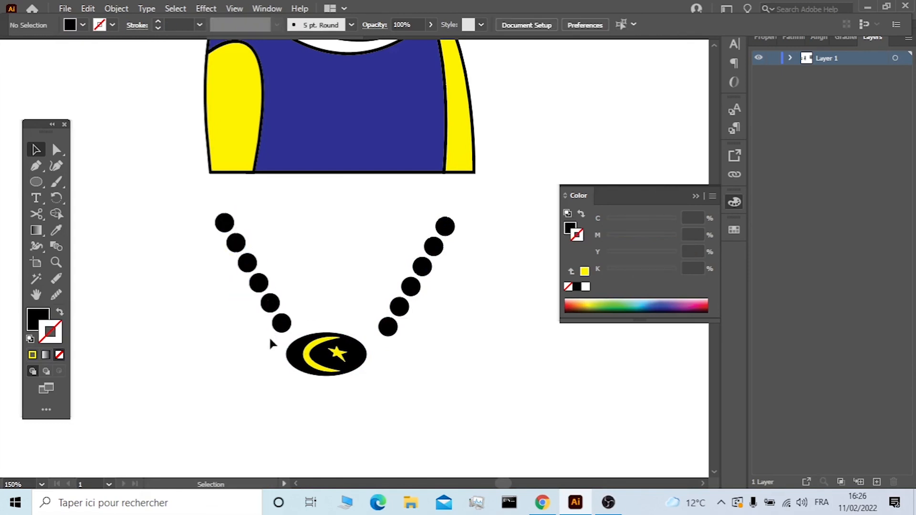
Select the whole necklace with its pendant and scale it down to a smaller, flatter shape.
left_click_drag(207, 213, 206, 211)
left_click_drag(263, 289, 259, 302)
mouse_move(426, 349)
left_mouse_down()
mouse_move(392, 239)
mouse_move(400, 232)
left_mouse_up()
mouse_move(479, 206)
left_mouse_down()
mouse_move(394, 295)
mouse_move(372, 346)
left_mouse_up()
left_click(436, 347)
left_click_drag(439, 362, 347, 333)
left_click(492, 379)
left_click_drag(470, 389, 347, 337)
left_click(410, 376)
Reduce the crescent's stroke weight to 0.75 pt.
scroll(410, 376, "up", 5)
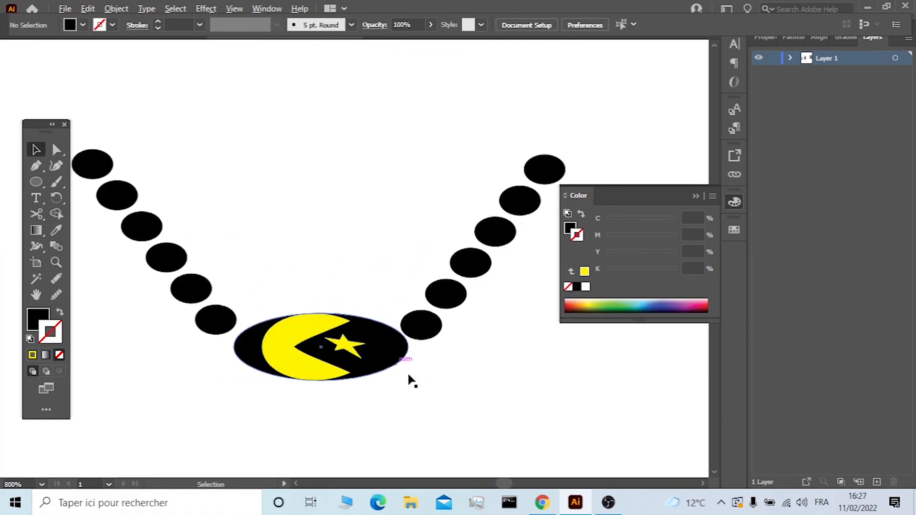
left_click(287, 331)
scroll(175, 23, "down", 4)
left_click(259, 179)
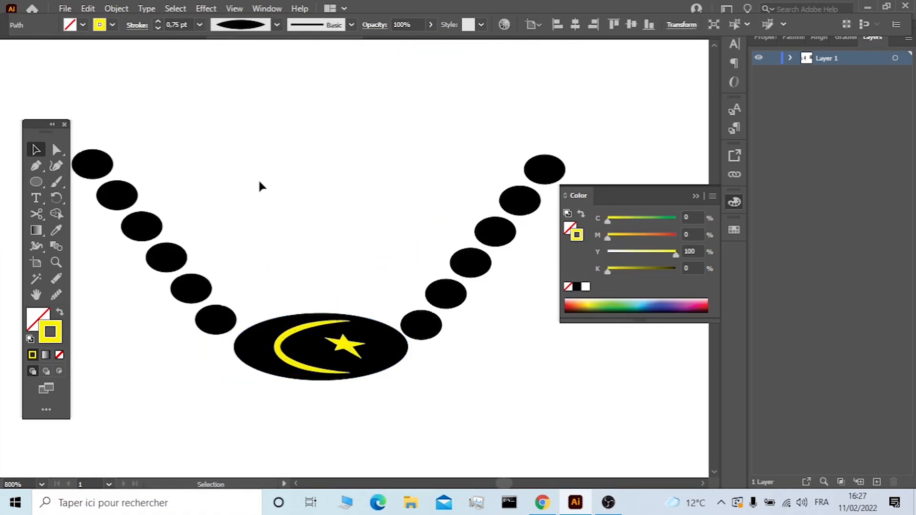
Move the complete necklace onto the horse's blue shirt, just below the white collar.
scroll(421, 386, "up", 2)
scroll(421, 389, "down", 5)
left_click(343, 378)
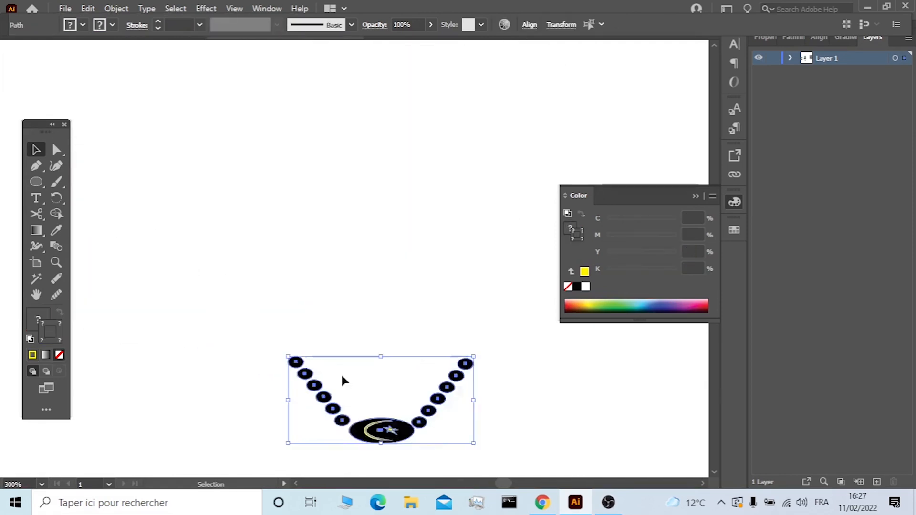
scroll(427, 465, "up", 2)
left_click_drag(426, 462, 348, 232)
scroll(378, 372, "up", 5)
scroll(362, 407, "down", 1)
left_click_drag(341, 413, 323, 194)
left_click(350, 379)
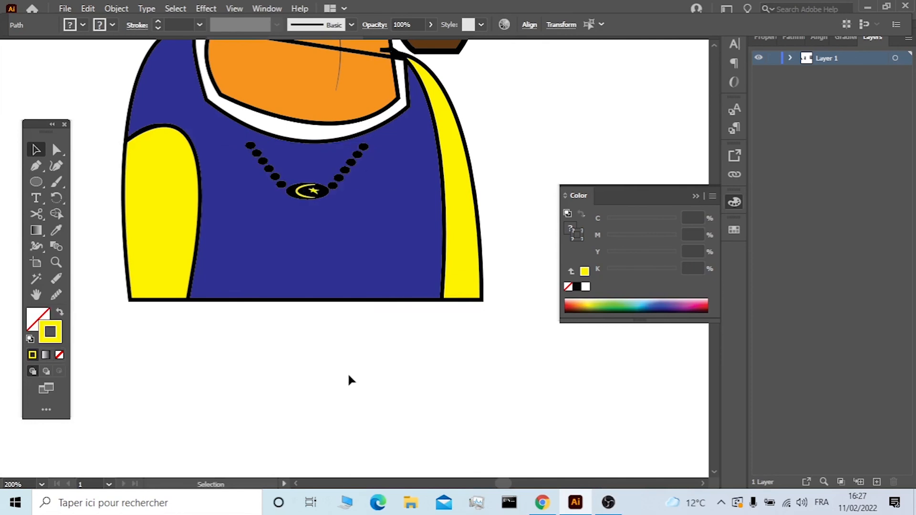
Draw a tall background rectangle beside the horse, larger than the character, with a tan fill and no stroke.
scroll(346, 332, "down", 1)
scroll(346, 331, "down", 2)
left_click(696, 196)
right_click(36, 182)
left_click(100, 182)
left_click_drag(622, 106, 450, 344)
left_click(59, 311)
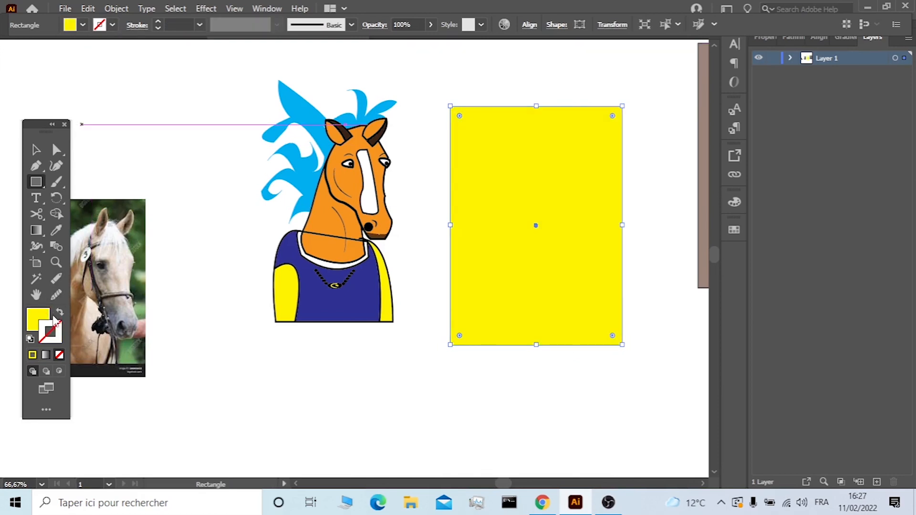
left_click(83, 25)
left_click(46, 66)
left_click(69, 26)
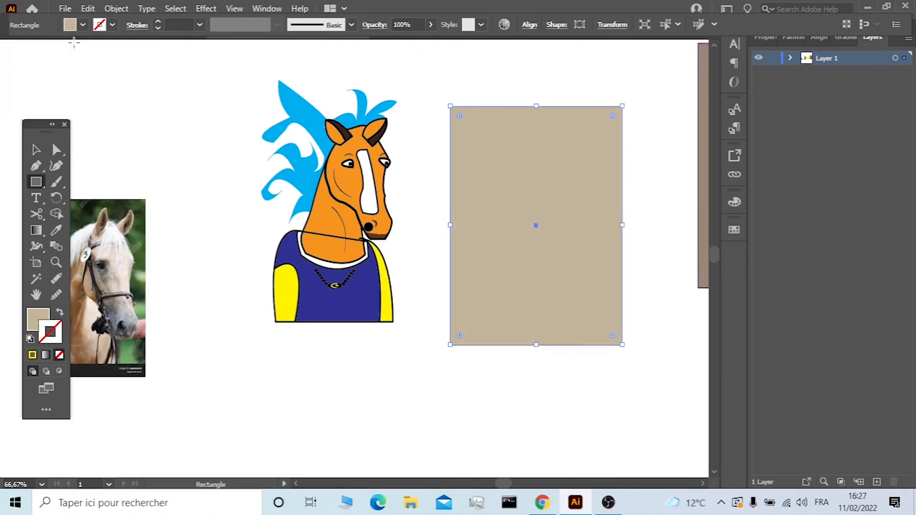
Move the tan rectangle over the horse and stretch it slightly taller to cover the whole character.
left_click(36, 150)
left_click(137, 172)
left_click_drag(533, 237, 337, 208)
left_click_drag(337, 314, 337, 329)
Group the horse artwork and align it with the tan rectangle on their horizontal and vertical centres.
left_click(793, 37)
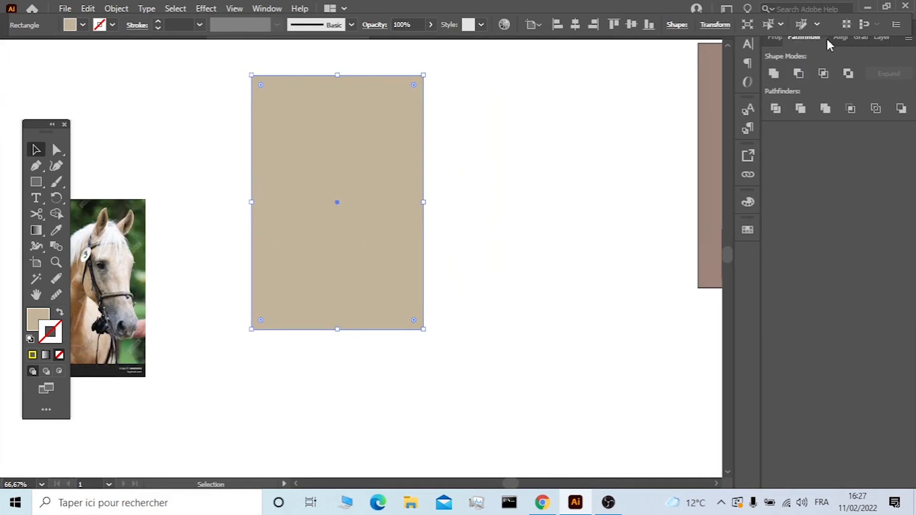
left_click(827, 38)
left_click(822, 73)
mouse_move(206, 234)
left_mouse_down()
mouse_move(331, 293)
mouse_move(521, 300)
mouse_move(540, 244)
left_mouse_up()
right_click(335, 179)
left_click(385, 280)
left_click_drag(577, 300, 350, 250)
key("ctrl+a")
left_click(797, 73)
left_click(880, 73)
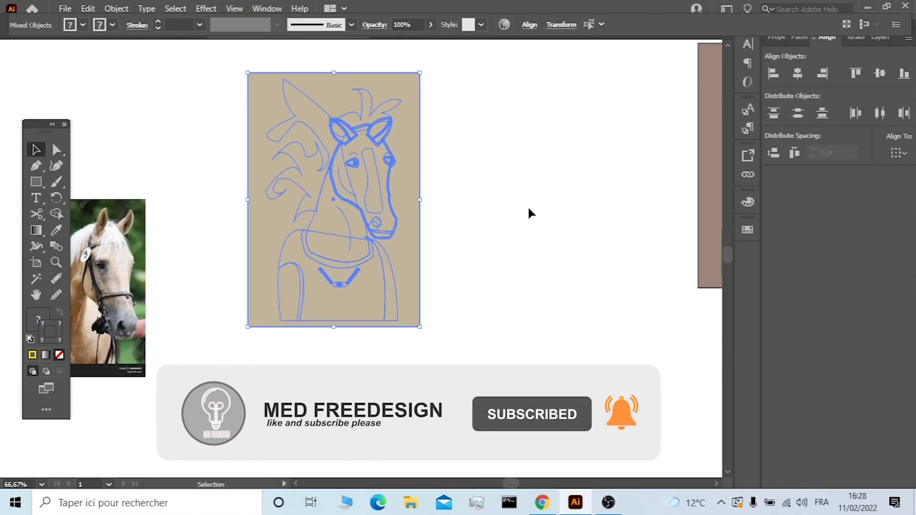
Send the tan rectangle to the back, behind the horse character.
left_click(528, 210)
right_click(411, 125)
mouse_move(447, 366)
left_click(589, 410)
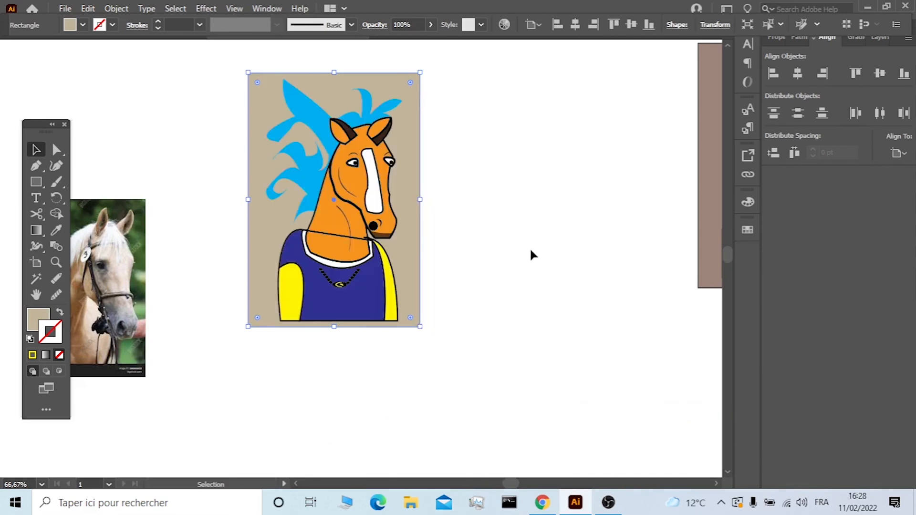
left_click(530, 247)
Delete the horse reference photo and move the framed horse illustration toward the cleared space.
scroll(525, 244, "down", 1)
left_click(183, 343)
key("Delete")
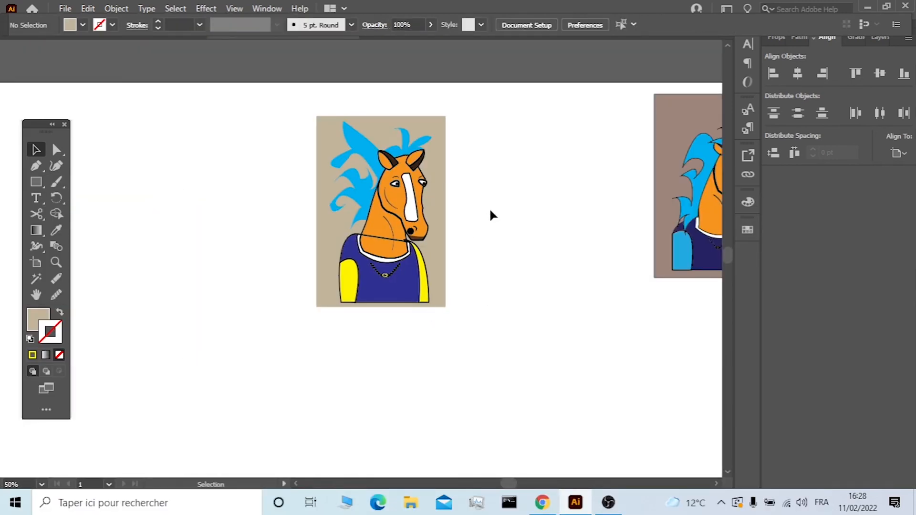
left_click_drag(379, 250, 274, 319)
left_click(463, 244)
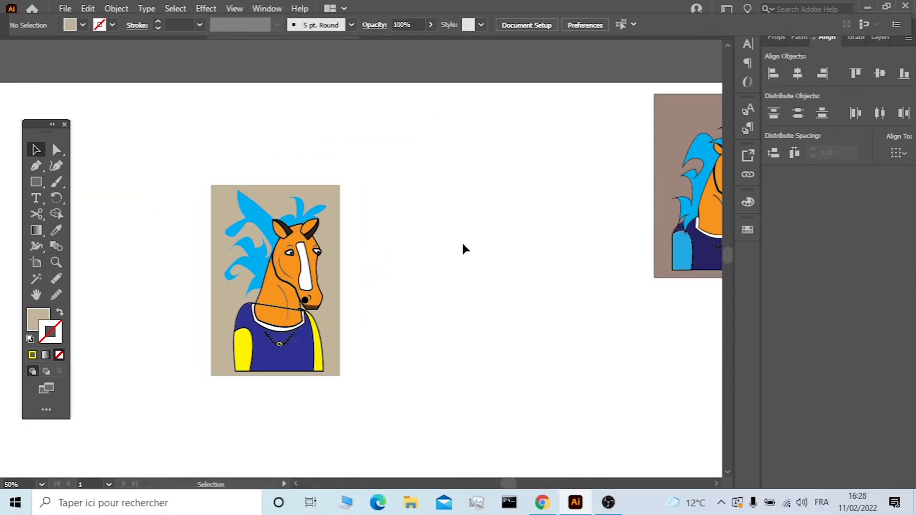